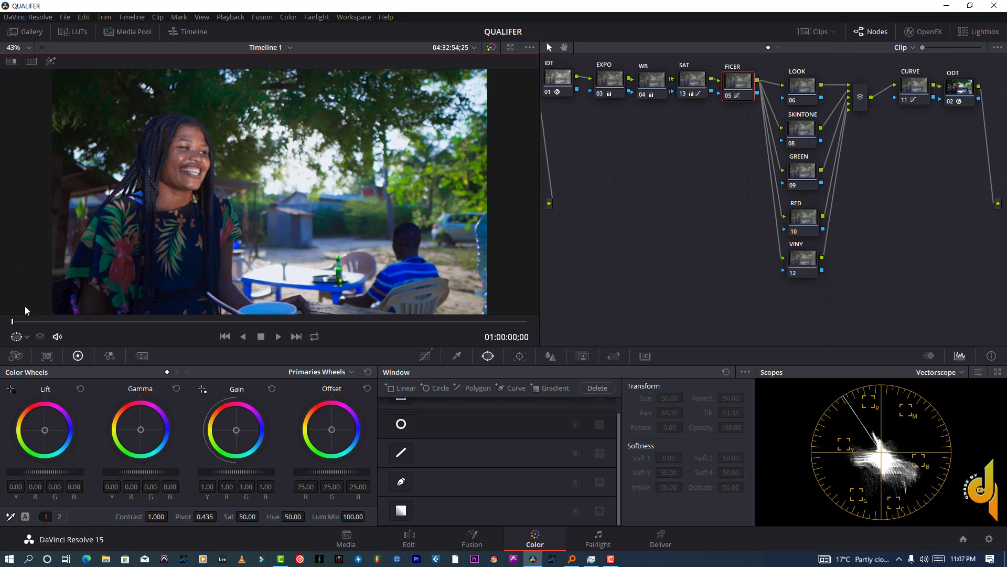
- Scrub through the clip and back to its start, and examine the woman and the background up close
{"action": "left_click_drag", "start_coordinate": [31, 321], "coordinate": [382, 325]}
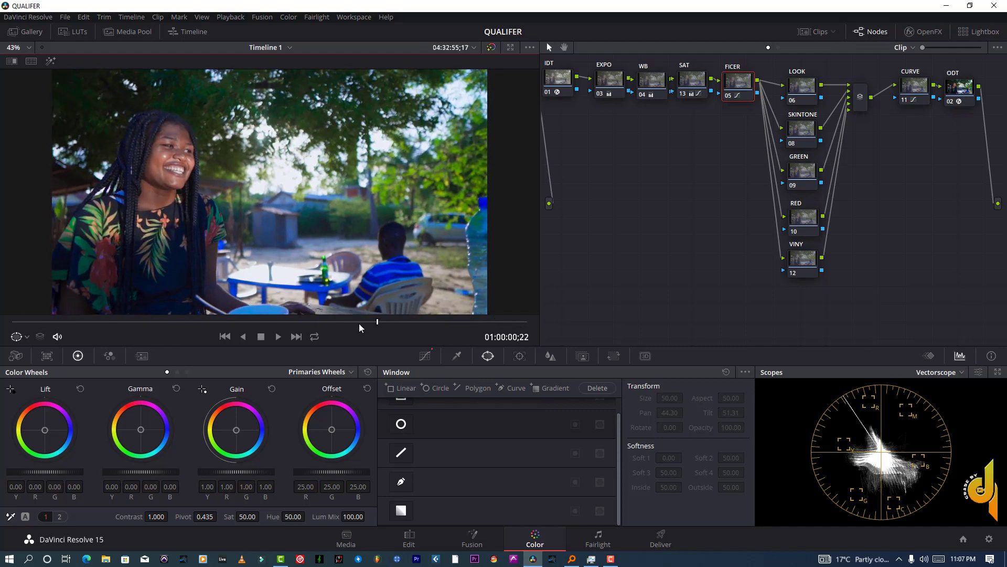
{"action": "left_click_drag", "start_coordinate": [31, 321], "coordinate": [11, 321]}
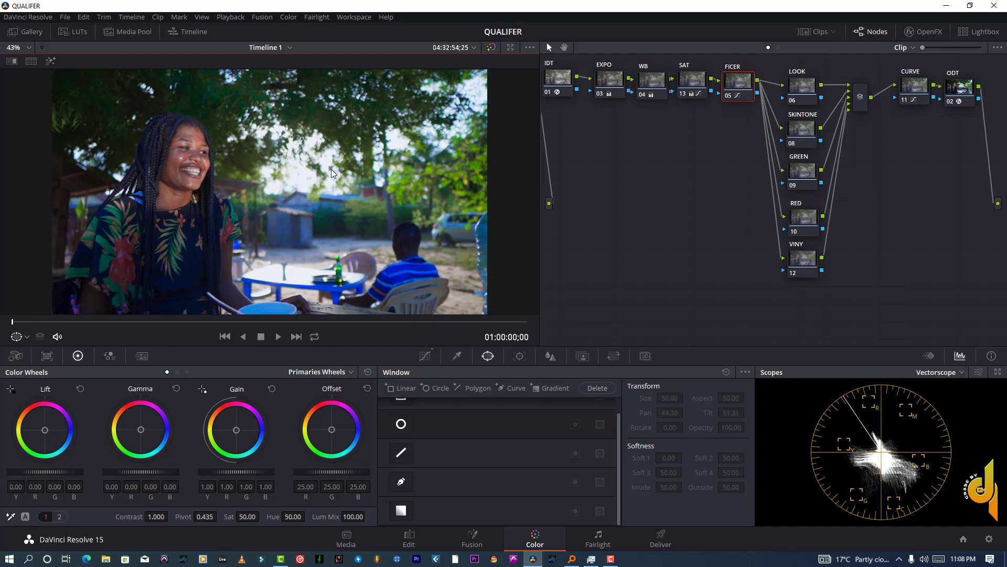
{"action": "scroll", "coordinate": [252, 208], "scroll_direction": "up", "scroll_amount": 5}
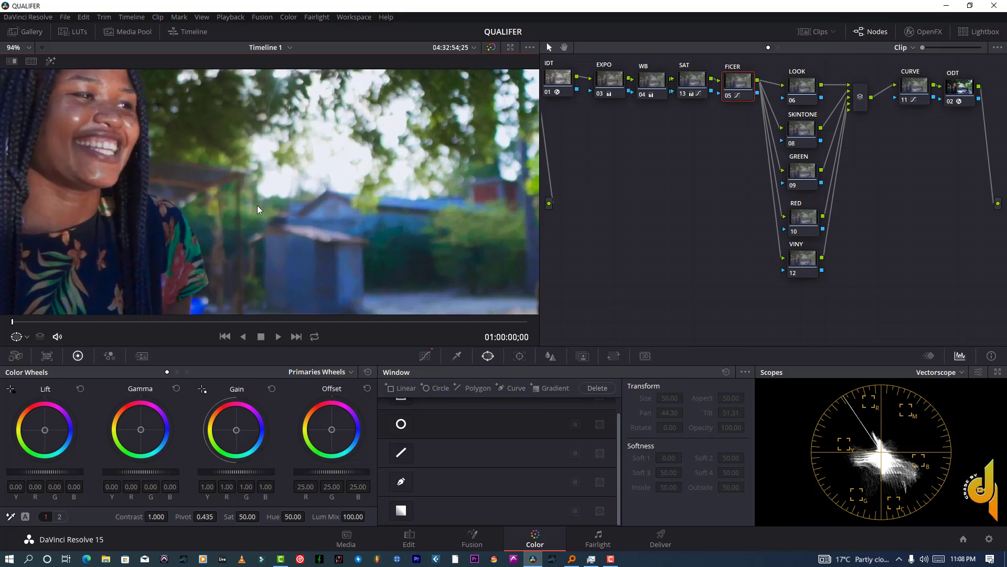
{"action": "scroll", "coordinate": [247, 151], "scroll_direction": "up", "scroll_amount": 4}
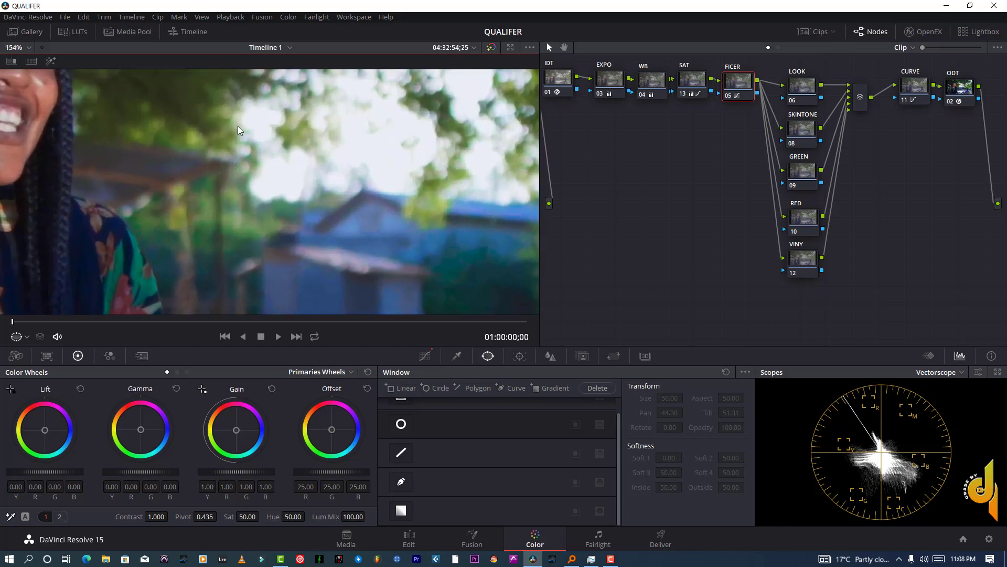
{"action": "scroll", "coordinate": [238, 129], "scroll_direction": "down", "scroll_amount": 2}
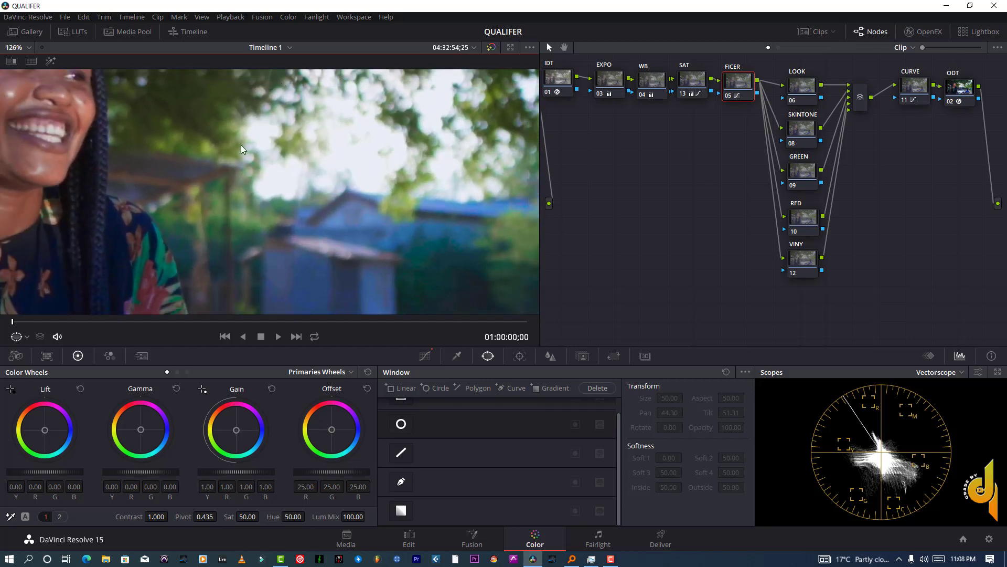
{"action": "scroll", "coordinate": [345, 229], "scroll_direction": "down", "scroll_amount": 6}
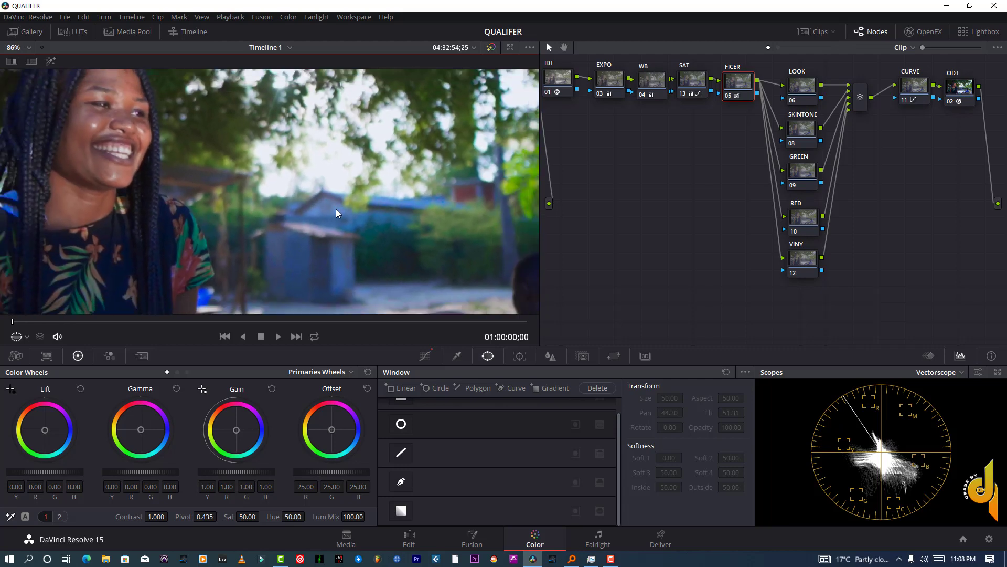
{"action": "scroll", "coordinate": [289, 203], "scroll_direction": "up", "scroll_amount": 1}
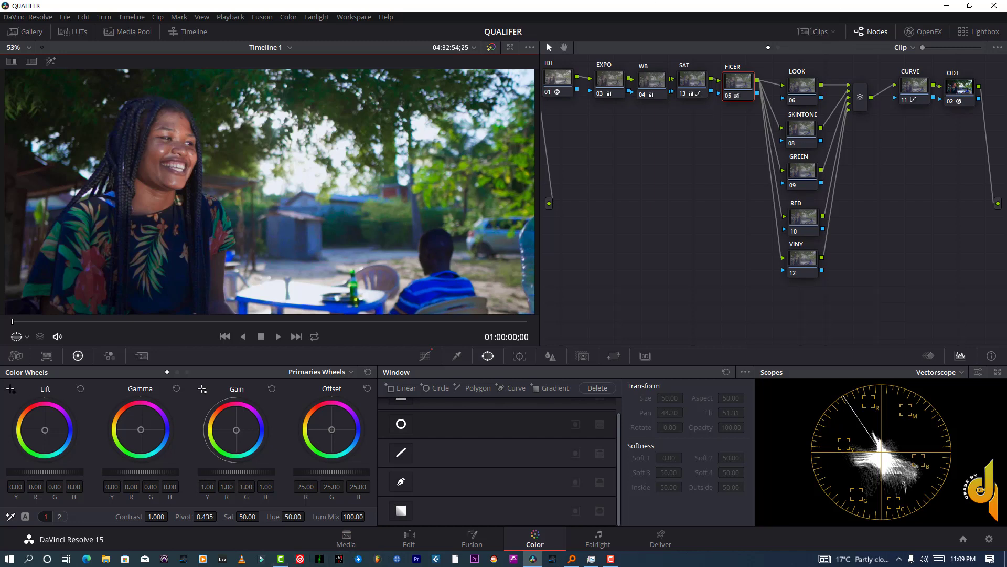
{"action": "left_click", "coordinate": [610, 559]}
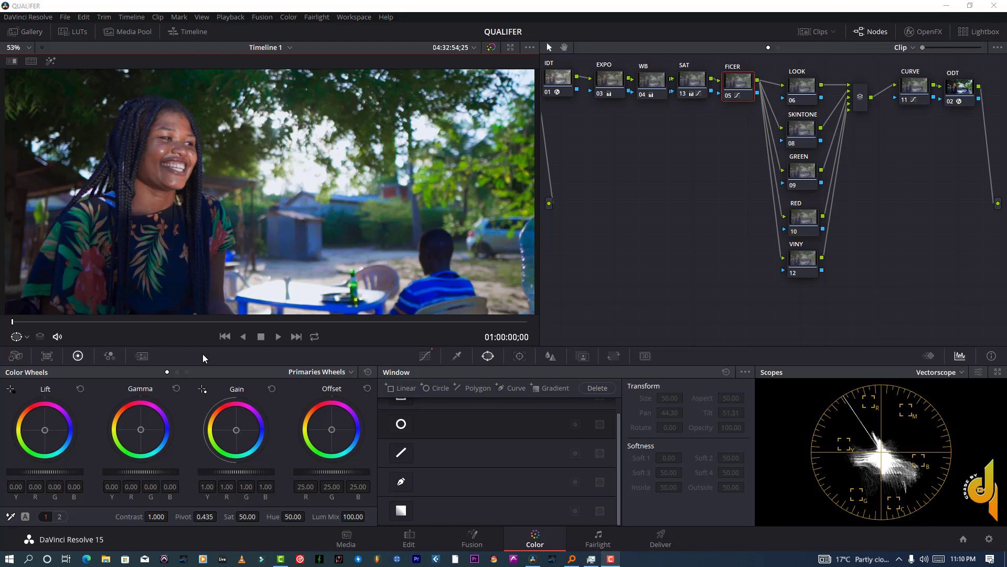
{"action": "left_click", "coordinate": [807, 33]}
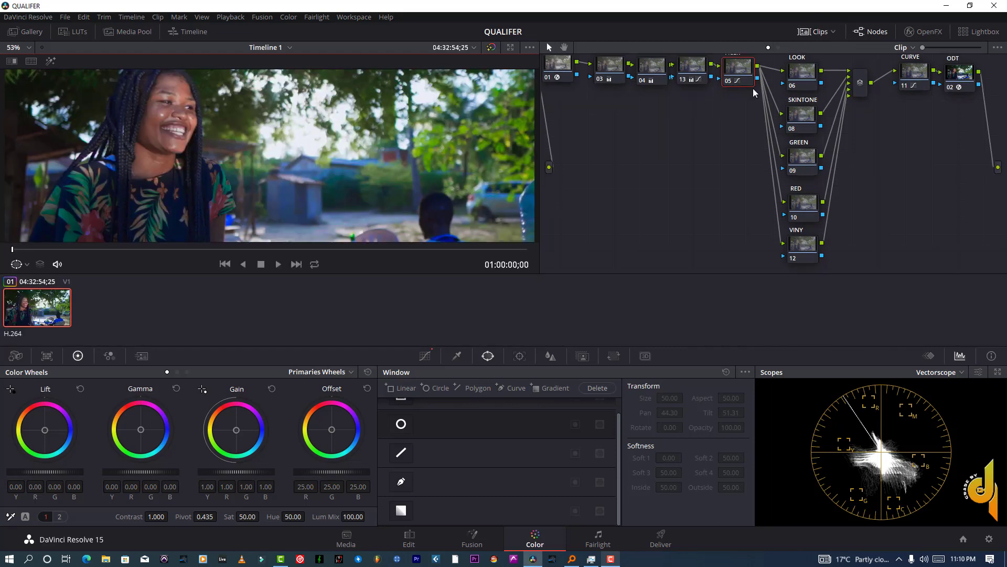
{"action": "right_click", "coordinate": [37, 315]}
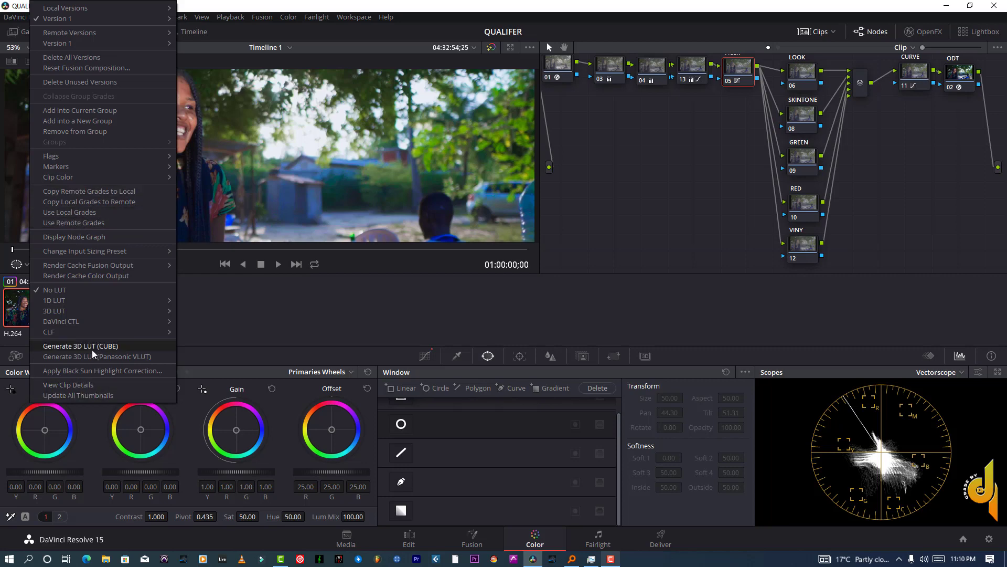
{"action": "left_click", "coordinate": [350, 296]}
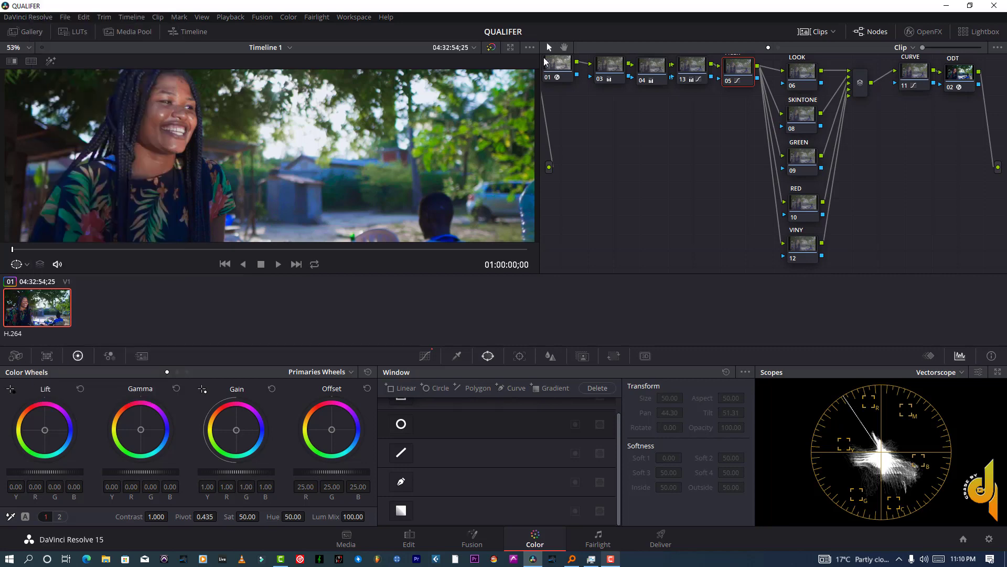
{"action": "left_click", "coordinate": [816, 33]}
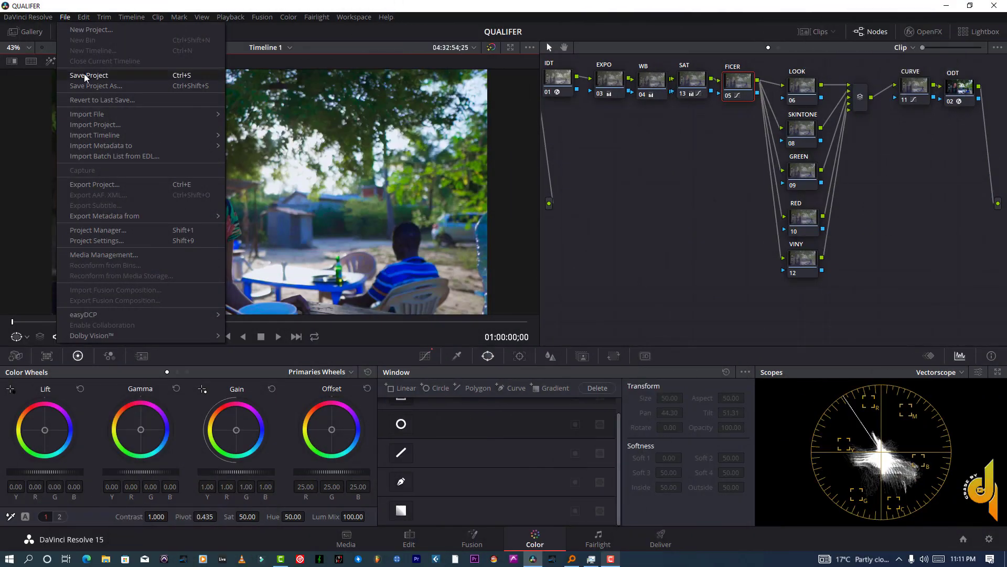
- Save the project
{"action": "left_click", "coordinate": [84, 74]}
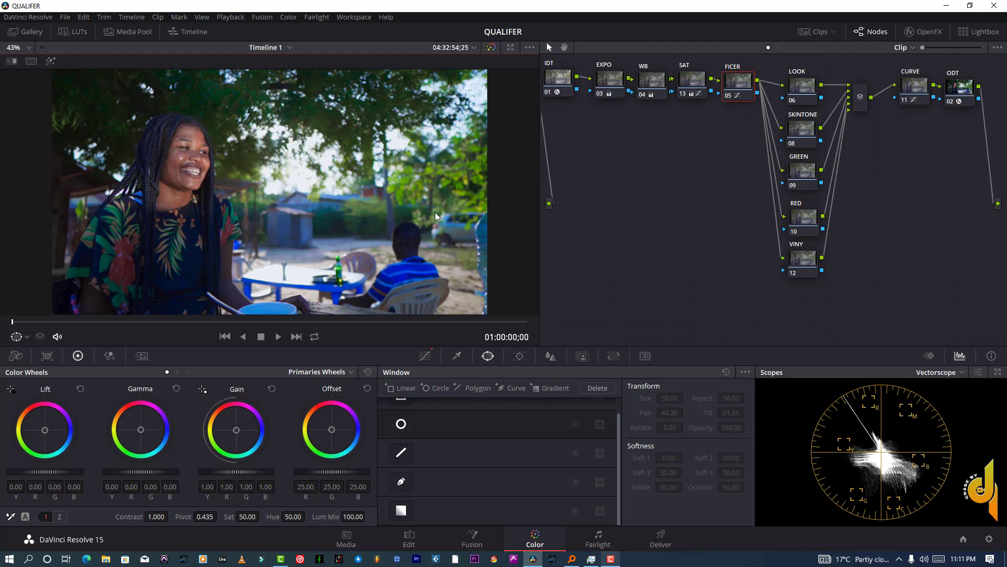
- Examine the woman's skin and the background greenery in the graded frame at several magnifications
{"action": "scroll", "coordinate": [400, 239], "scroll_direction": "up", "scroll_amount": 3}
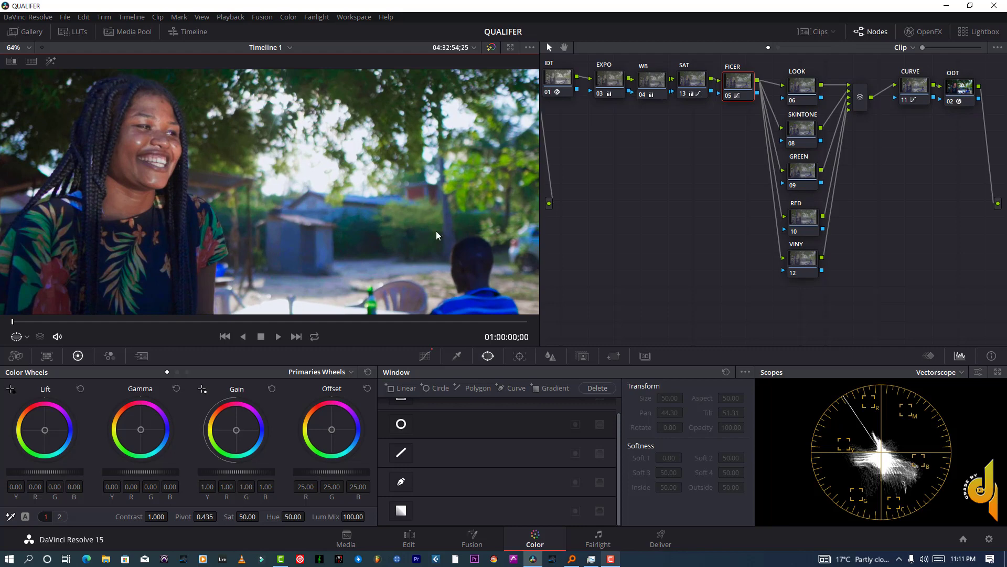
{"action": "scroll", "coordinate": [487, 251], "scroll_direction": "down", "scroll_amount": 2}
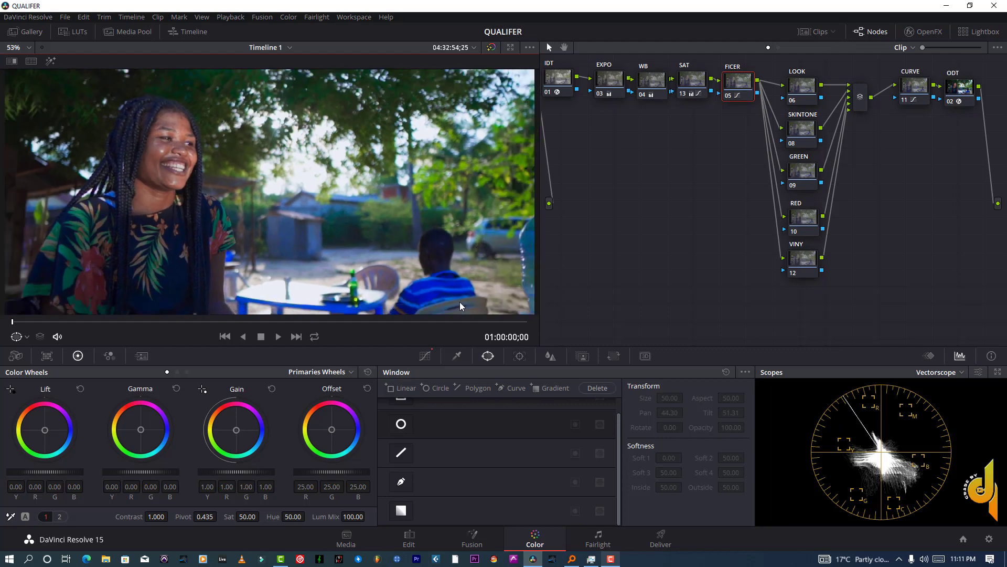
{"action": "scroll", "coordinate": [310, 297], "scroll_direction": "up", "scroll_amount": 1}
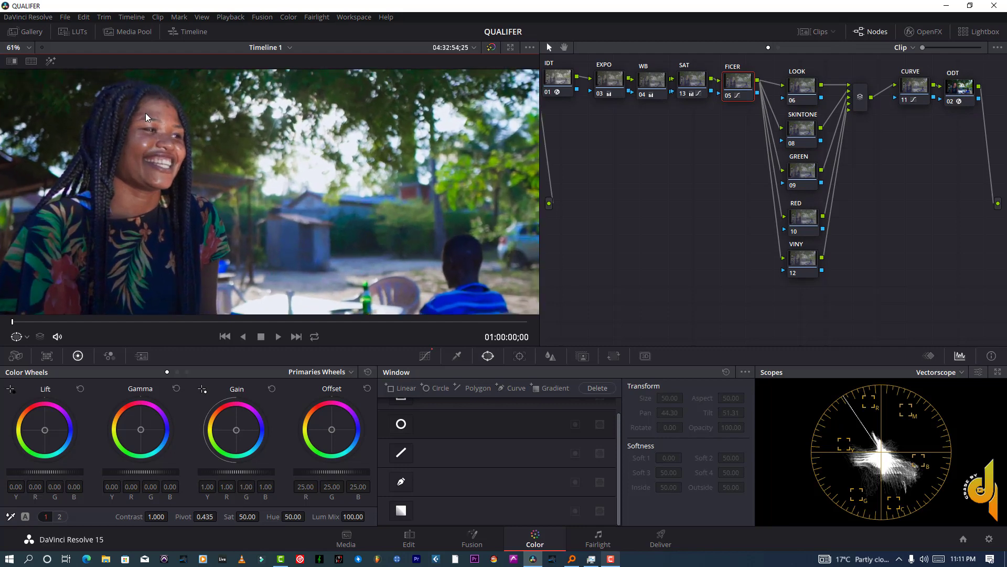
{"action": "scroll", "coordinate": [287, 192], "scroll_direction": "up", "scroll_amount": 4}
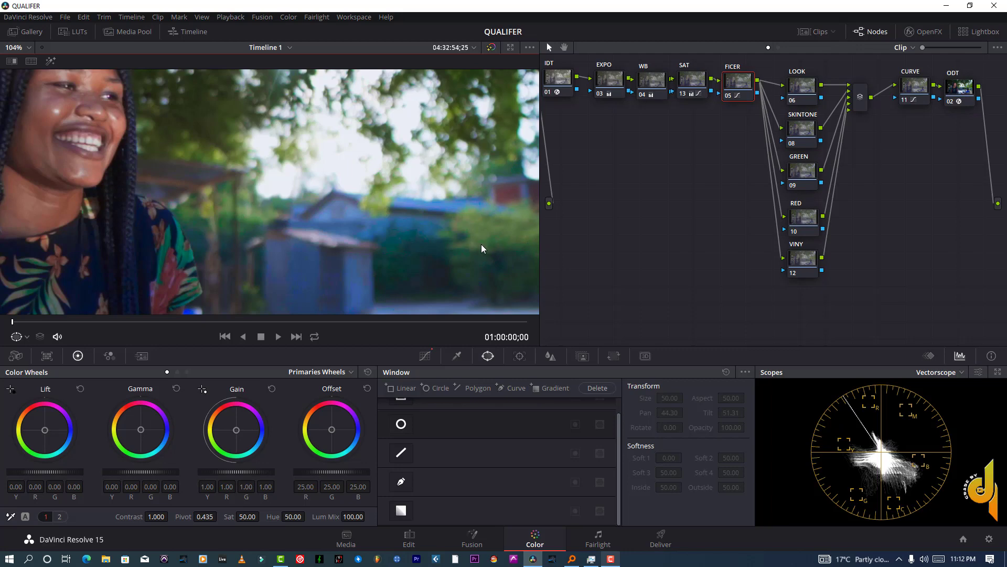
{"action": "scroll", "coordinate": [427, 224], "scroll_direction": "down", "scroll_amount": 5}
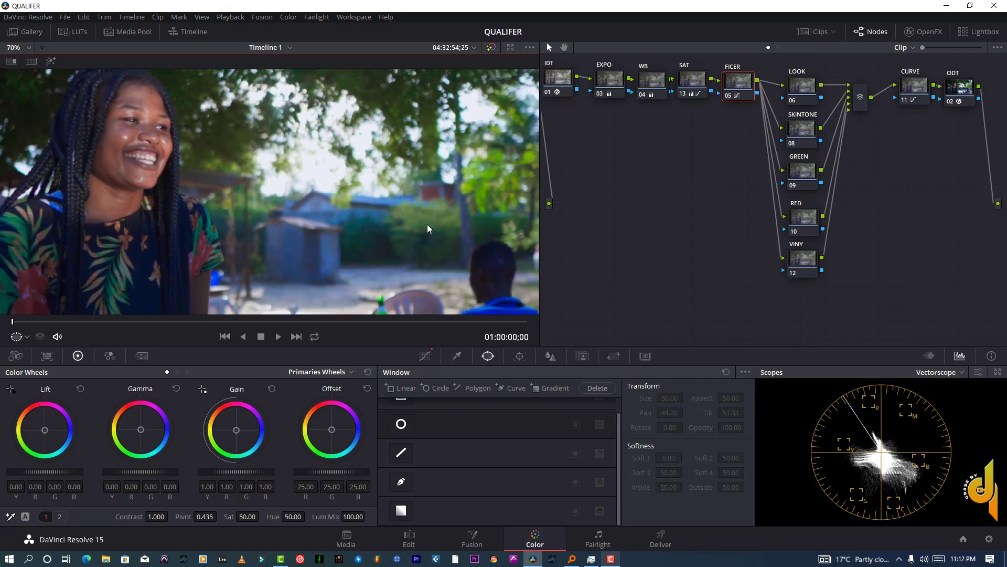
{"action": "scroll", "coordinate": [399, 232], "scroll_direction": "up", "scroll_amount": 1}
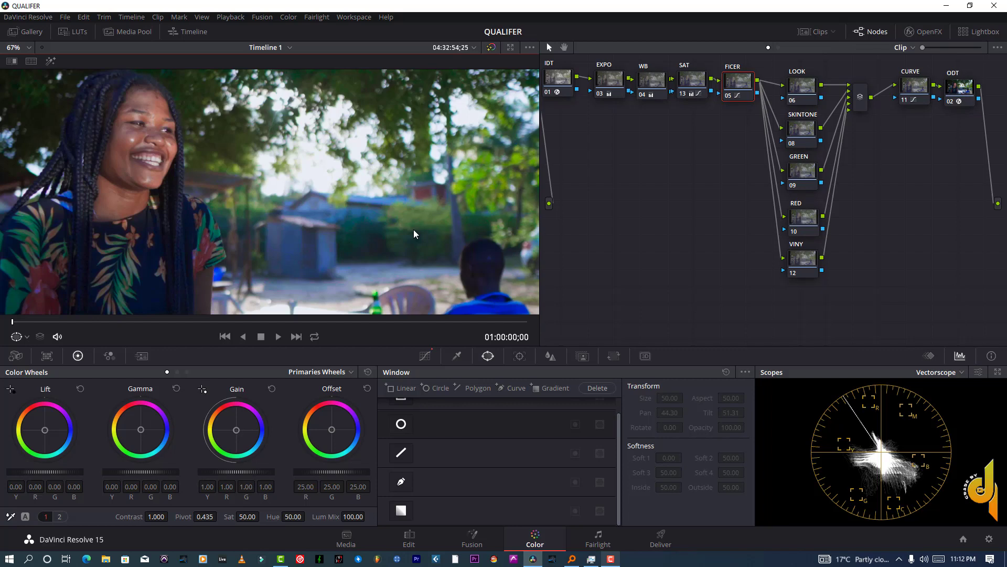
{"action": "scroll", "coordinate": [413, 229], "scroll_direction": "up", "scroll_amount": 4}
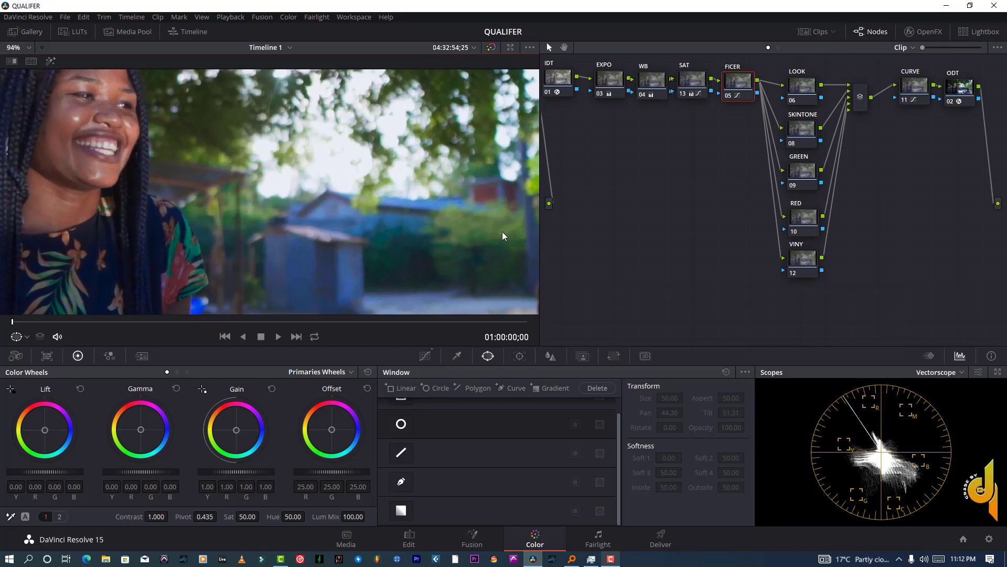
{"action": "scroll", "coordinate": [391, 218], "scroll_direction": "down", "scroll_amount": 6}
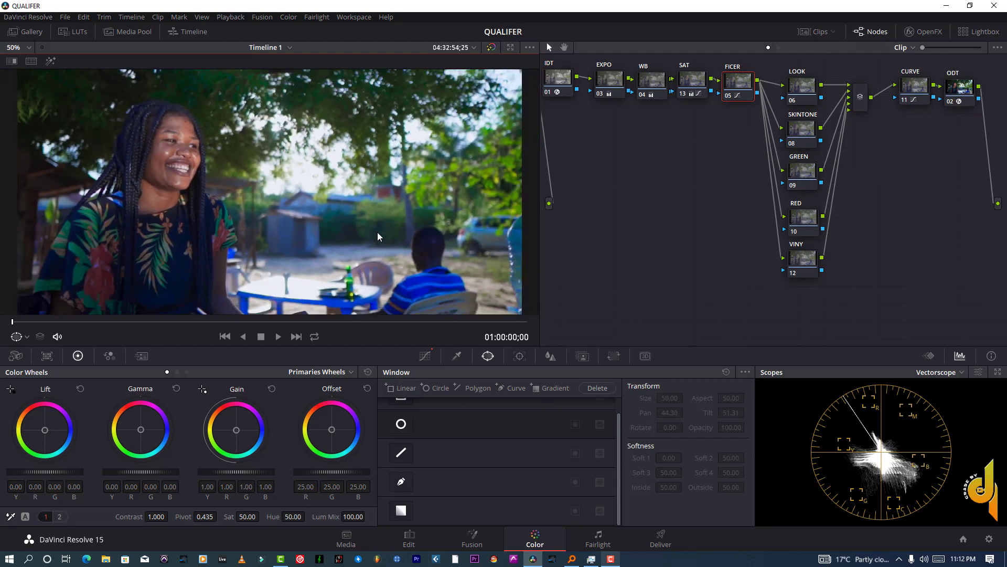
- Save the project in its current state and return to the node graph
{"action": "left_click", "coordinate": [65, 17]}
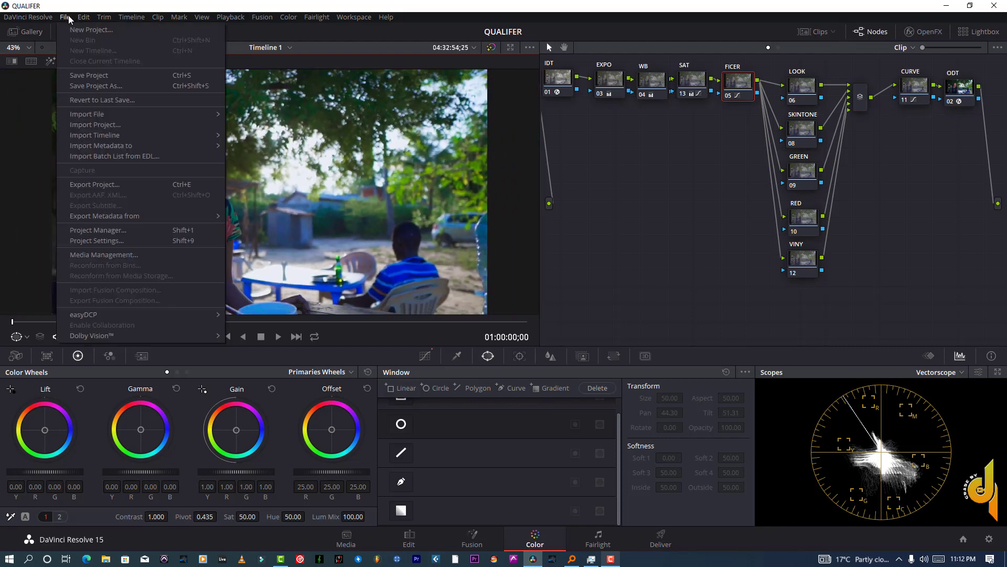
{"action": "left_click", "coordinate": [96, 74]}
- Go through the SKINTONE and GREEN nodes to the RED node, and save the project with RED selected
{"action": "left_click", "coordinate": [805, 136]}
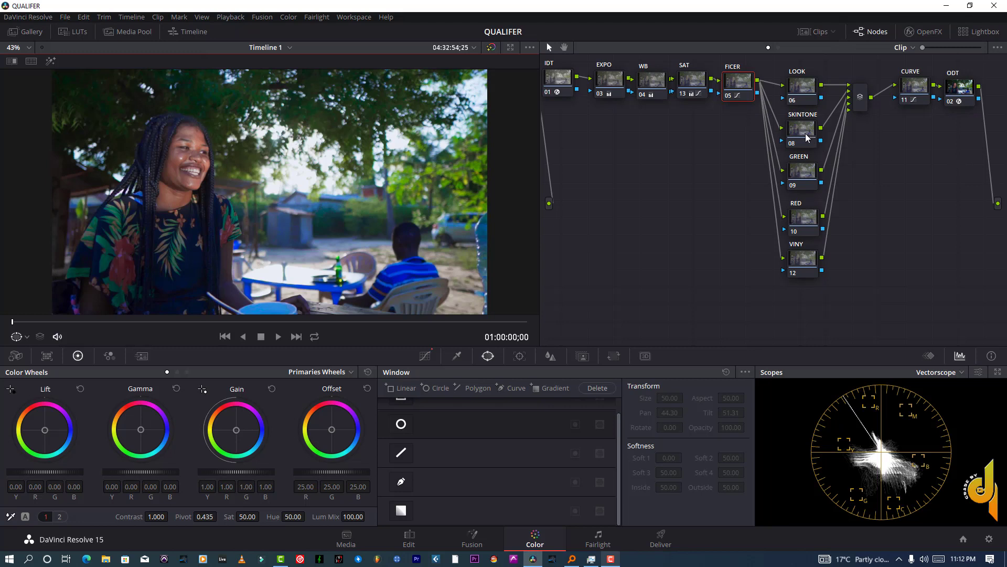
{"action": "left_click", "coordinate": [802, 170]}
{"action": "left_click", "coordinate": [807, 213]}
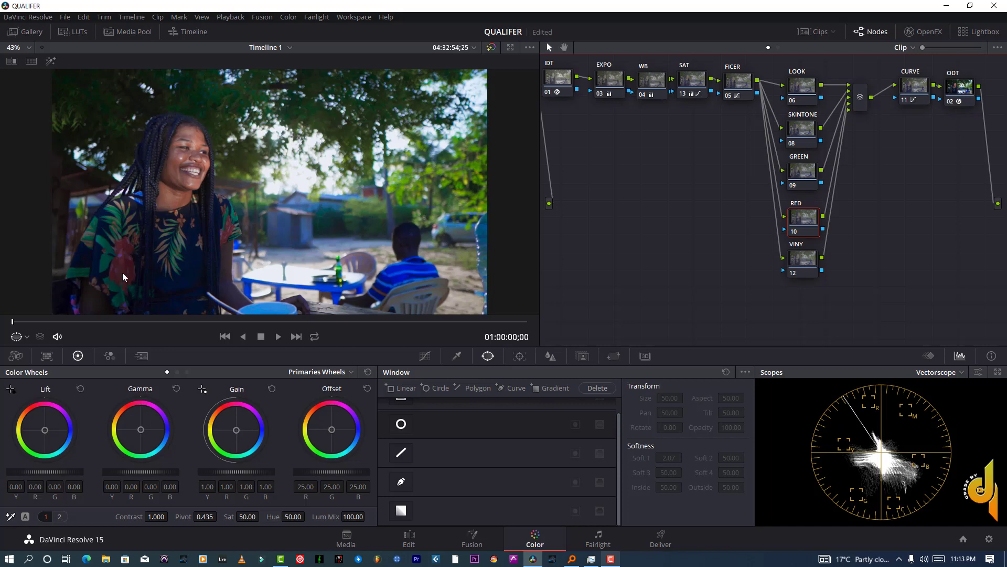
{"action": "left_click", "coordinate": [67, 19]}
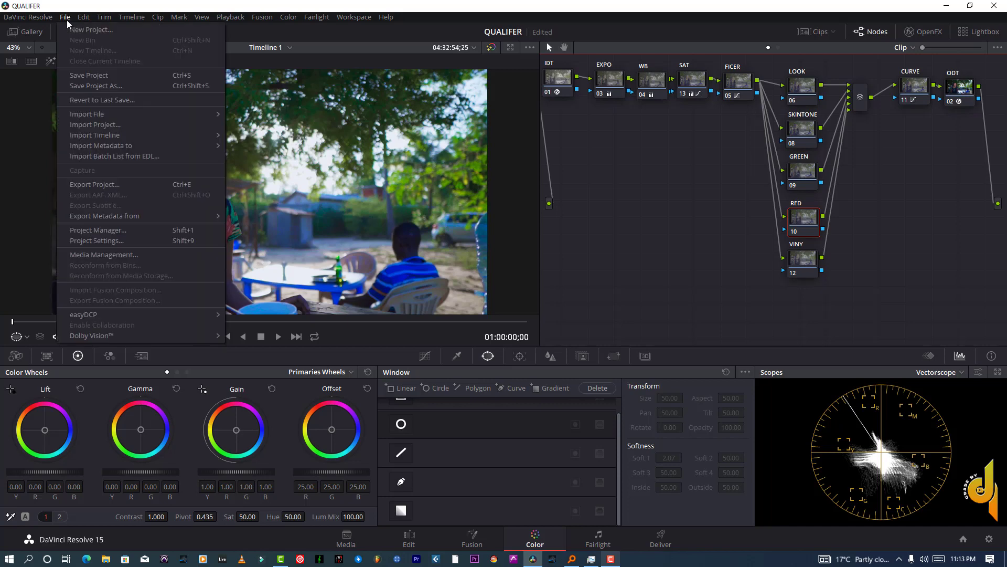
{"action": "left_click", "coordinate": [90, 73]}
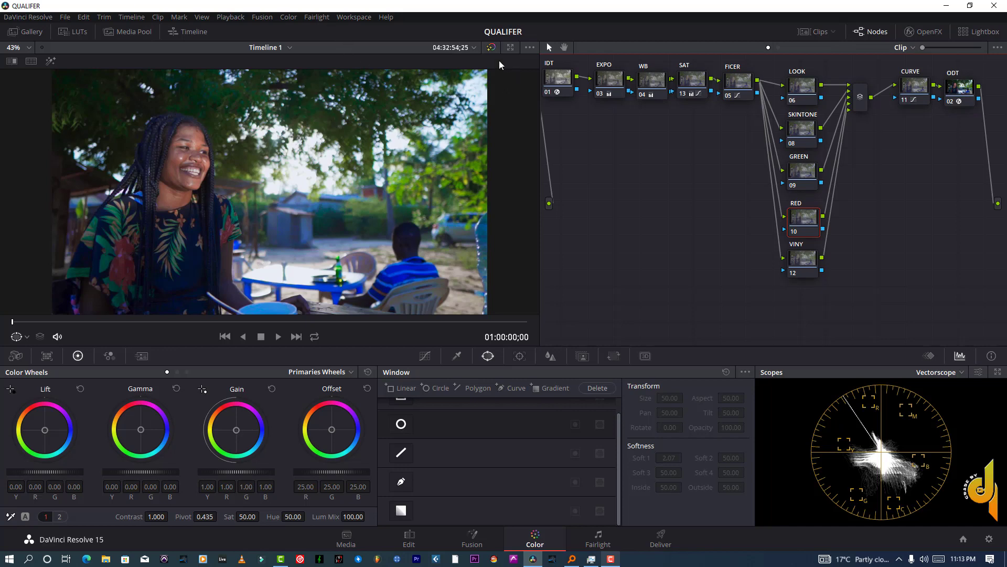
- Compare the shot with all grades bypassed and re-enabled, and shift the IDT node slightly towards the EXPO node
{"action": "left_click", "coordinate": [492, 47]}
{"action": "left_click", "coordinate": [492, 47]}
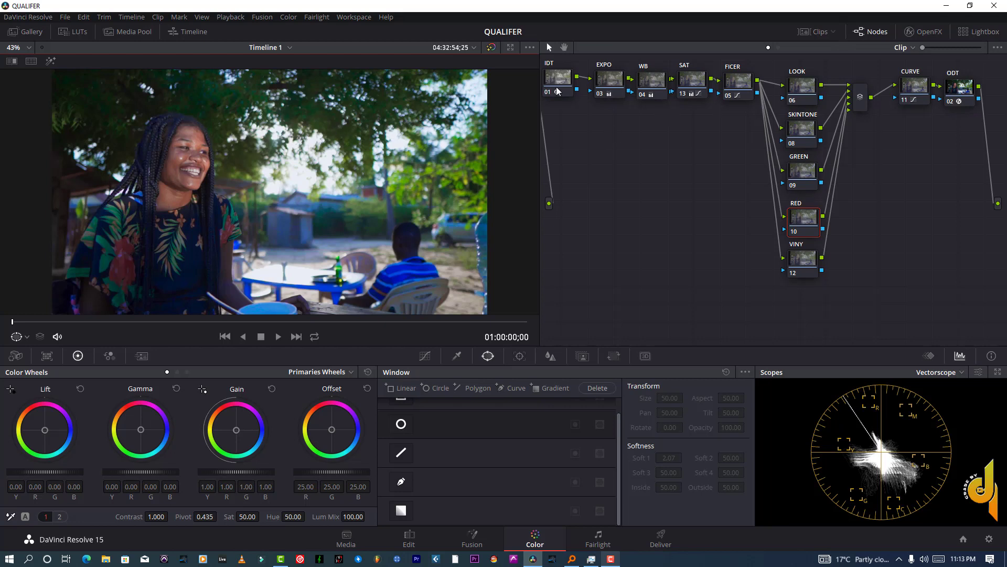
{"action": "left_click_drag", "start_coordinate": [555, 83], "coordinate": [564, 87]}
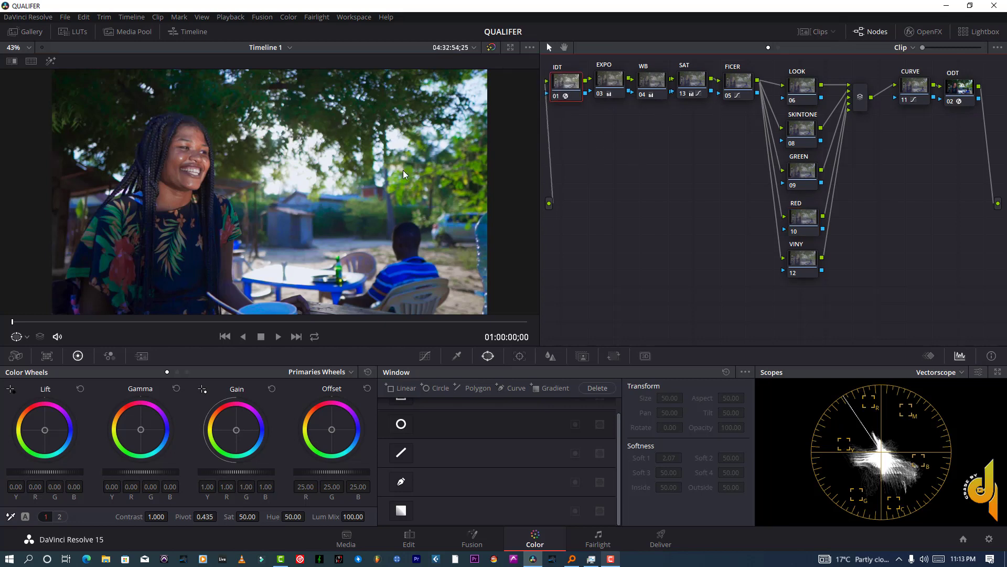
- On the SKINTONE node, sample the skin on the woman's forehead with the HSL Qualifier's picker
{"action": "left_click", "coordinate": [748, 92]}
{"action": "left_click", "coordinate": [800, 135]}
{"action": "left_click", "coordinate": [461, 354]}
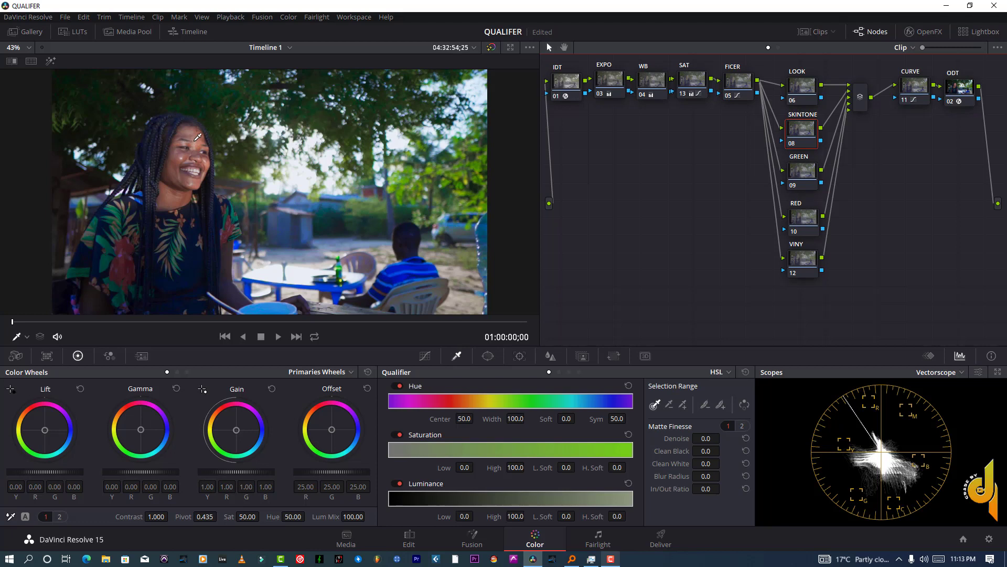
{"action": "left_click", "coordinate": [198, 137]}
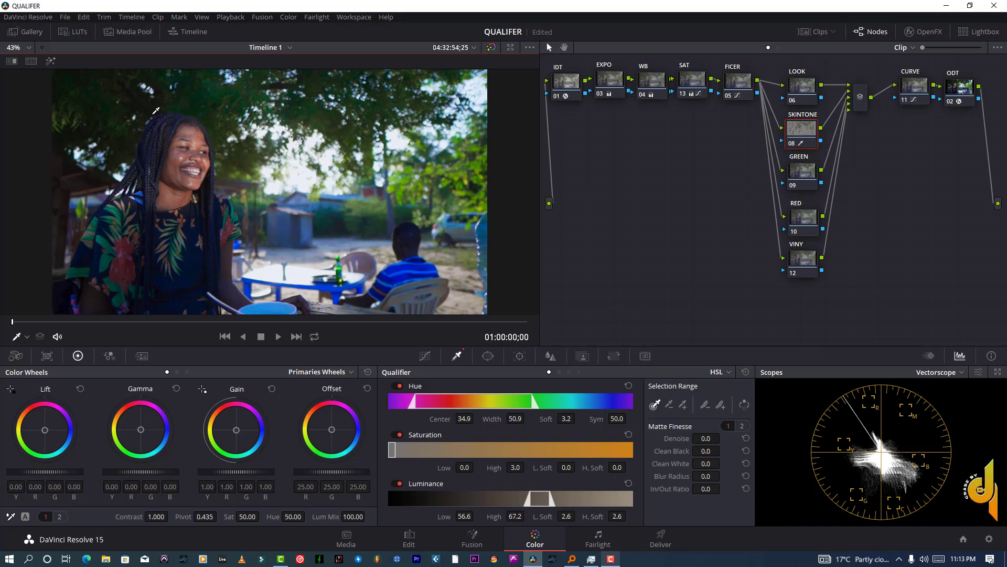
- Review the IDT and ODT nodes at the two ends of the node chain
{"action": "left_click", "coordinate": [575, 92]}
{"action": "left_click", "coordinate": [970, 99]}
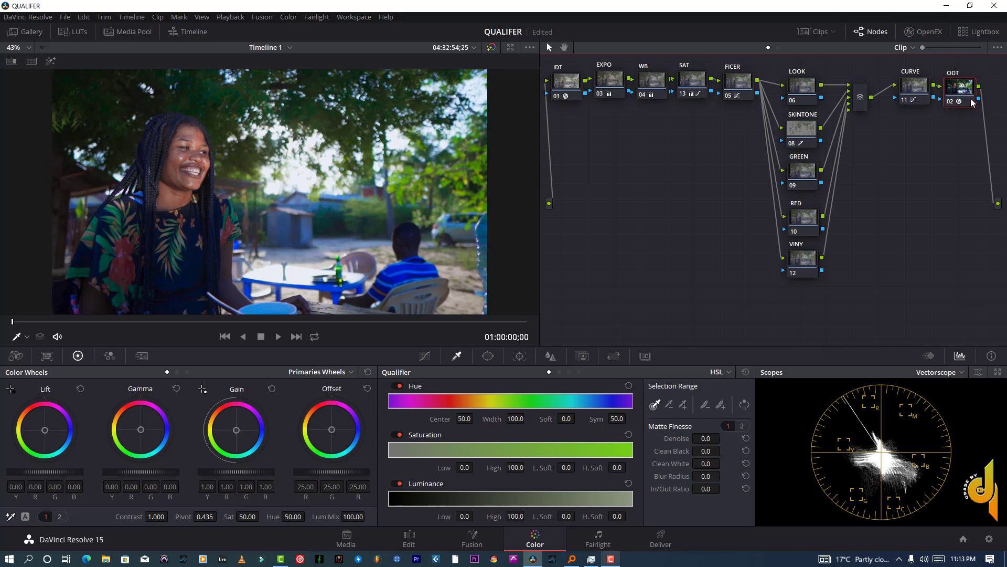
{"action": "left_click", "coordinate": [562, 88]}
{"action": "left_click", "coordinate": [962, 94]}
- Preview the SKINTONE node's qualified area with Highlight, and return to the normal image
{"action": "left_click", "coordinate": [800, 128]}
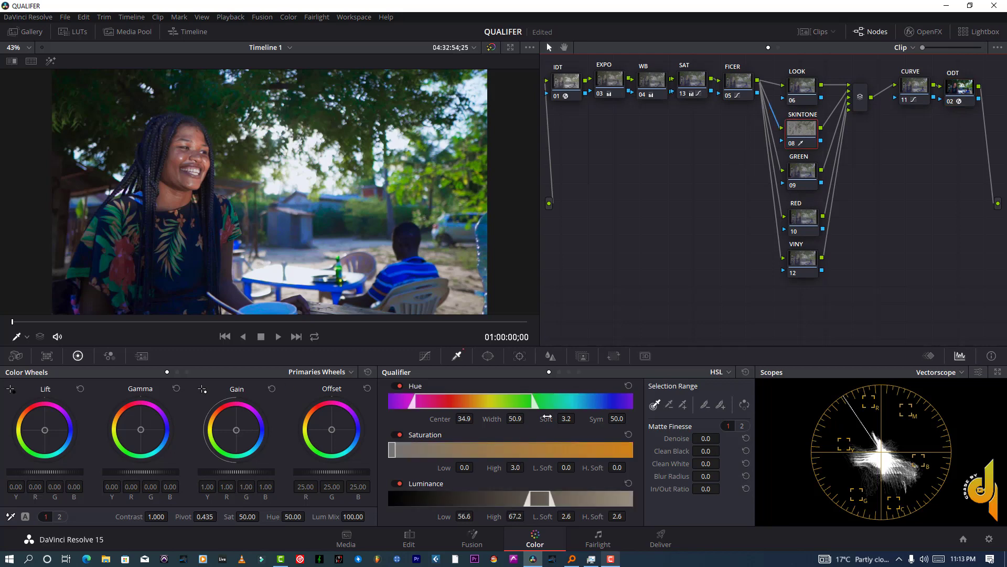
{"action": "left_click", "coordinate": [51, 60]}
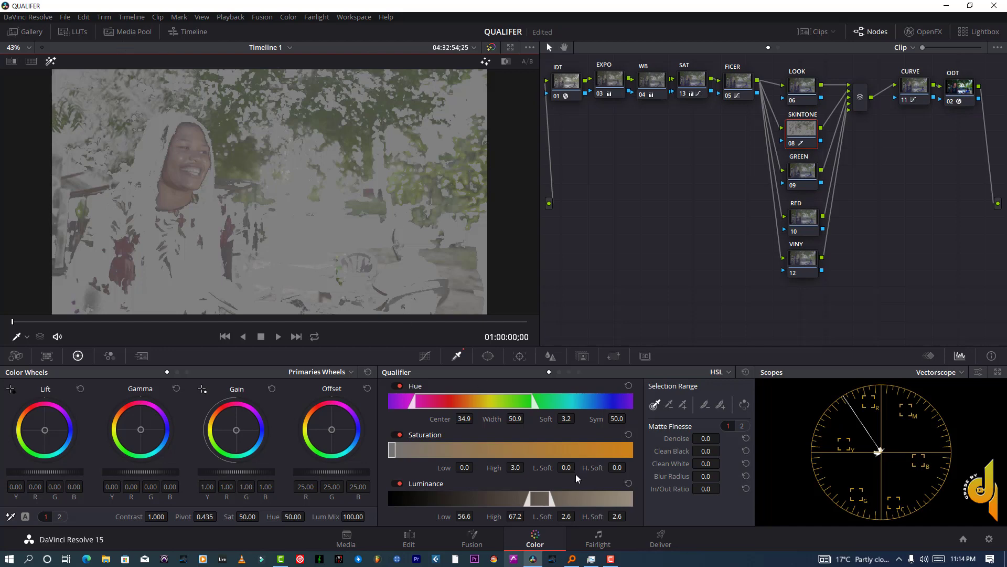
{"action": "left_click", "coordinate": [51, 62]}
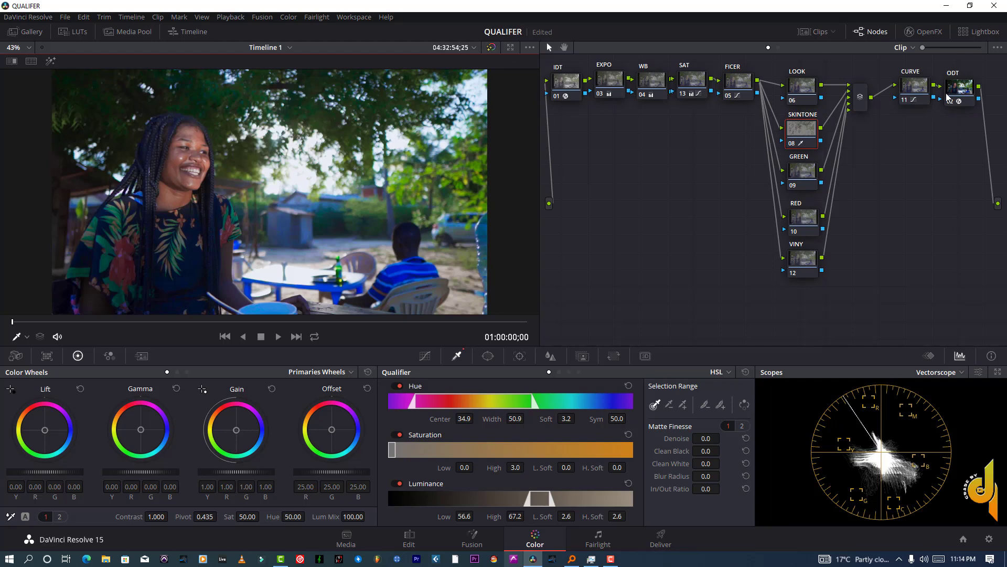
- Disable the ODT node
{"action": "left_click", "coordinate": [953, 104]}
{"action": "left_click", "coordinate": [950, 105]}
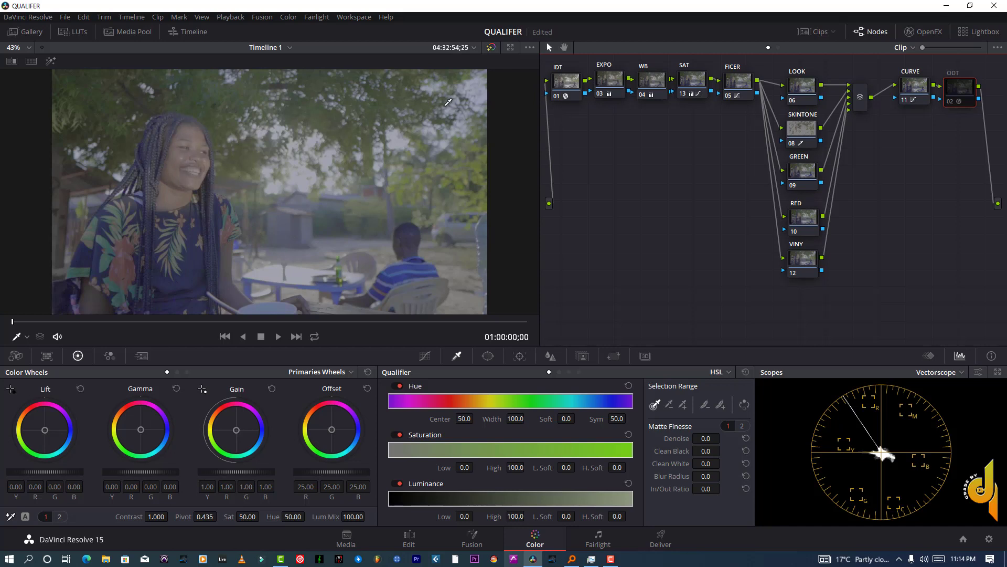
- Re-enable the ODT node
{"action": "left_click", "coordinate": [951, 102]}
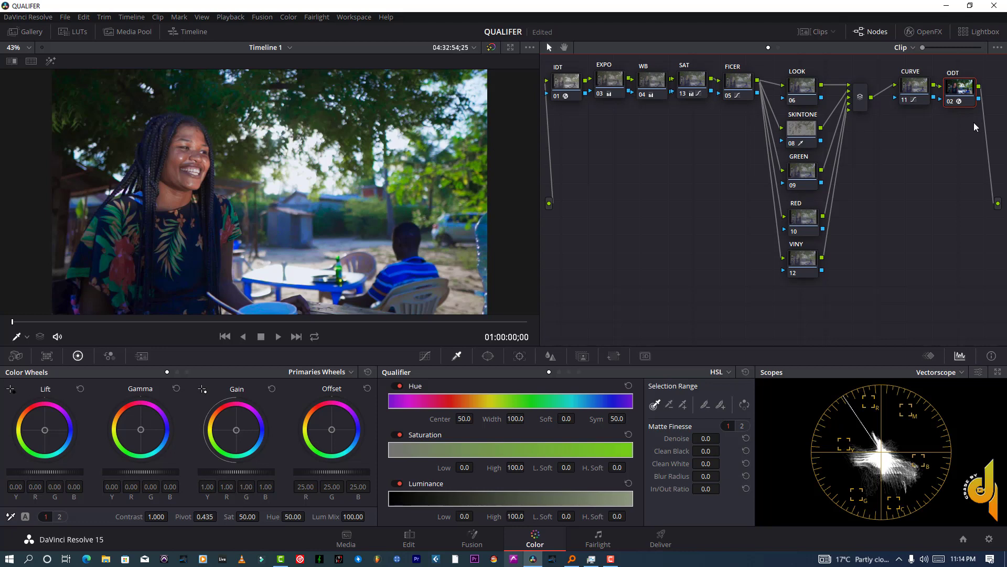
- Add a serial node after the ODT node, place it apart from the chain, and sample the woman's facial skin on it with the qualifier
{"action": "key", "text": "alt+s"}
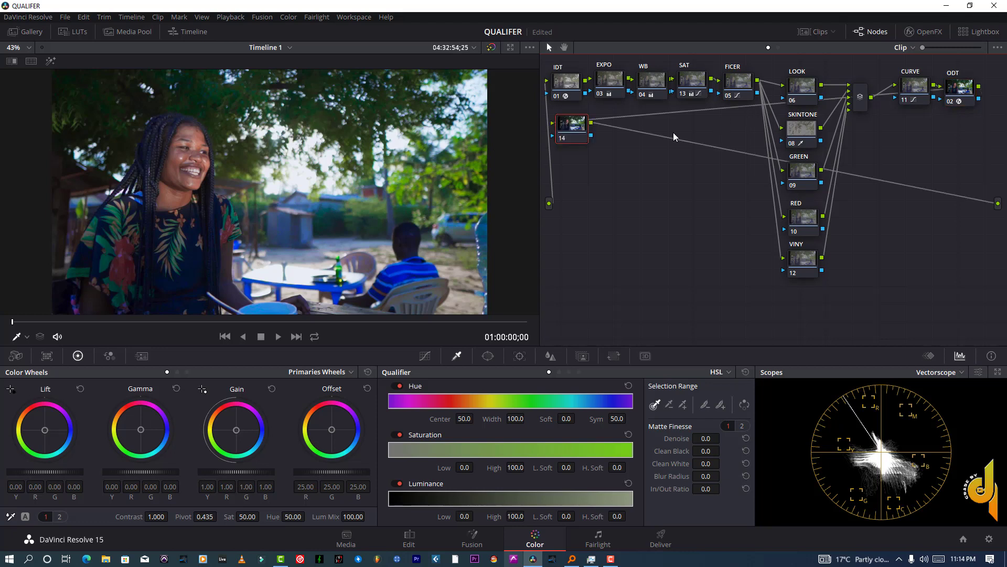
{"action": "left_click_drag", "start_coordinate": [580, 128], "coordinate": [596, 195]}
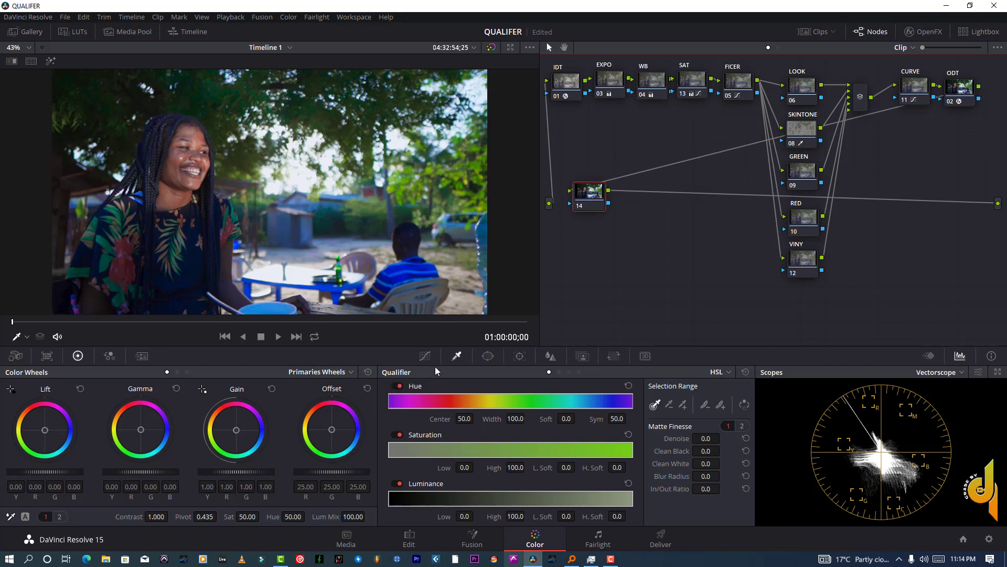
{"action": "left_click", "coordinate": [180, 158]}
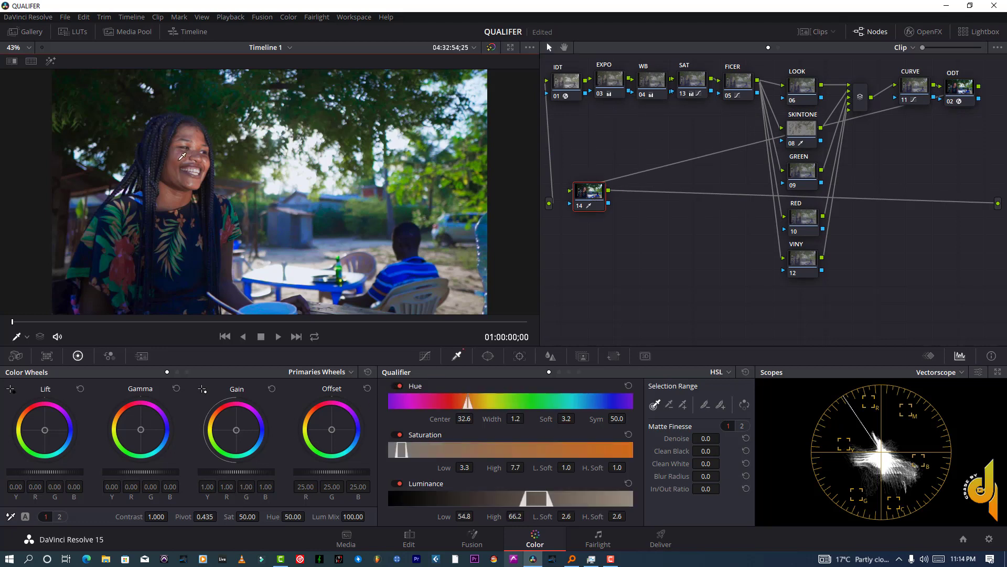
- Compare the highlighted skin selection of the test node after the ODT with that of the SKINTONE node, disabling the test node in between
{"action": "left_click", "coordinate": [52, 62]}
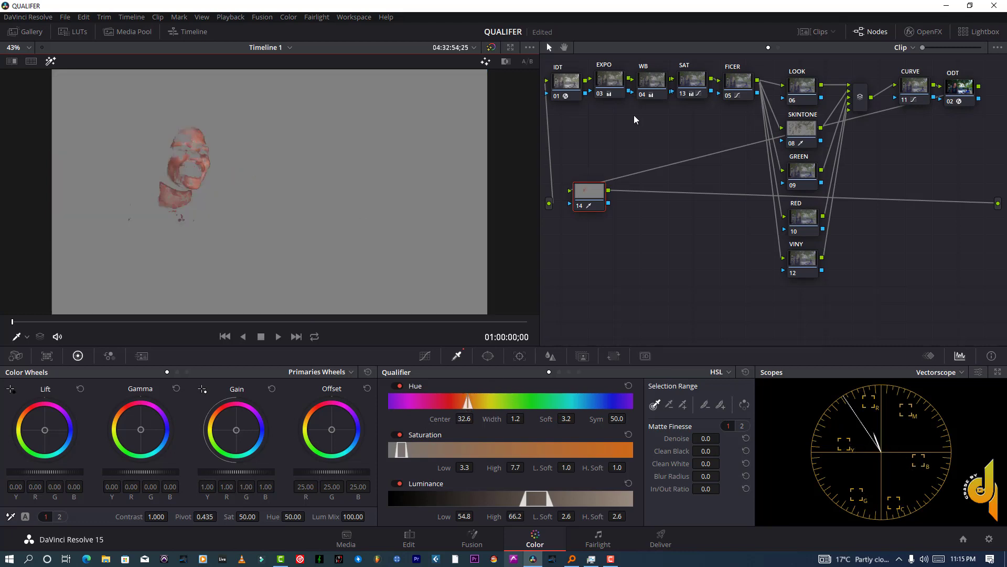
{"action": "left_click", "coordinate": [584, 211]}
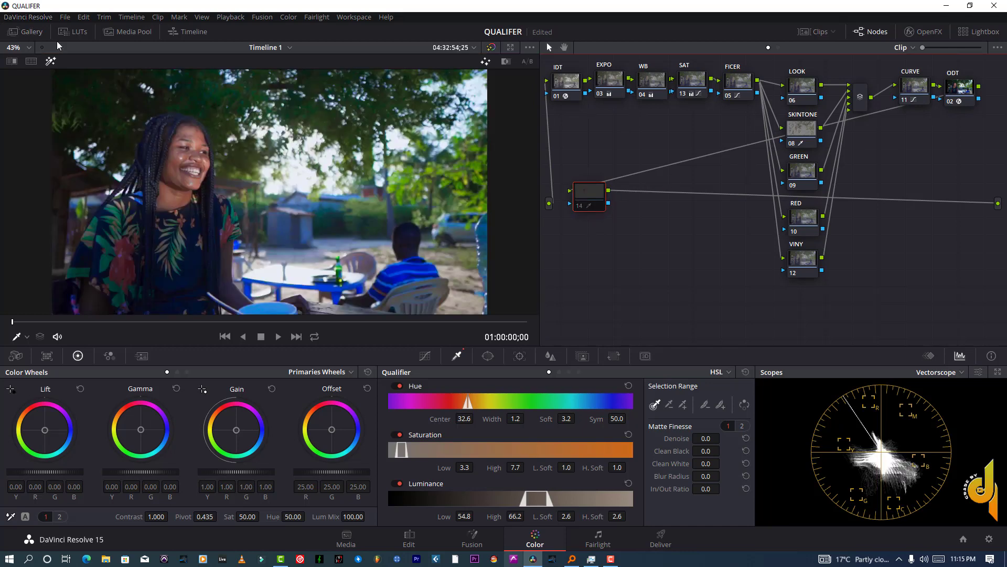
{"action": "left_click", "coordinate": [54, 61]}
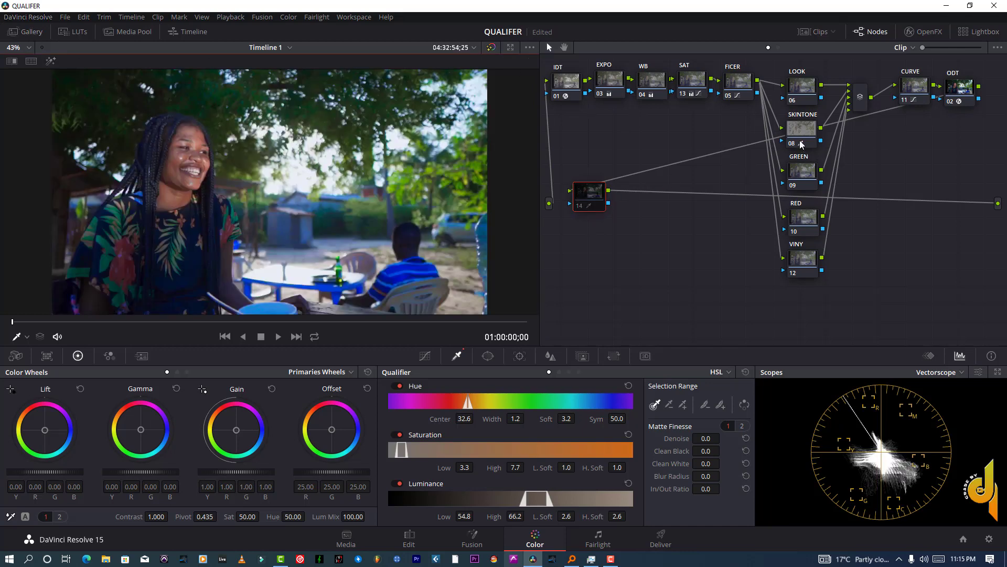
{"action": "left_click", "coordinate": [801, 131]}
{"action": "left_click", "coordinate": [50, 60]}
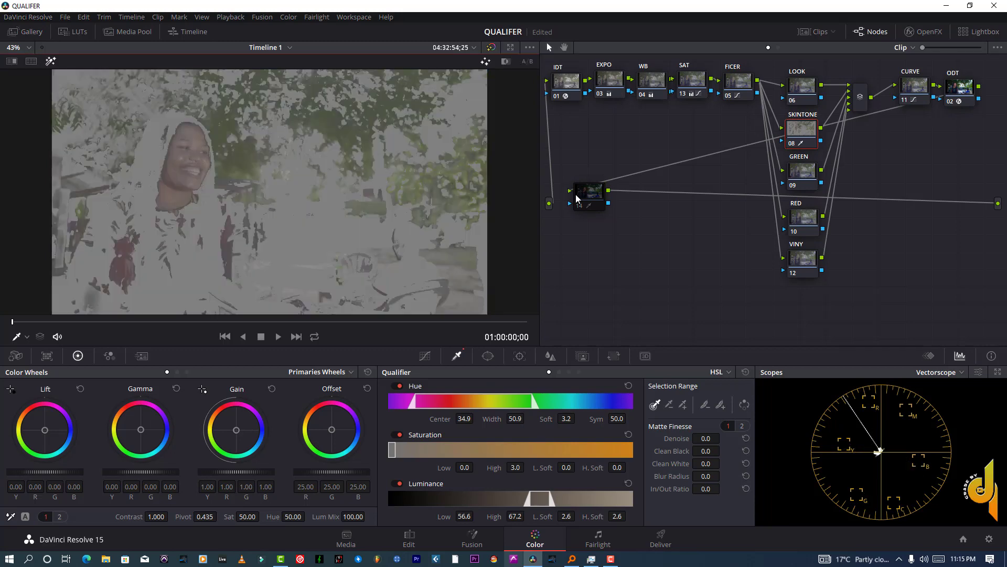
- Delete the test node placed after the ODT and highlight the SKINTONE node's qualified area
{"action": "left_click_drag", "start_coordinate": [590, 194], "coordinate": [598, 227]}
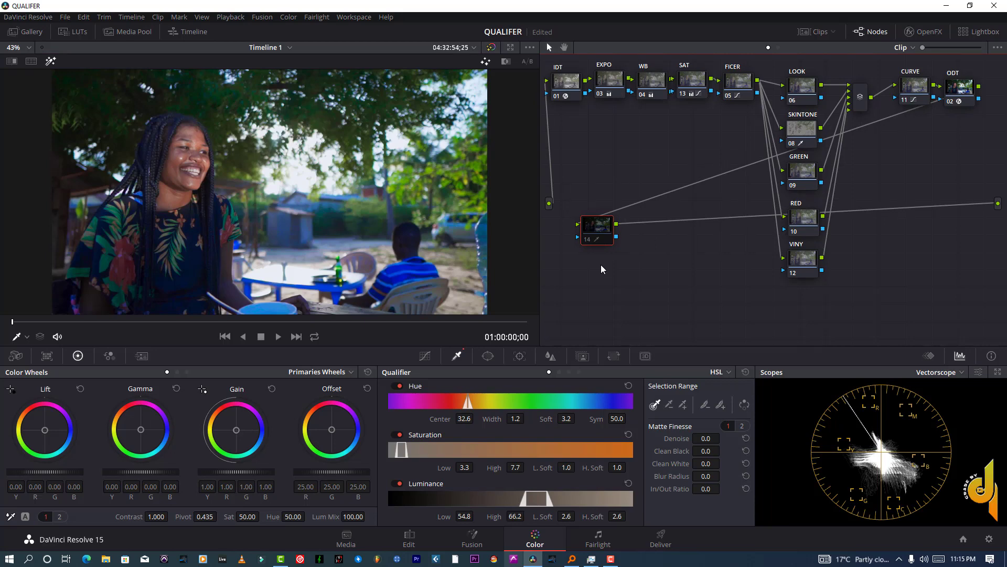
{"action": "key", "text": "Delete"}
{"action": "left_click", "coordinate": [790, 127]}
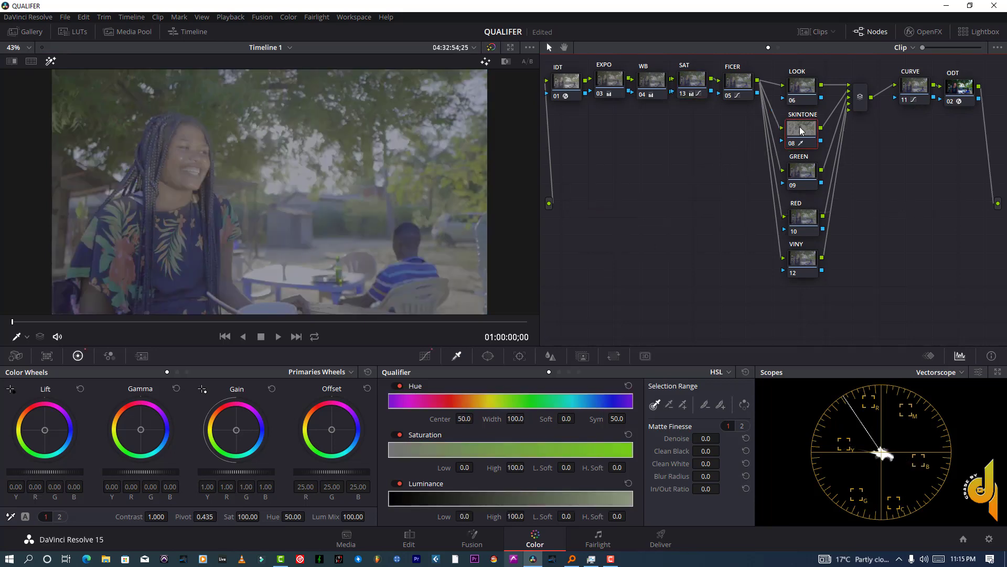
{"action": "left_click", "coordinate": [51, 61]}
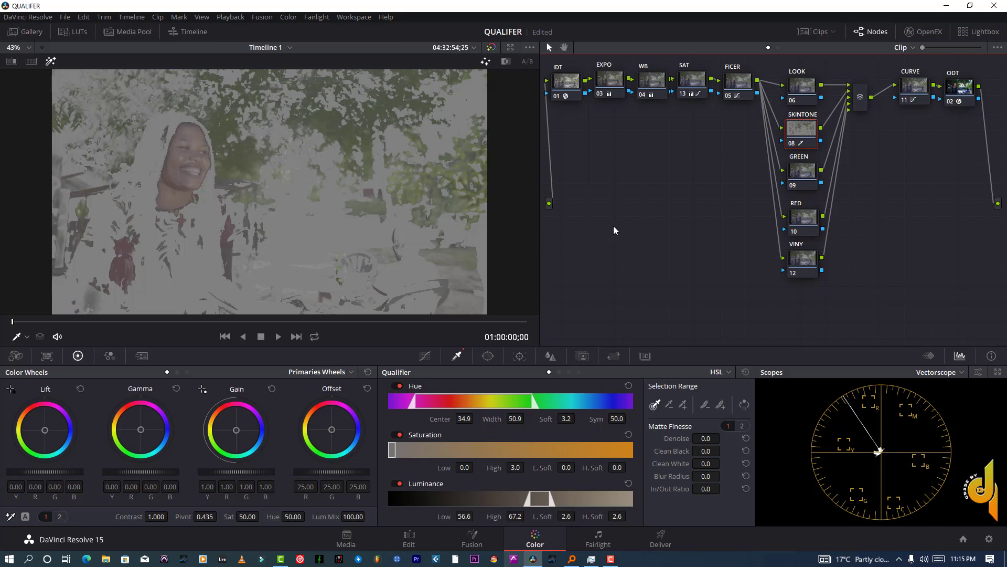
- Open up the SKINTONE qualifier by setting Saturation High to 100.0 and the Luminance range to 0.0 through 100.0
{"action": "left_click", "coordinate": [610, 558]}
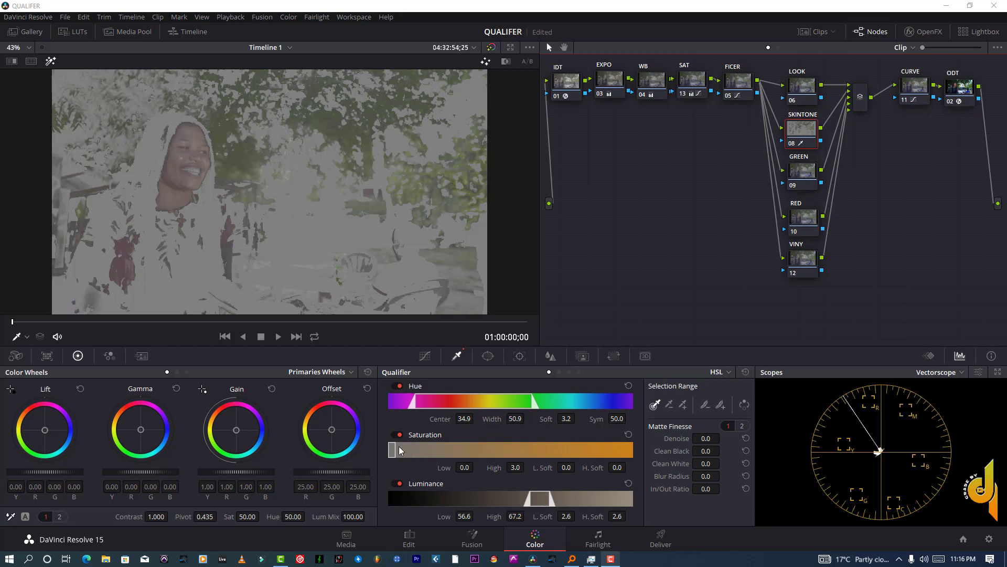
{"action": "left_click_drag", "start_coordinate": [400, 450], "coordinate": [675, 445]}
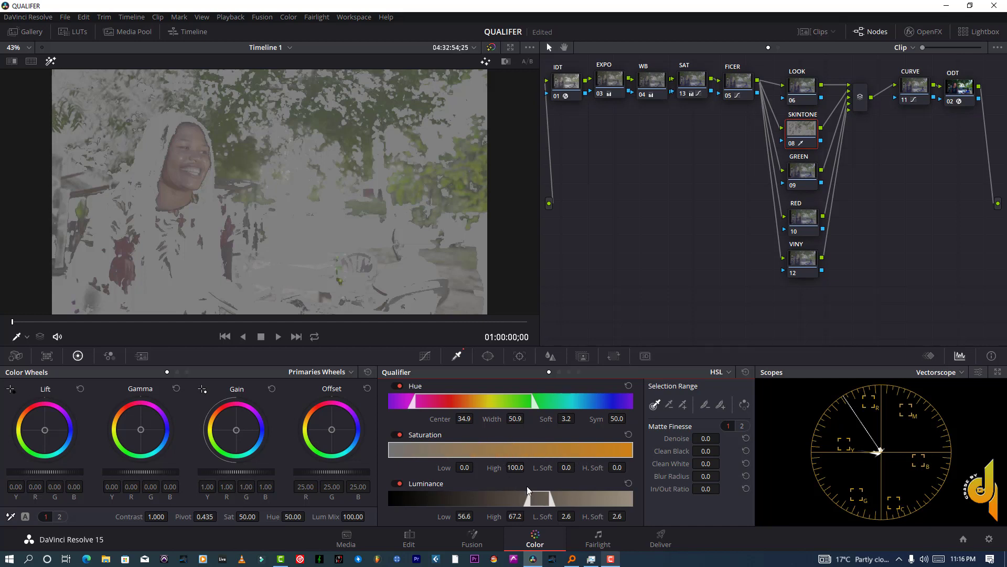
{"action": "left_click_drag", "start_coordinate": [528, 497], "coordinate": [403, 497]}
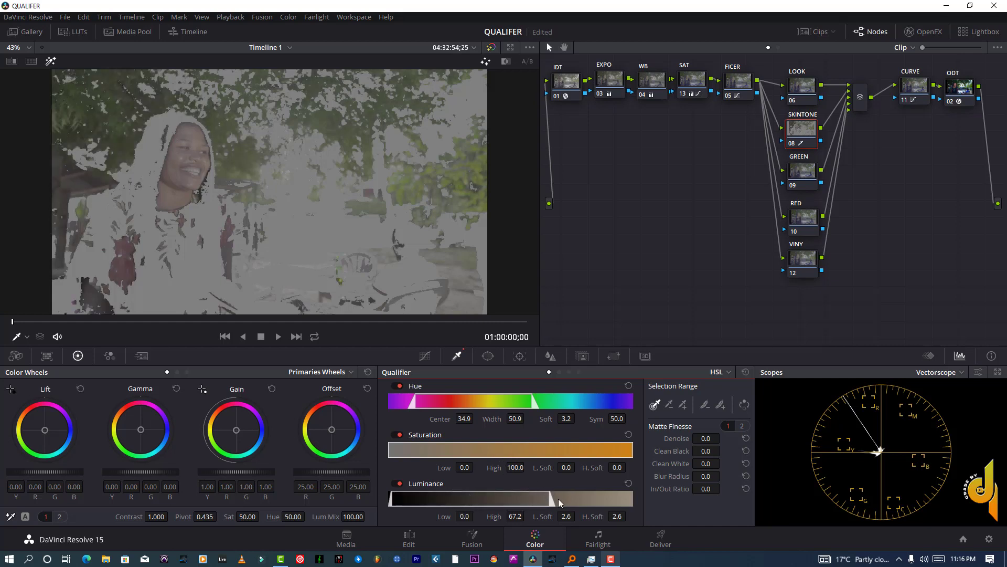
{"action": "left_click_drag", "start_coordinate": [551, 499], "coordinate": [689, 507]}
- Narrow the qualifier's hue width to 20.8 around the skin tone
{"action": "left_click_drag", "start_coordinate": [517, 420], "coordinate": [528, 419]}
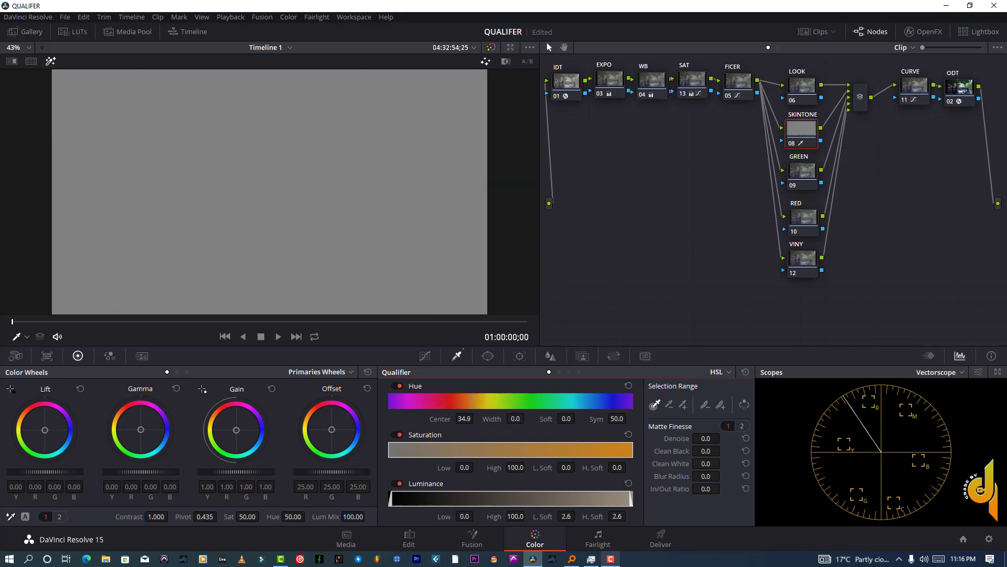
{"action": "left_click_drag", "start_coordinate": [527, 419], "coordinate": [527, 419]}
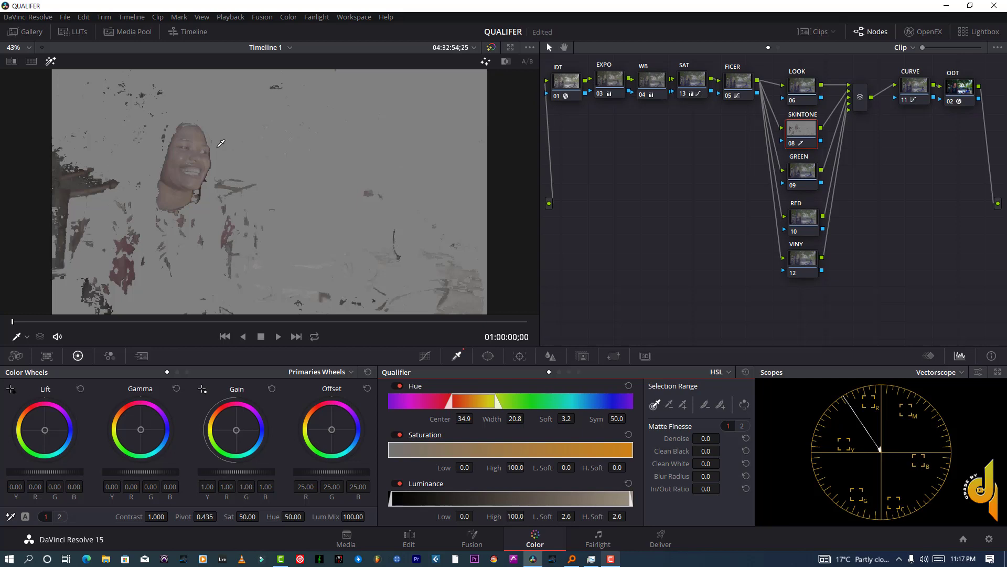
{"action": "mouse_move", "coordinate": [611, 559]}
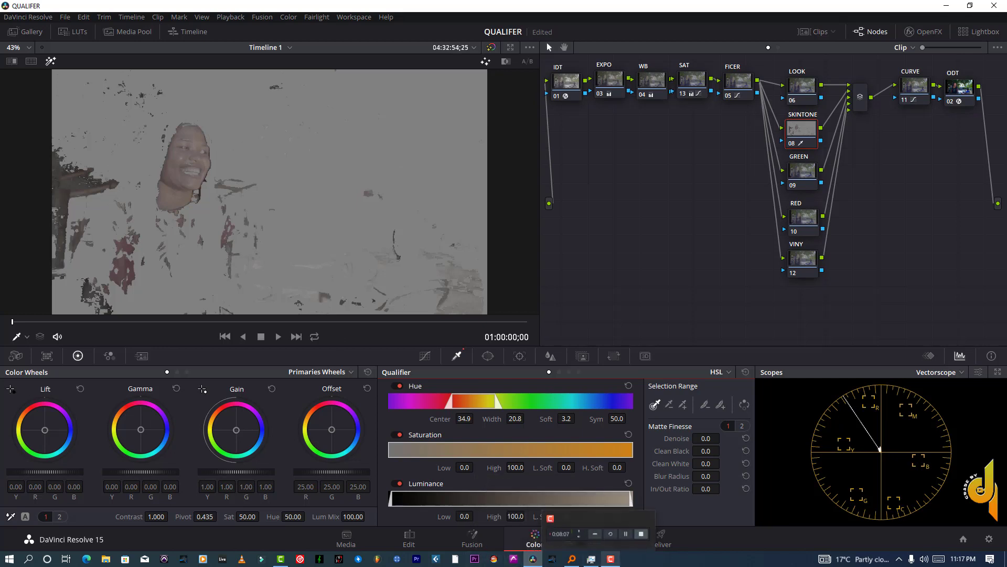
{"action": "left_click", "coordinate": [603, 539]}
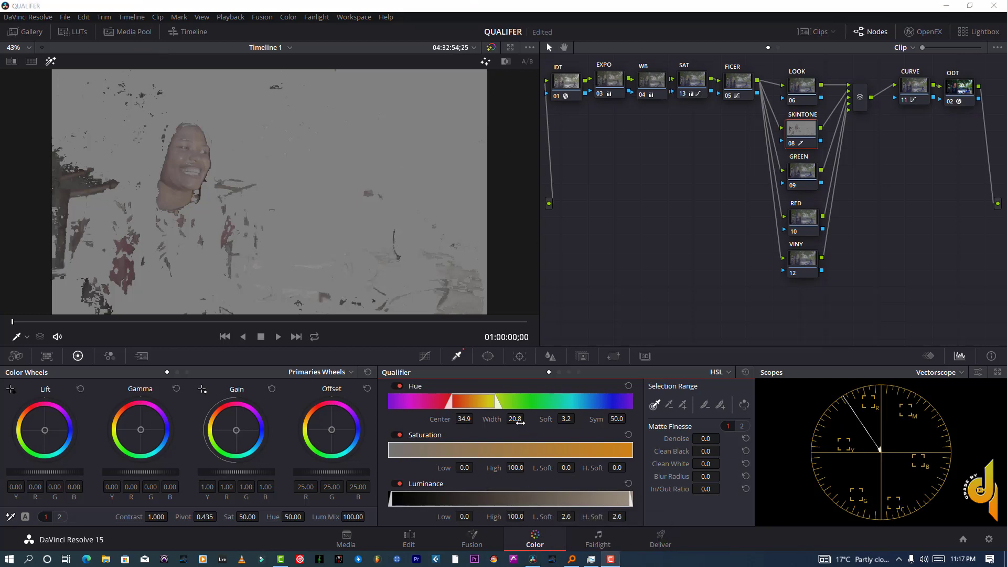
- Soften the hue selection's edges, setting the hue width to 24.6 and the hue softness to 49.2
{"action": "left_click_drag", "start_coordinate": [519, 422], "coordinate": [424, 422]}
{"action": "left_click_drag", "start_coordinate": [569, 420], "coordinate": [578, 418]}
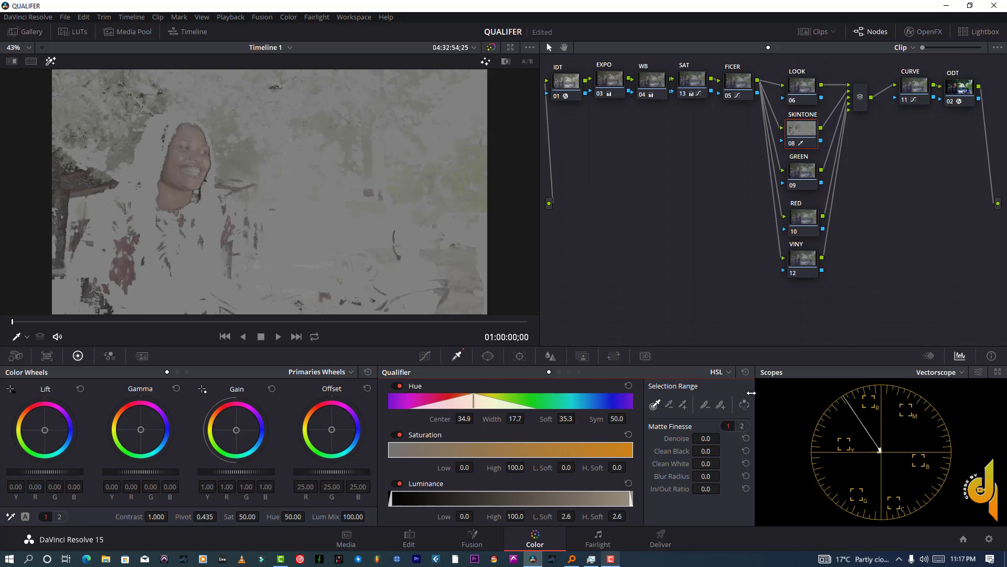
{"action": "left_click_drag", "start_coordinate": [566, 419], "coordinate": [578, 418]}
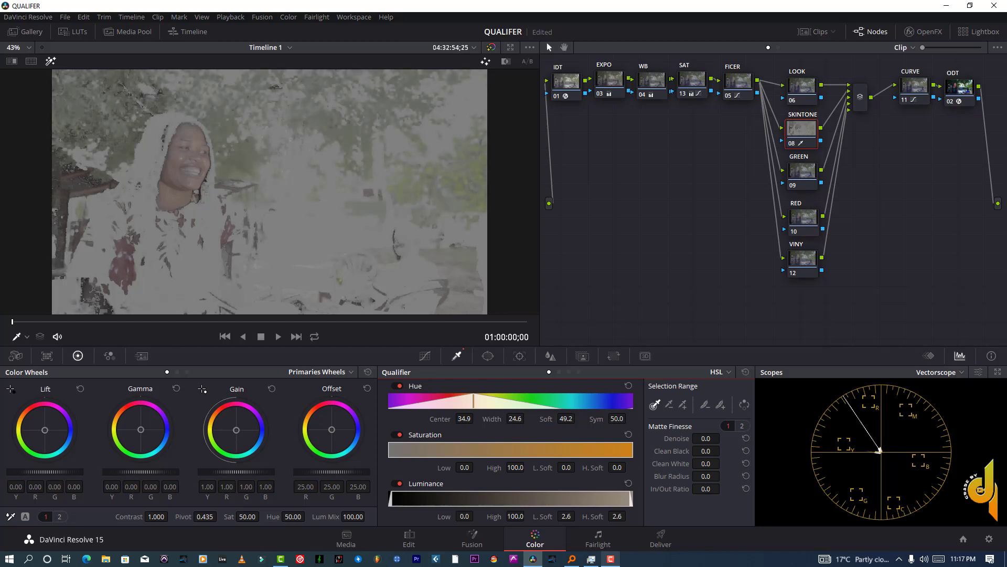
- Tighten the hue selection on the face to a width of 10.9 with a softness of 21.8
{"action": "left_click", "coordinate": [65, 17]}
{"action": "left_click", "coordinate": [368, 159]}
{"action": "left_click_drag", "start_coordinate": [515, 418], "coordinate": [487, 418]}
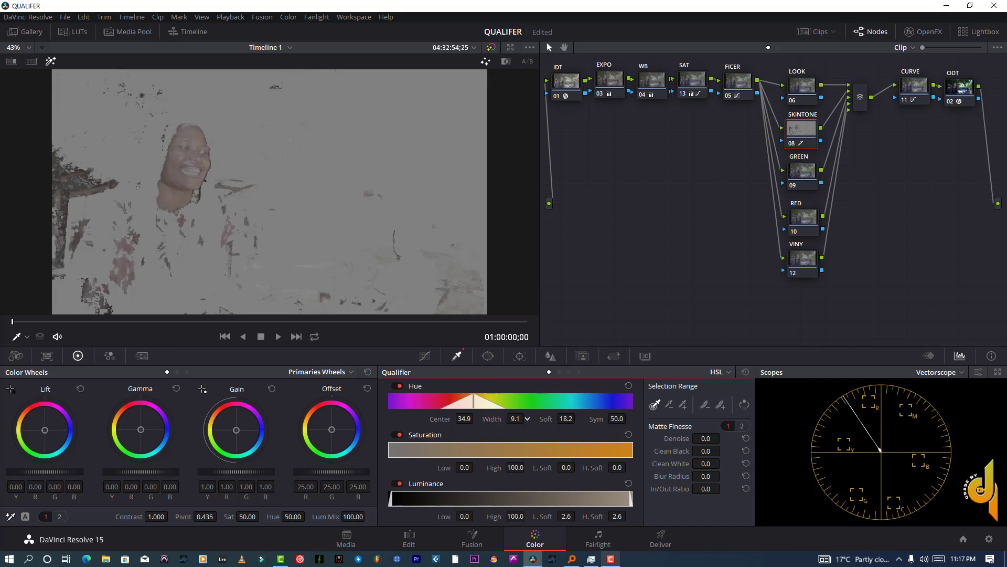
{"action": "left_click_drag", "start_coordinate": [528, 418], "coordinate": [531, 418]}
{"action": "scroll", "coordinate": [150, 184], "scroll_direction": "up", "scroll_amount": 3}
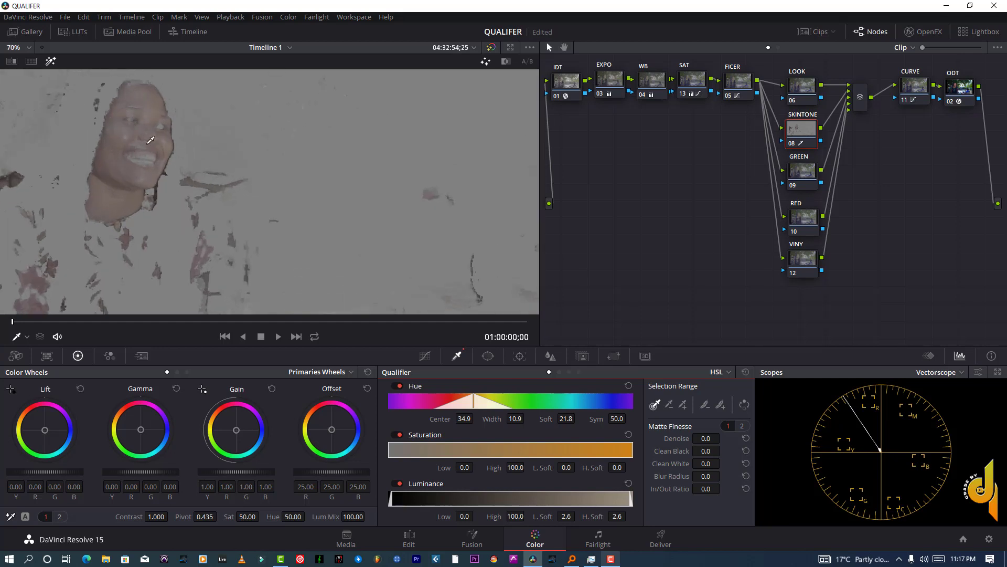
{"action": "left_click", "coordinate": [150, 140]}
{"action": "left_click", "coordinate": [84, 18]}
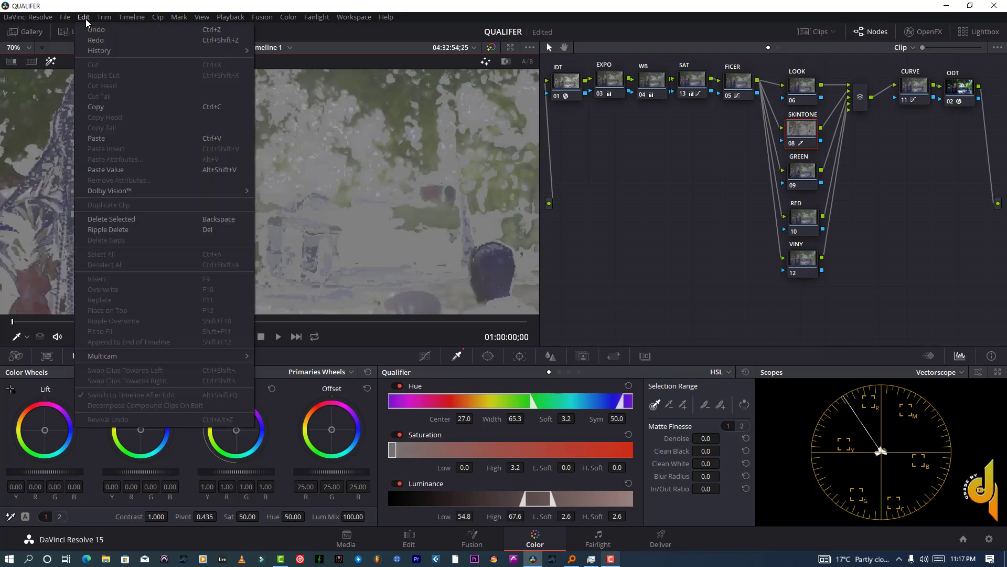
{"action": "left_click", "coordinate": [89, 30]}
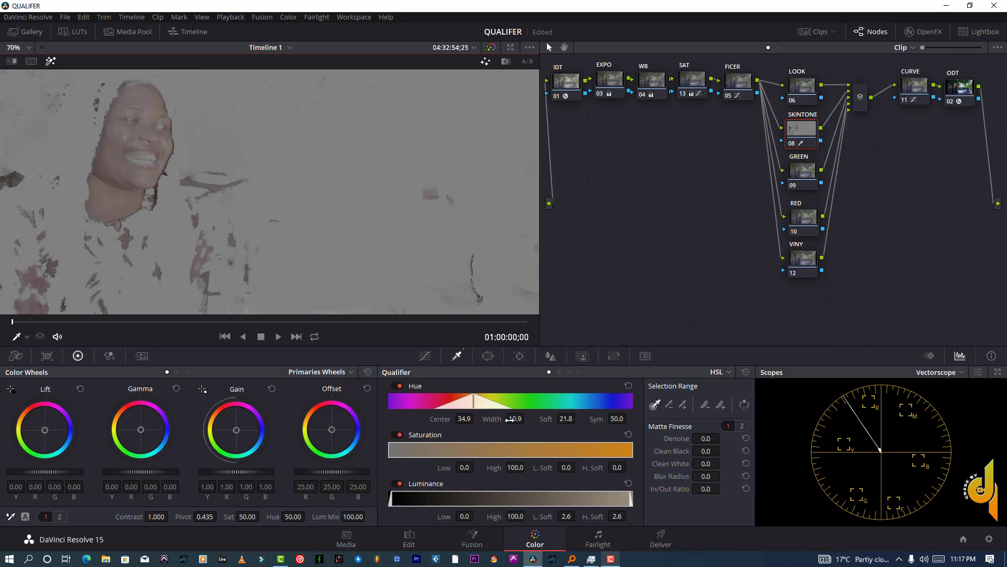
- Widen the hue selection to a width of 13.6 with a softness of 27.2, and save the project
{"action": "mouse_move", "coordinate": [510, 420]}
{"action": "left_mouse_down"}
{"action": "mouse_move", "coordinate": [527, 419]}
{"action": "mouse_move", "coordinate": [513, 418]}
{"action": "left_mouse_up"}
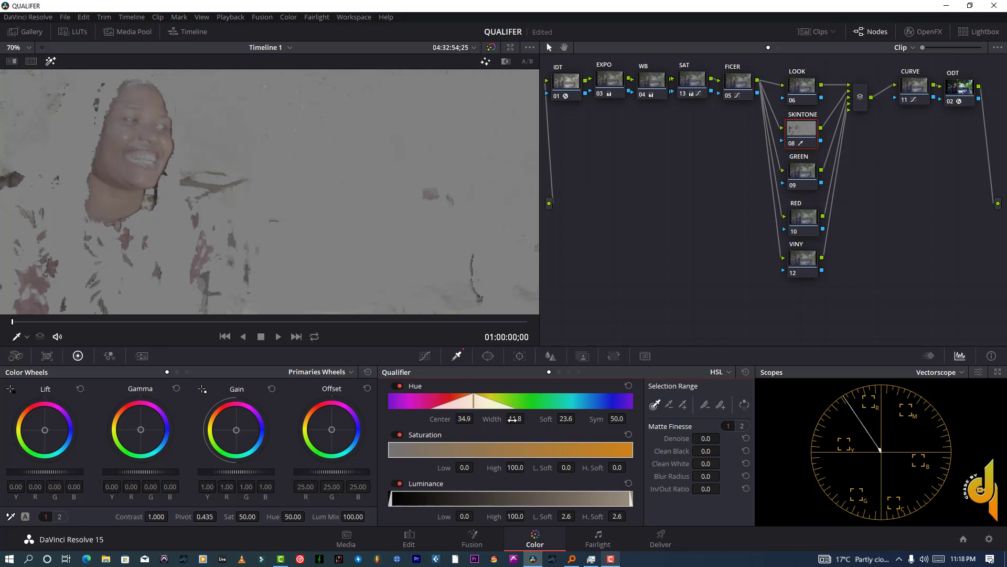
{"action": "left_click_drag", "start_coordinate": [512, 418], "coordinate": [527, 418]}
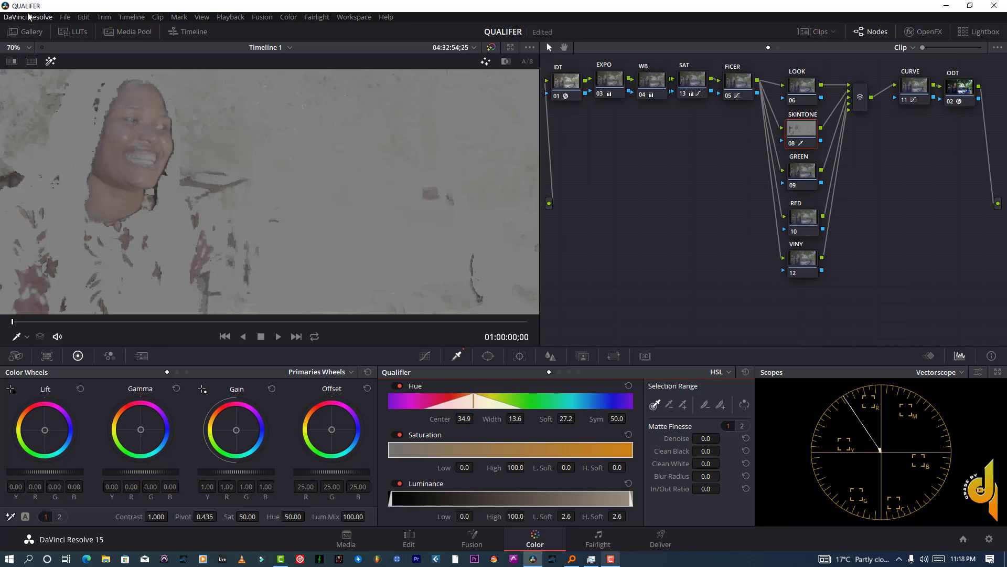
{"action": "left_click", "coordinate": [65, 17]}
{"action": "left_click", "coordinate": [92, 71]}
- Refine the matte with Denoise at 25.3, Blur Radius at 15.5 and In/Out Ratio at -3.0, saving the project along the way
{"action": "left_click_drag", "start_coordinate": [704, 444], "coordinate": [723, 438]}
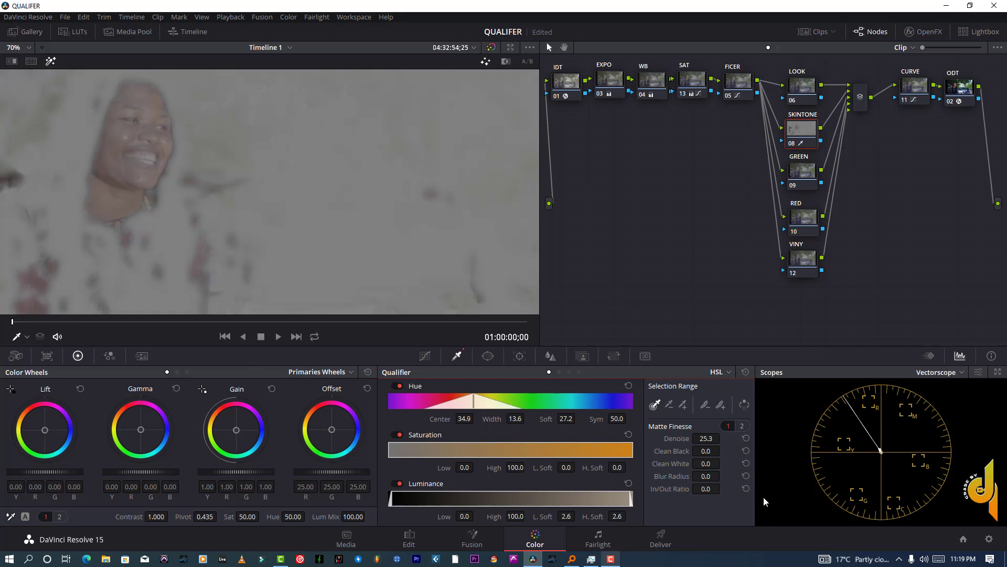
{"action": "left_click_drag", "start_coordinate": [693, 473], "coordinate": [723, 475]}
{"action": "left_click_drag", "start_coordinate": [723, 475], "coordinate": [723, 475]}
{"action": "left_click_drag", "start_coordinate": [723, 476], "coordinate": [723, 476]}
{"action": "left_click", "coordinate": [65, 16]}
{"action": "left_click", "coordinate": [76, 74]}
{"action": "left_click_drag", "start_coordinate": [720, 486], "coordinate": [724, 487]}
- Turn off the highlight to return to the normal image and save the project
{"action": "left_click", "coordinate": [51, 62]}
{"action": "scroll", "coordinate": [46, 74], "scroll_direction": "down", "scroll_amount": 4}
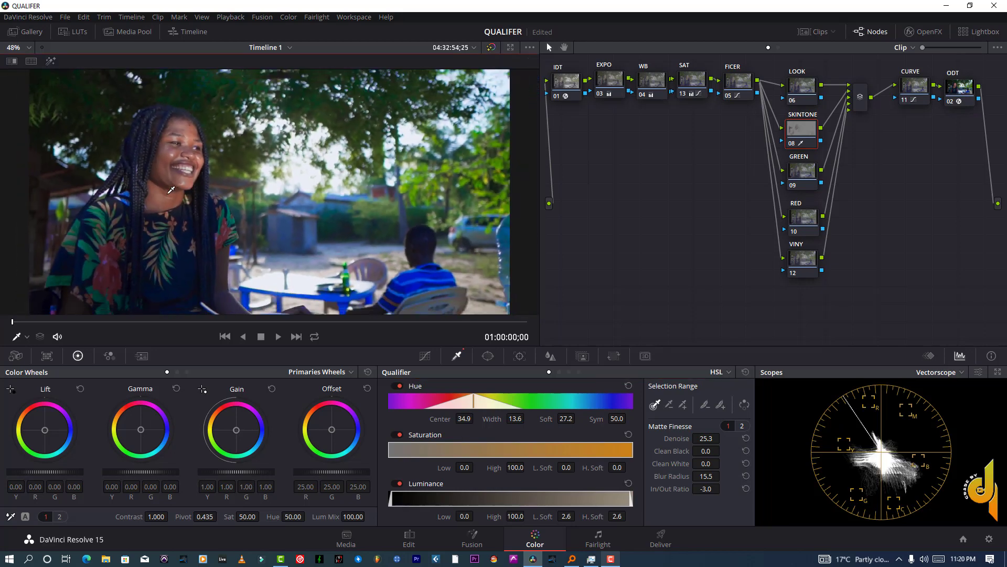
{"action": "left_click", "coordinate": [65, 17]}
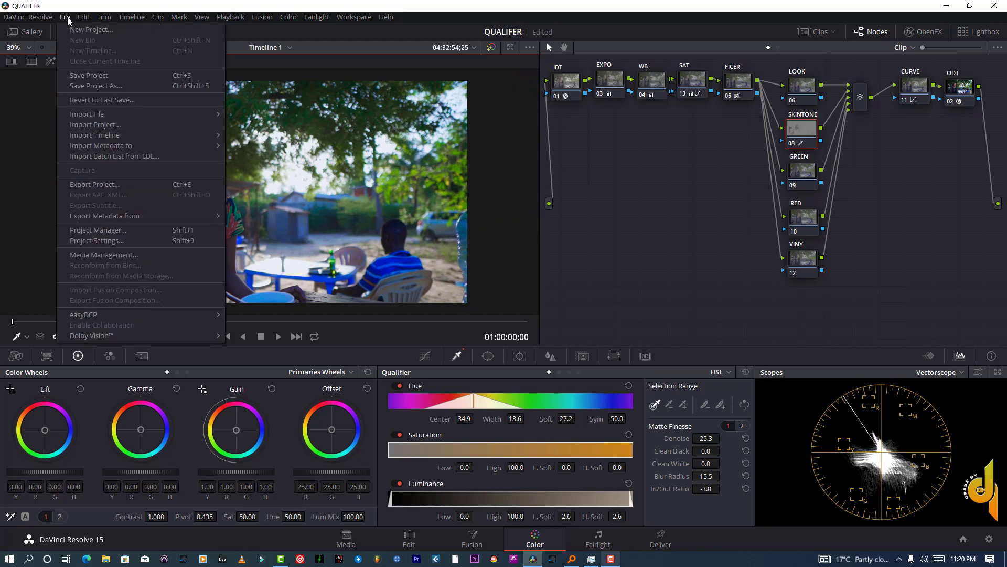
{"action": "left_click", "coordinate": [82, 75]}
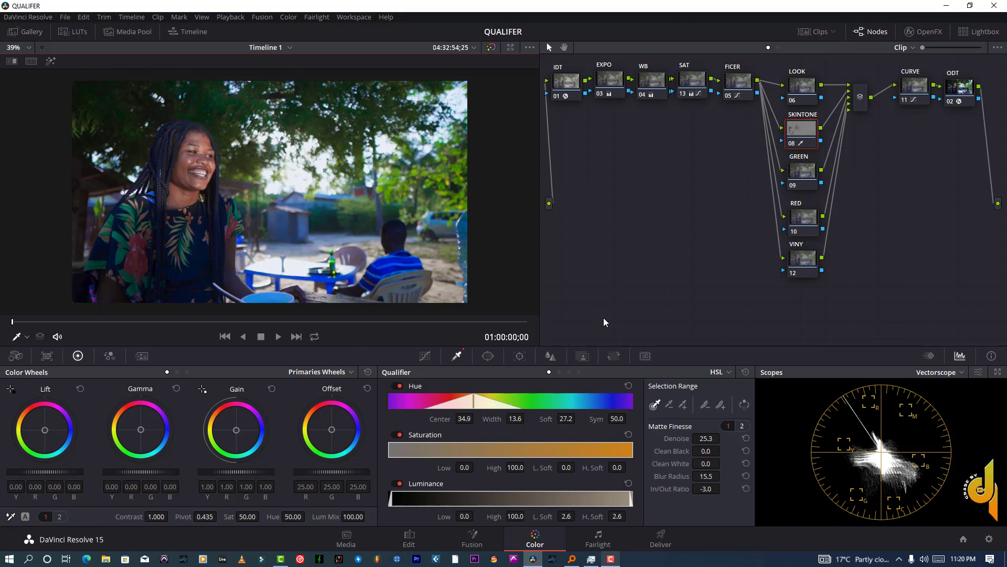
- Set the SKINTONE node's Key Output Gain to 0.500 and save the project
{"action": "left_click", "coordinate": [584, 355]}
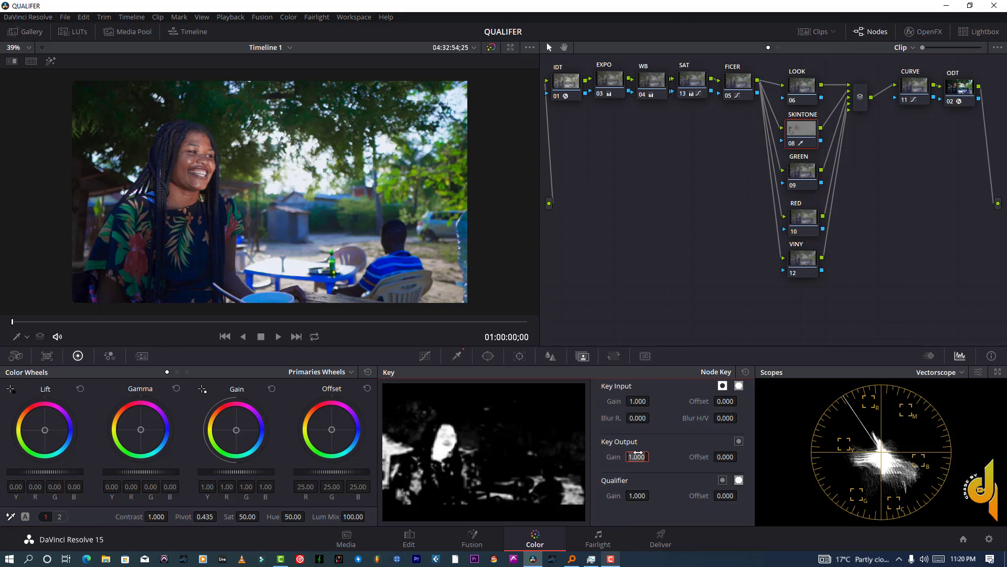
{"action": "type", "text": "0.500"}
{"action": "key", "text": "Return"}
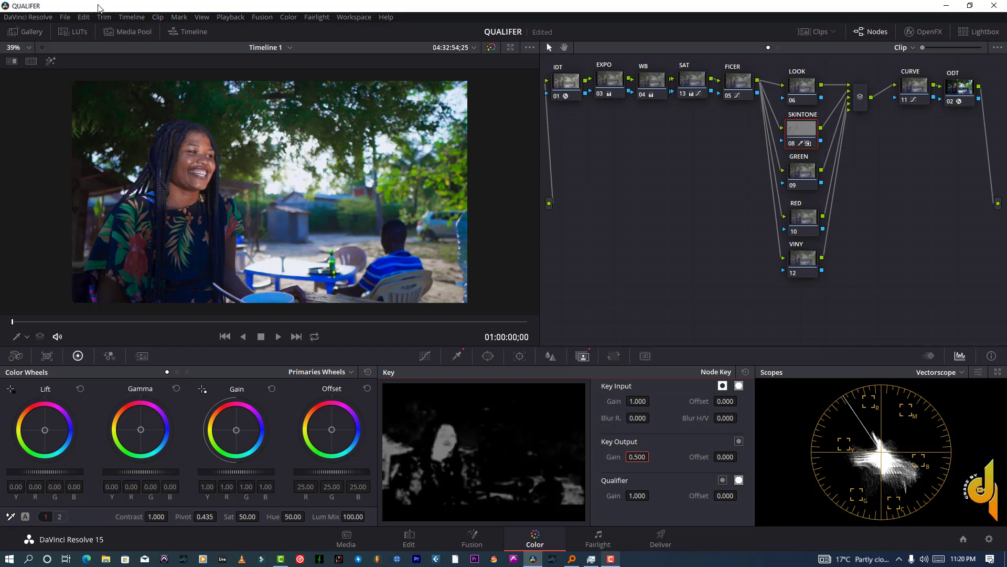
{"action": "left_click", "coordinate": [65, 17]}
{"action": "left_click", "coordinate": [85, 78]}
- Save the project
{"action": "scroll", "coordinate": [186, 253], "scroll_direction": "up", "scroll_amount": 3}
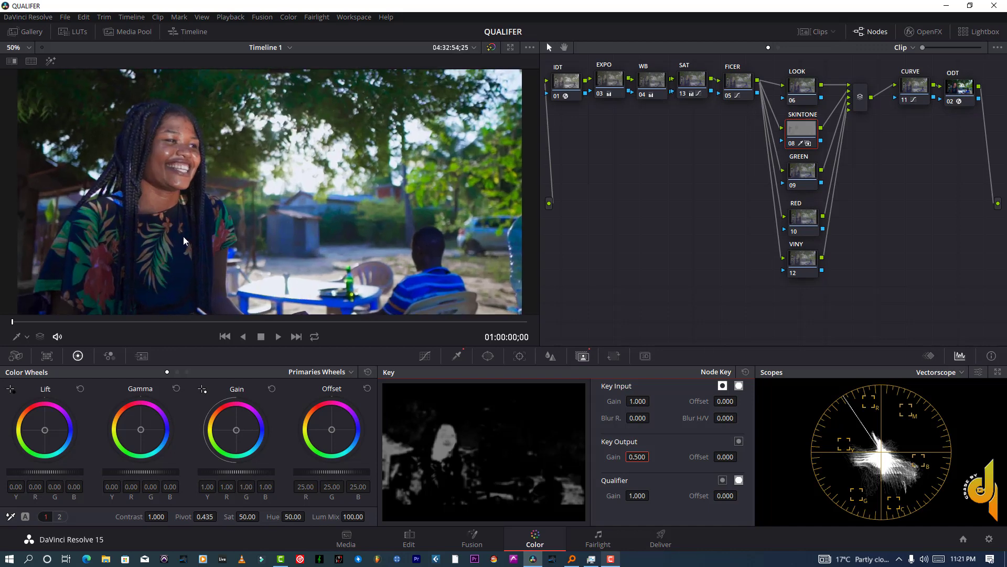
{"action": "scroll", "coordinate": [184, 226], "scroll_direction": "down", "scroll_amount": 1}
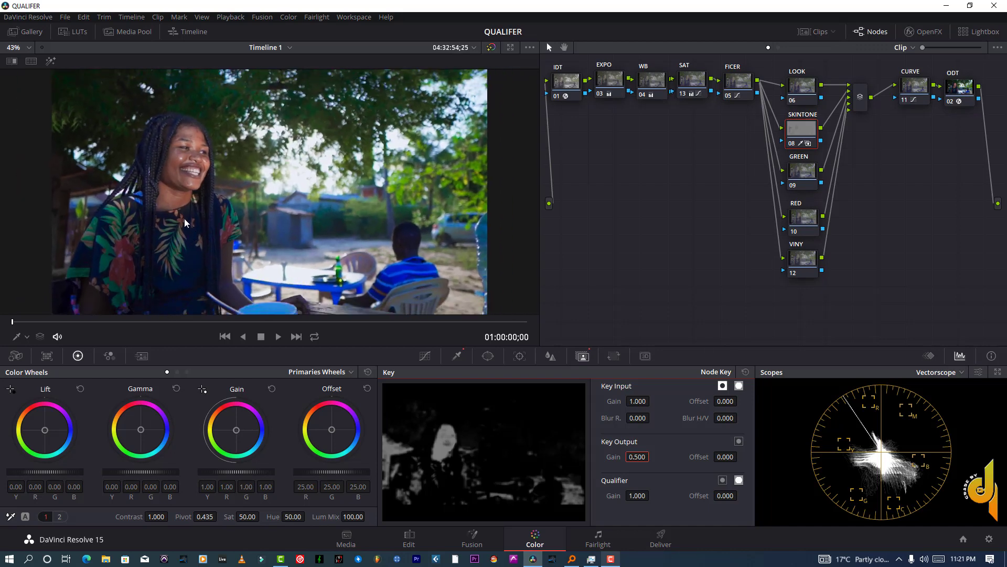
{"action": "scroll", "coordinate": [184, 218], "scroll_direction": "up", "scroll_amount": 1}
{"action": "left_click", "coordinate": [65, 16]}
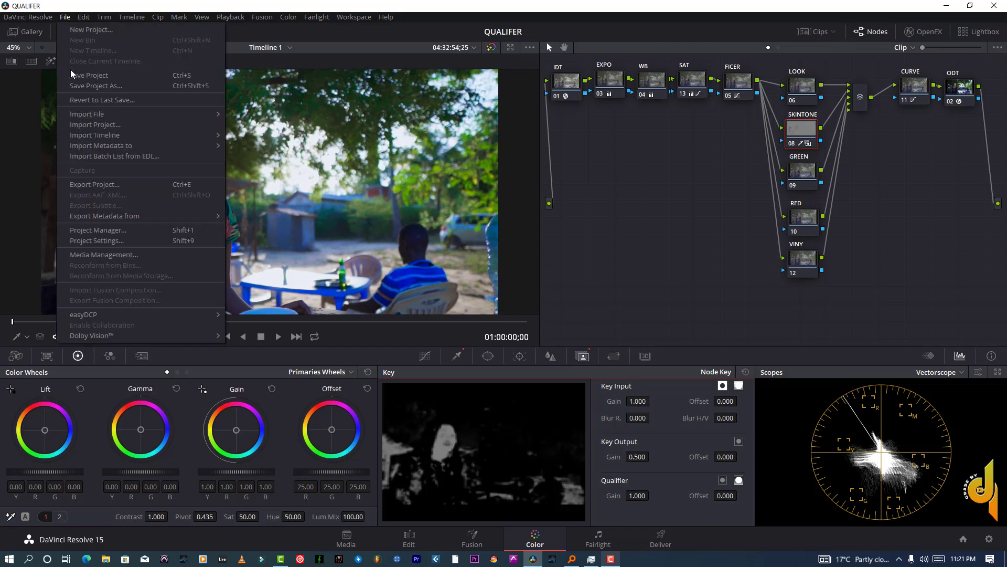
{"action": "left_click", "coordinate": [74, 70]}
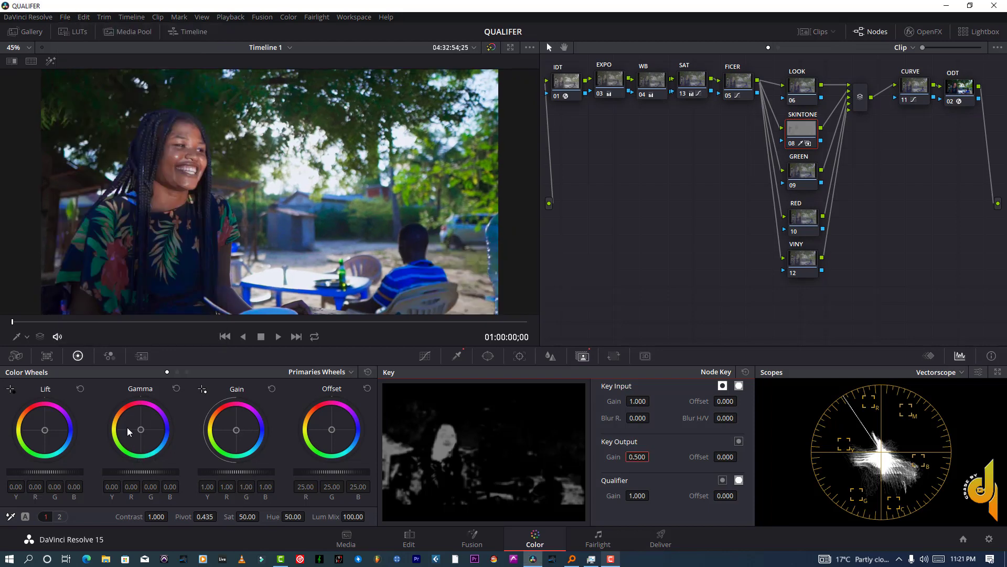
- Push the SKINTONE node's Gamma strongly toward red, to 0.25 red, -0.03 green and -0.14 blue
{"action": "left_click_drag", "start_coordinate": [142, 429], "coordinate": [131, 410]}
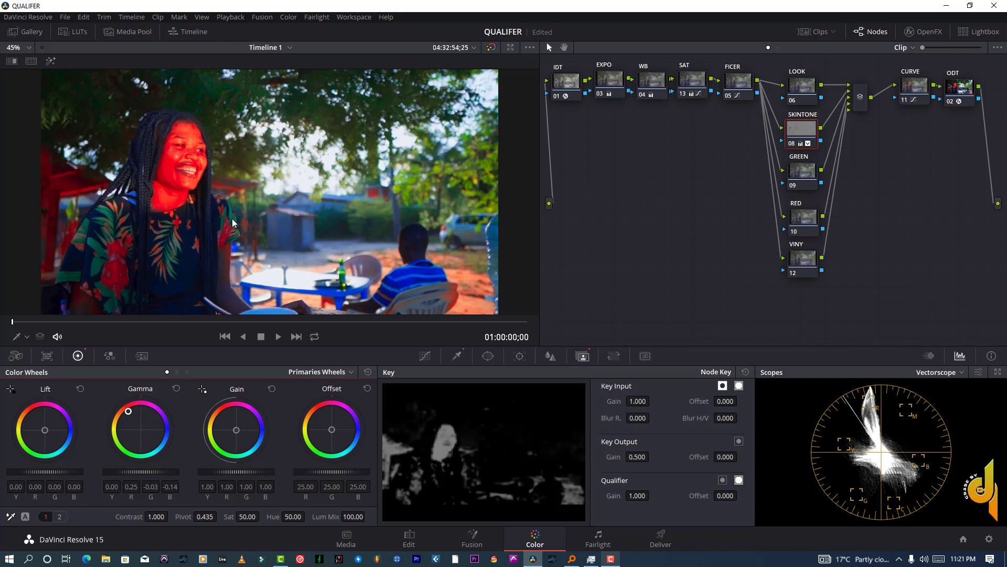
{"action": "scroll", "coordinate": [347, 205], "scroll_direction": "up", "scroll_amount": 3}
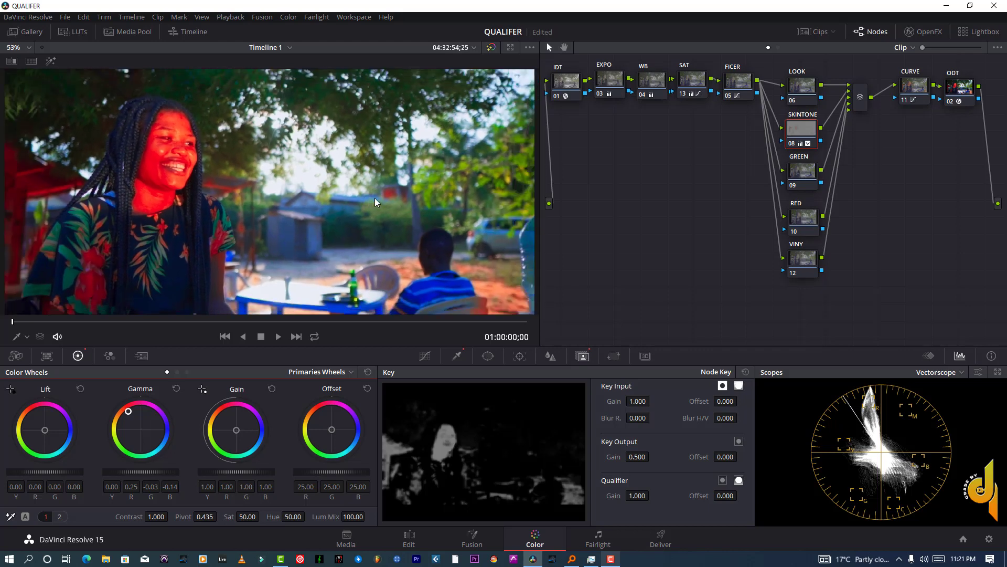
{"action": "scroll", "coordinate": [375, 198], "scroll_direction": "down", "scroll_amount": 2}
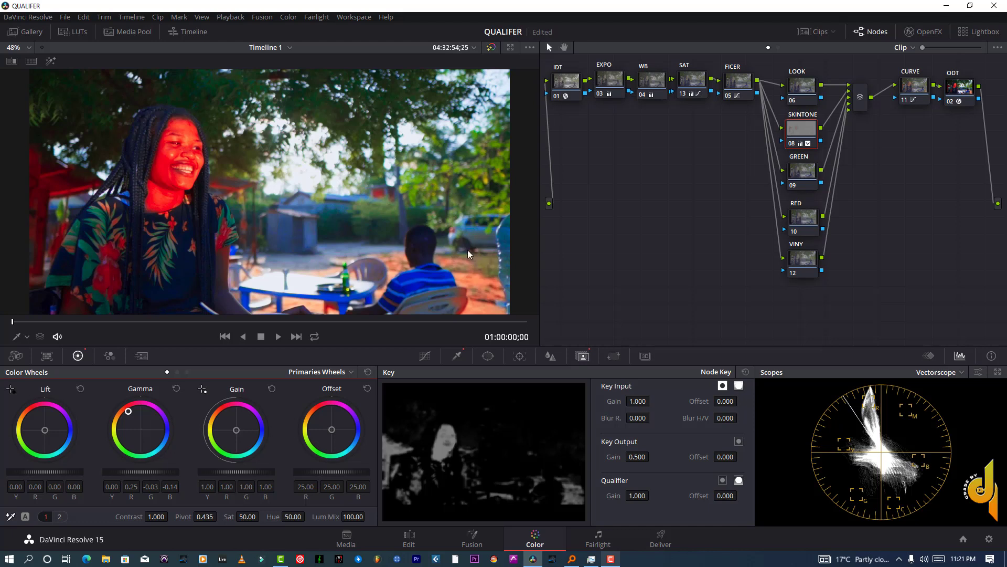
- Examine the woman, the chairs, the ground and the background to see which areas the red push affects
{"action": "scroll", "coordinate": [410, 236], "scroll_direction": "left", "scroll_amount": 2}
{"action": "scroll", "coordinate": [409, 236], "scroll_direction": "right", "scroll_amount": 4}
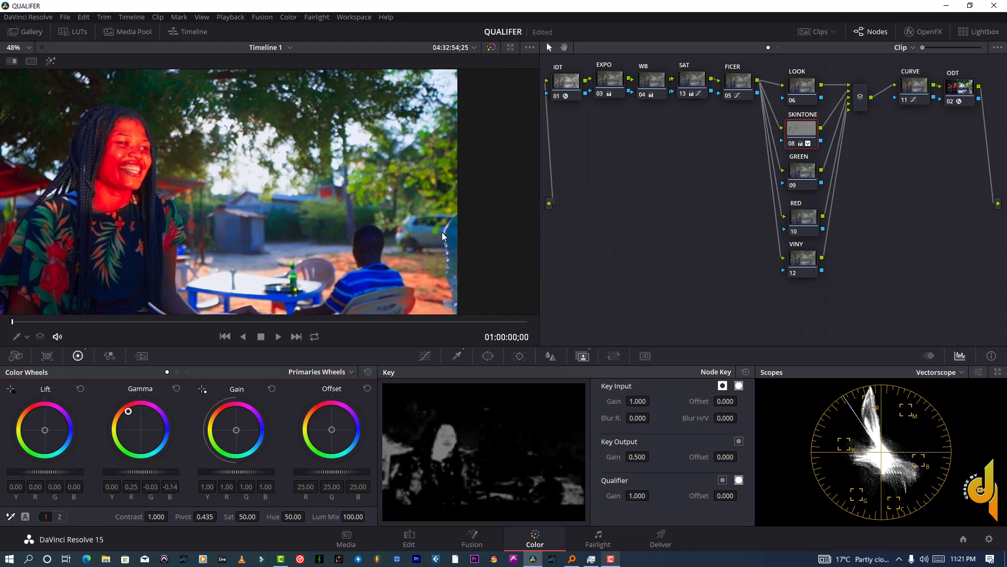
{"action": "scroll", "coordinate": [442, 235], "scroll_direction": "up", "scroll_amount": 2}
{"action": "scroll", "coordinate": [443, 233], "scroll_direction": "down", "scroll_amount": 4}
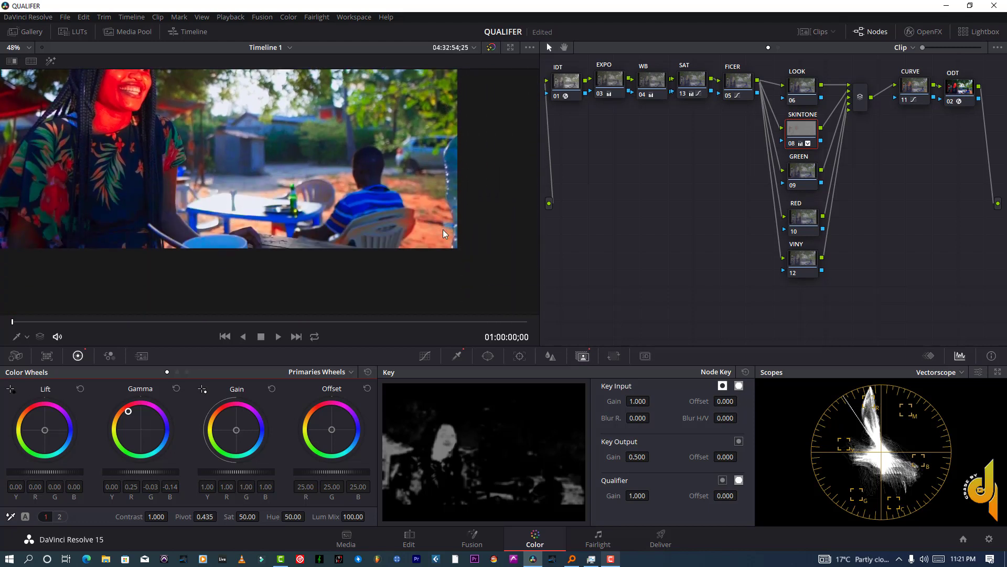
{"action": "scroll", "coordinate": [409, 239], "scroll_direction": "up", "scroll_amount": 4}
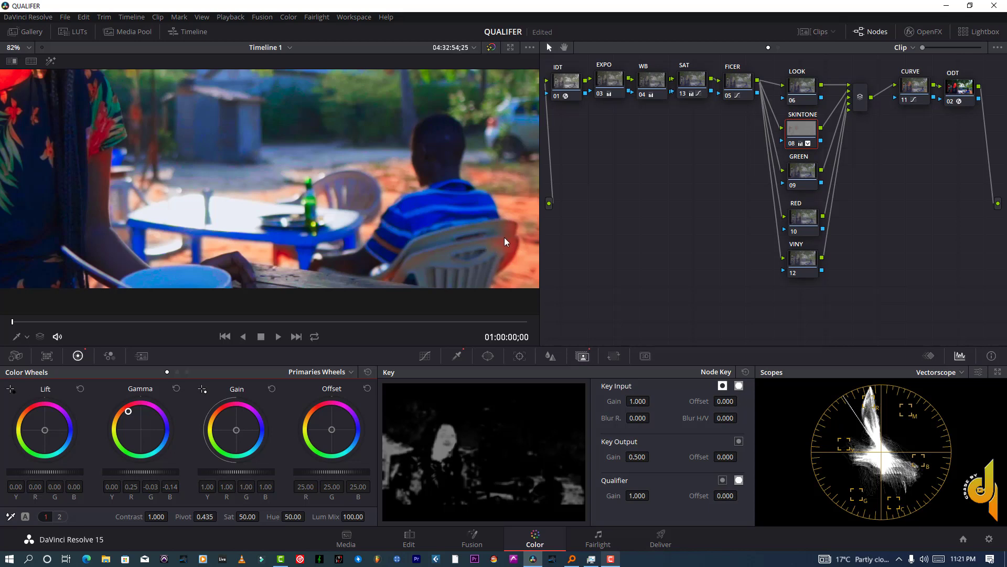
{"action": "scroll", "coordinate": [506, 239], "scroll_direction": "up", "scroll_amount": 2}
{"action": "scroll", "coordinate": [452, 243], "scroll_direction": "down", "scroll_amount": 2}
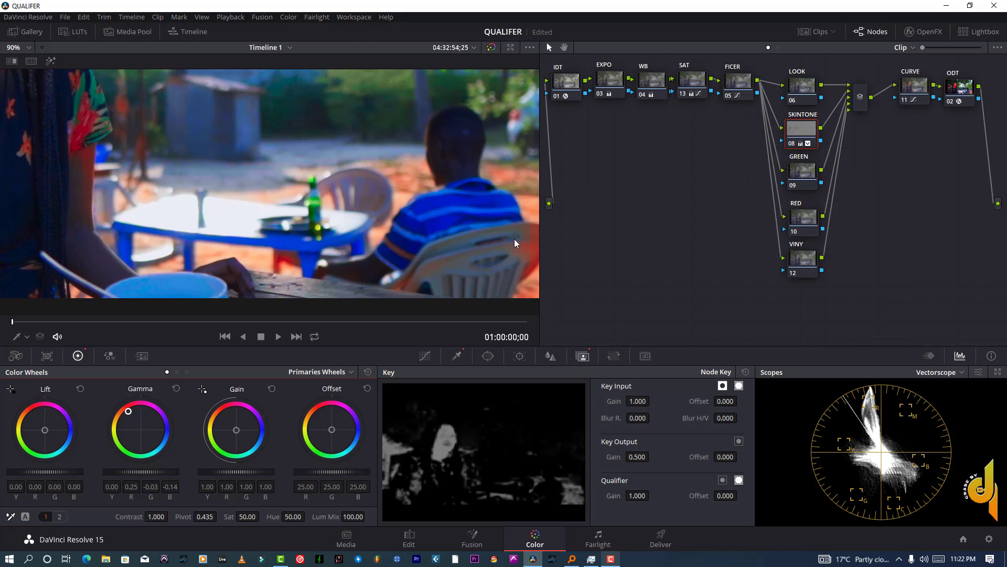
{"action": "scroll", "coordinate": [449, 210], "scroll_direction": "down", "scroll_amount": 5}
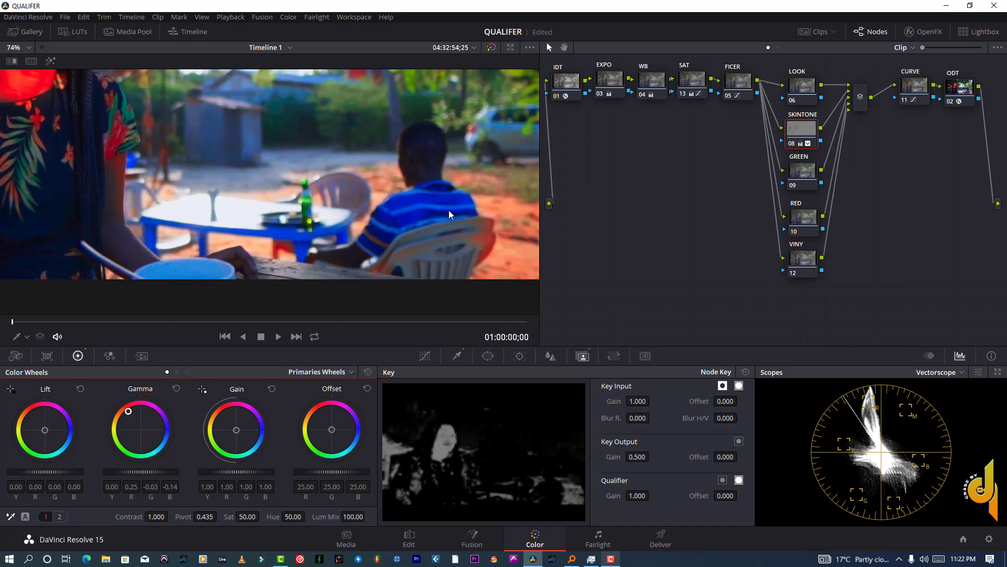
{"action": "scroll", "coordinate": [452, 220], "scroll_direction": "up", "scroll_amount": 1}
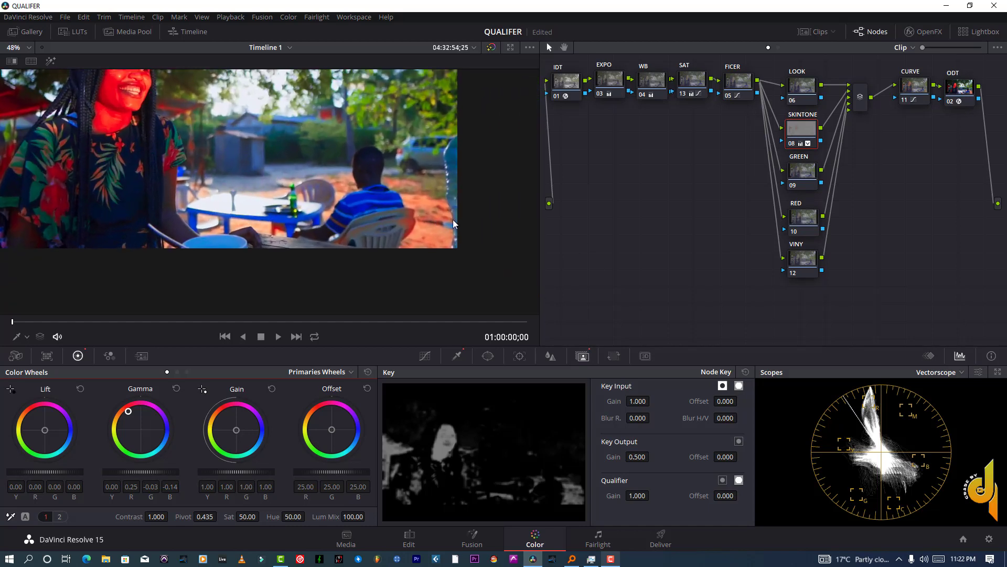
{"action": "scroll", "coordinate": [283, 209], "scroll_direction": "down", "scroll_amount": 2}
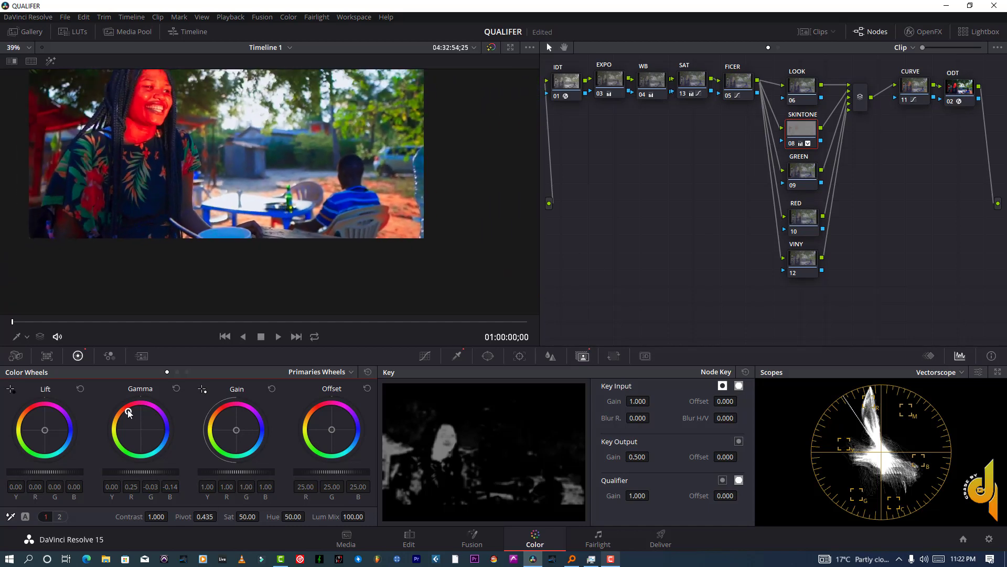
{"action": "scroll", "coordinate": [221, 152], "scroll_direction": "up", "scroll_amount": 1}
{"action": "scroll", "coordinate": [221, 163], "scroll_direction": "down", "scroll_amount": 3}
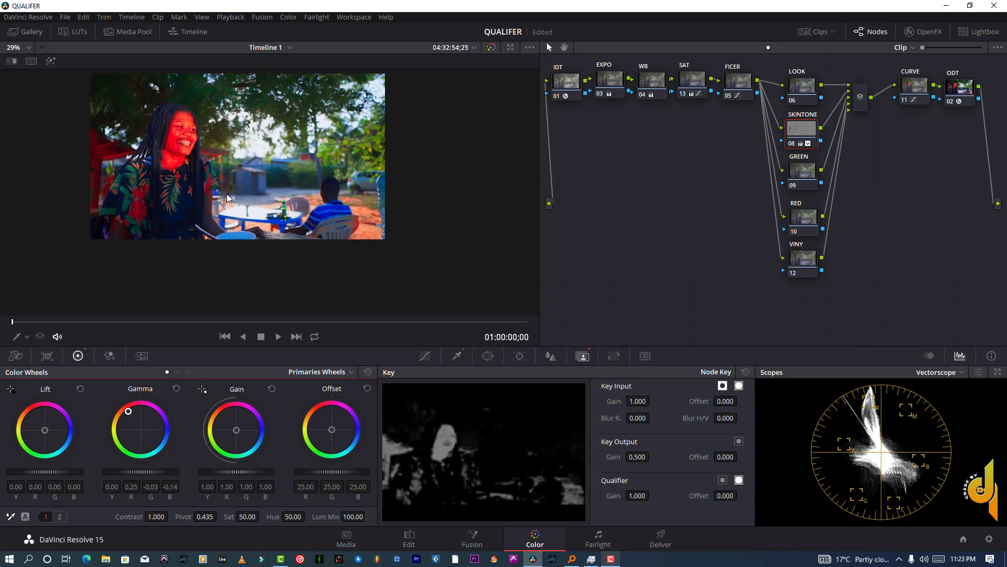
{"action": "scroll", "coordinate": [227, 194], "scroll_direction": "up", "scroll_amount": 2}
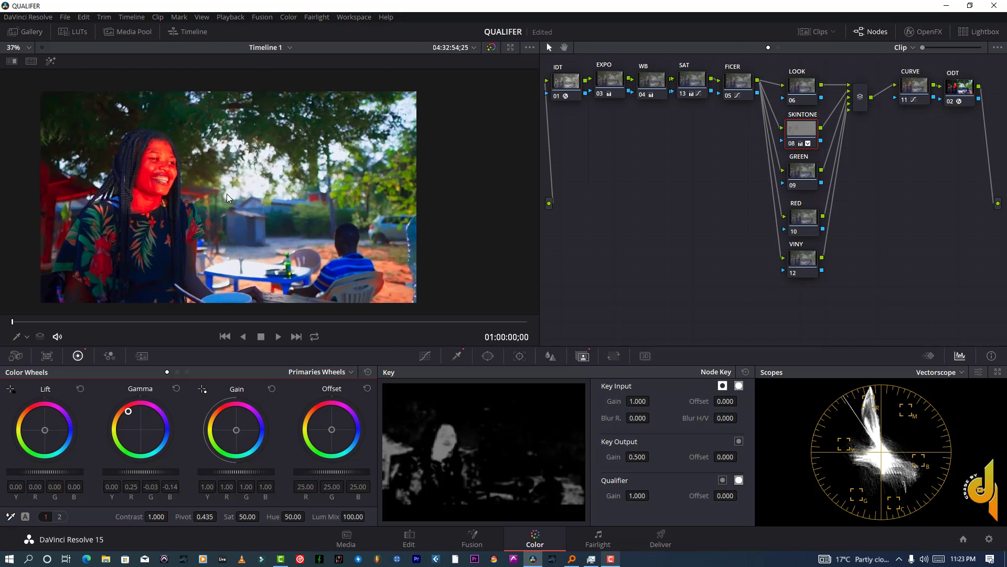
- Save the project and reset all primary wheel adjustments on the SKINTONE node
{"action": "left_click", "coordinate": [65, 17]}
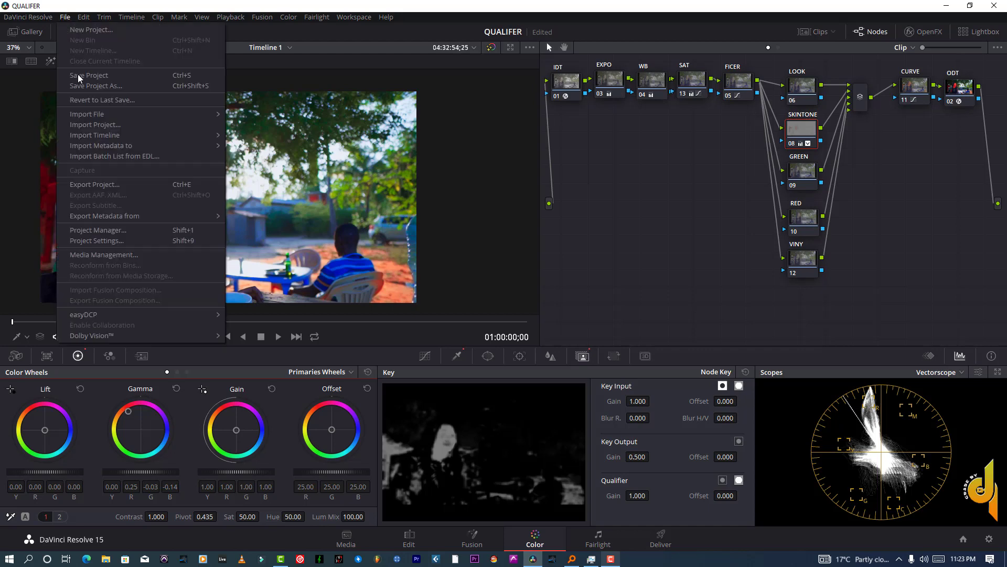
{"action": "left_click", "coordinate": [80, 77]}
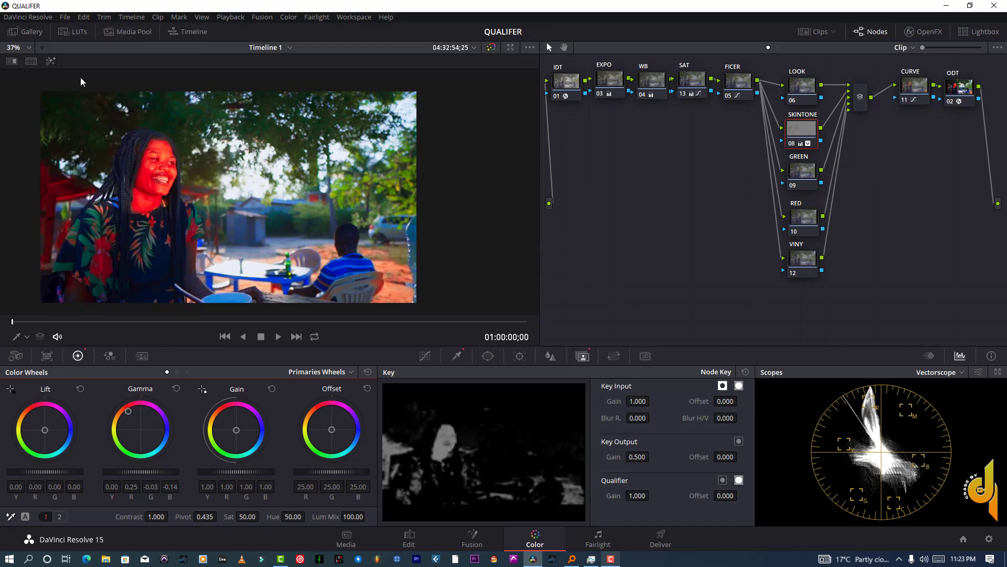
{"action": "left_click", "coordinate": [367, 373]}
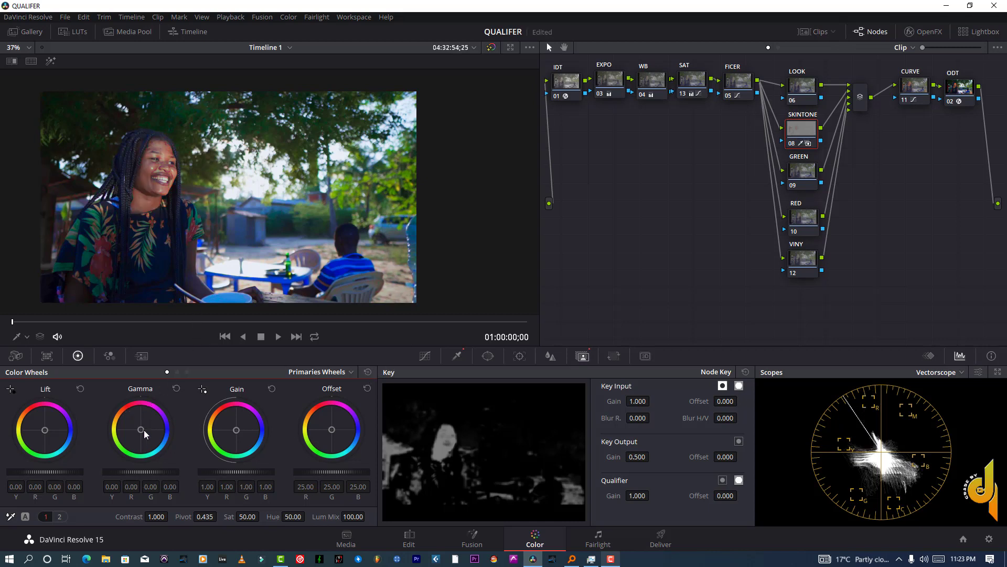
- Shift the SKINTONE node's Gamma slightly toward orange, to 0.03 red, -0.01 green and -0.04 blue, and set Contrast to 1.120
{"action": "left_click_drag", "start_coordinate": [139, 427], "coordinate": [137, 425]}
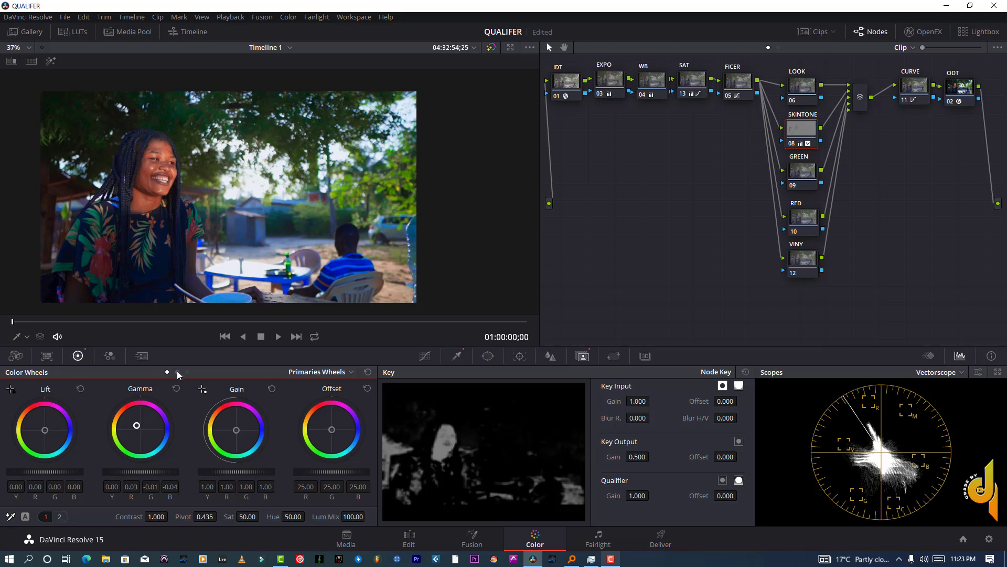
{"action": "left_click_drag", "start_coordinate": [156, 516], "coordinate": [171, 516]}
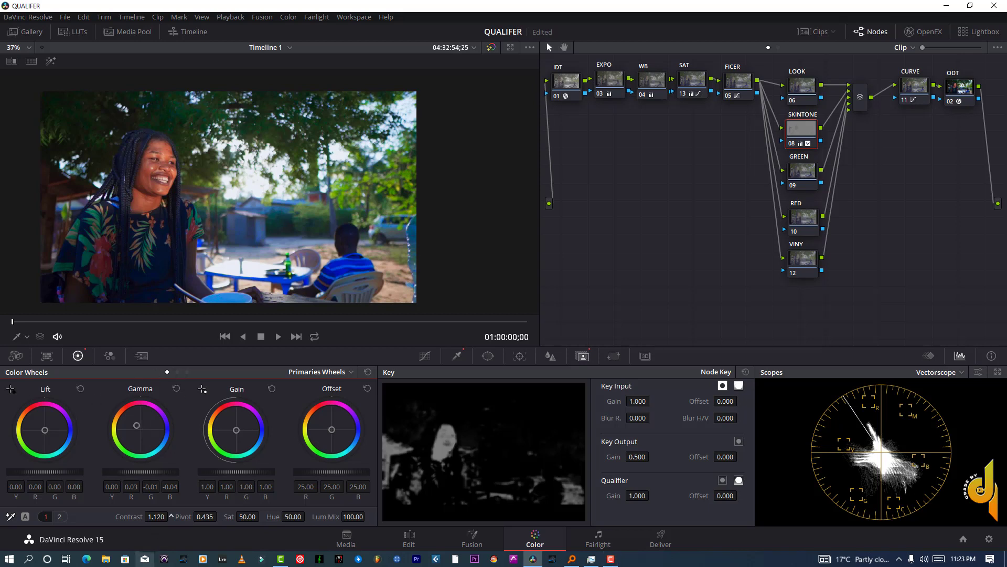
- Using the Primaries Bars, set the SKINTONE node's Lift luminance to -0.02, Gamma luminance to 0.04 and Saturation to 33.00
{"action": "left_click", "coordinate": [178, 372]}
{"action": "left_click_drag", "start_coordinate": [11, 431], "coordinate": [14, 430]}
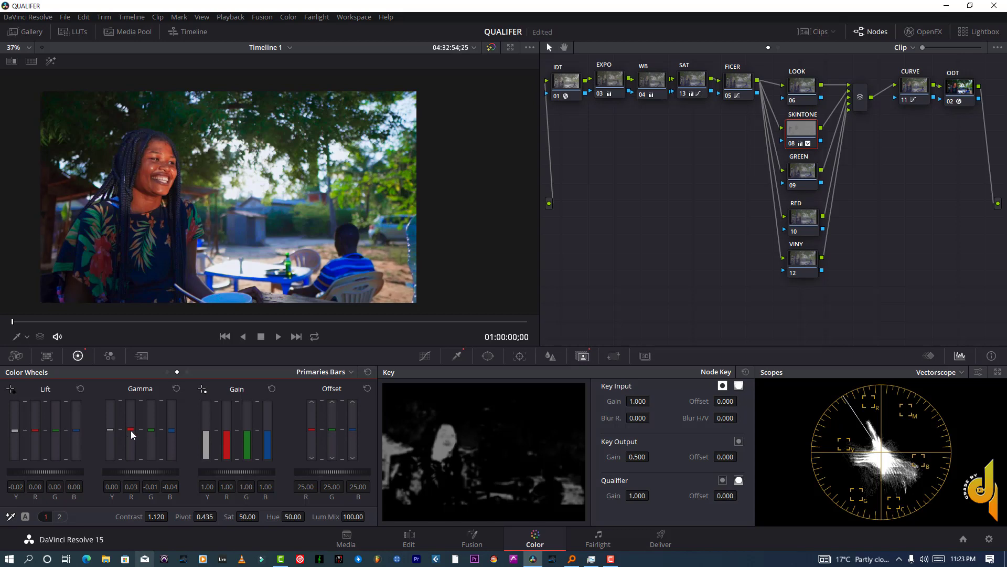
{"action": "left_click_drag", "start_coordinate": [110, 429], "coordinate": [110, 428]}
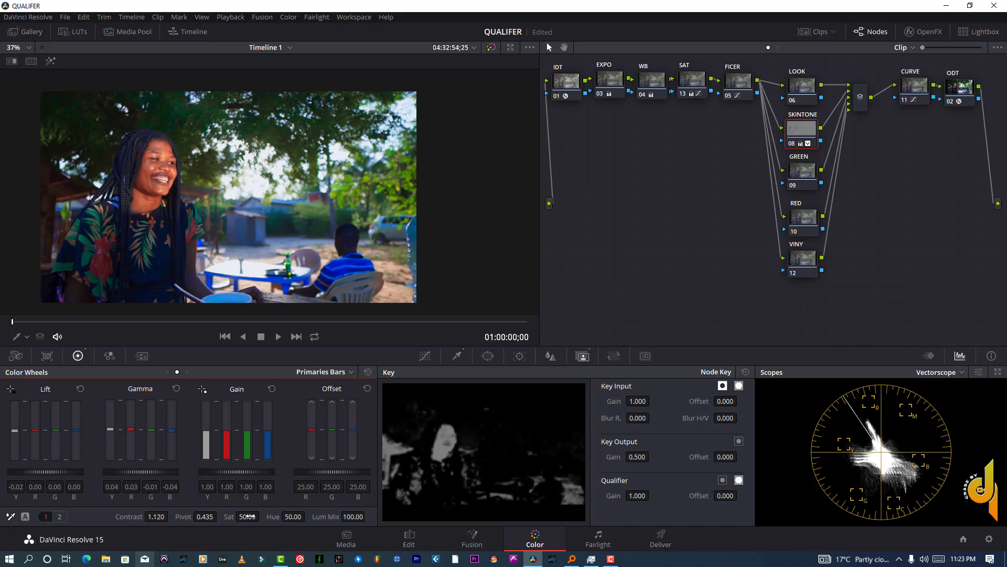
{"action": "left_click_drag", "start_coordinate": [248, 517], "coordinate": [262, 517]}
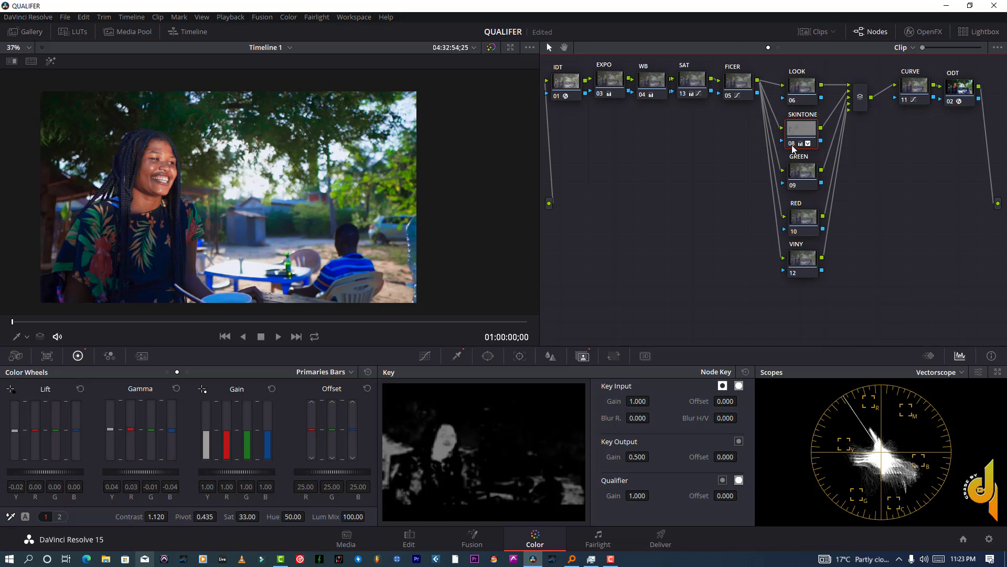
- Disable and re-enable the SKINTONE node to compare the skin before and after the grade
{"action": "left_click", "coordinate": [792, 145]}
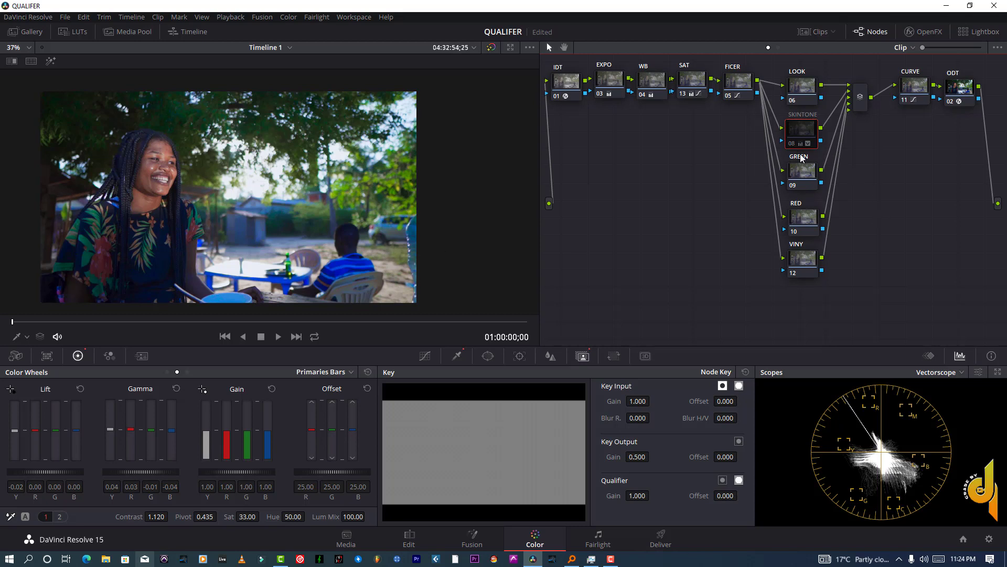
{"action": "scroll", "coordinate": [353, 228], "scroll_direction": "up", "scroll_amount": 2}
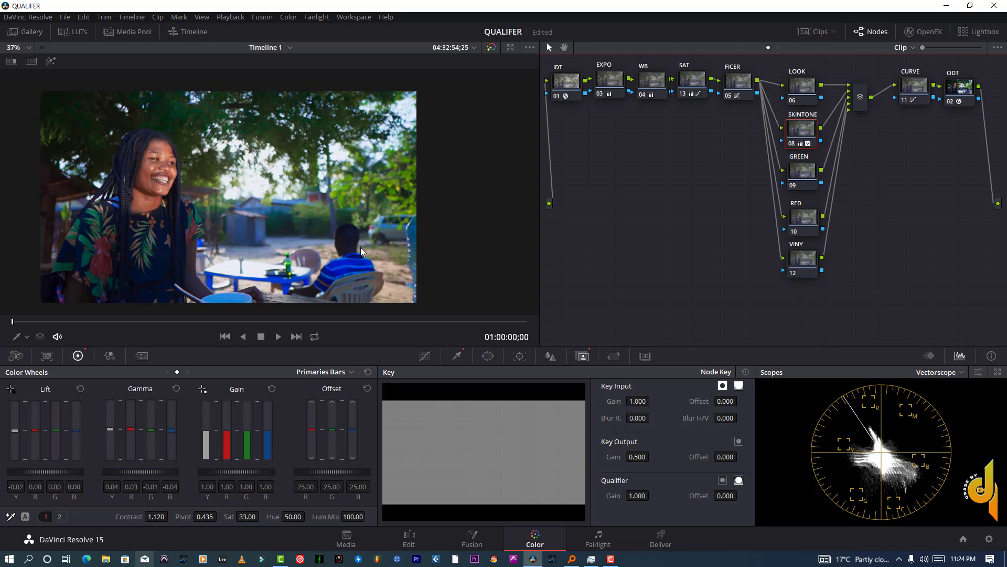
{"action": "key", "text": "ctrl+d"}
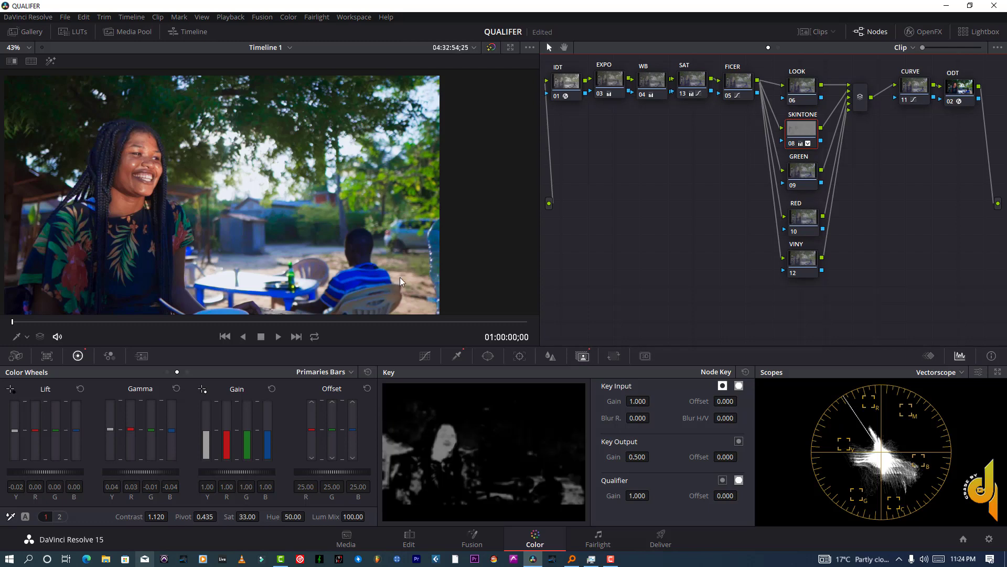
{"action": "scroll", "coordinate": [326, 229], "scroll_direction": "down", "scroll_amount": 2}
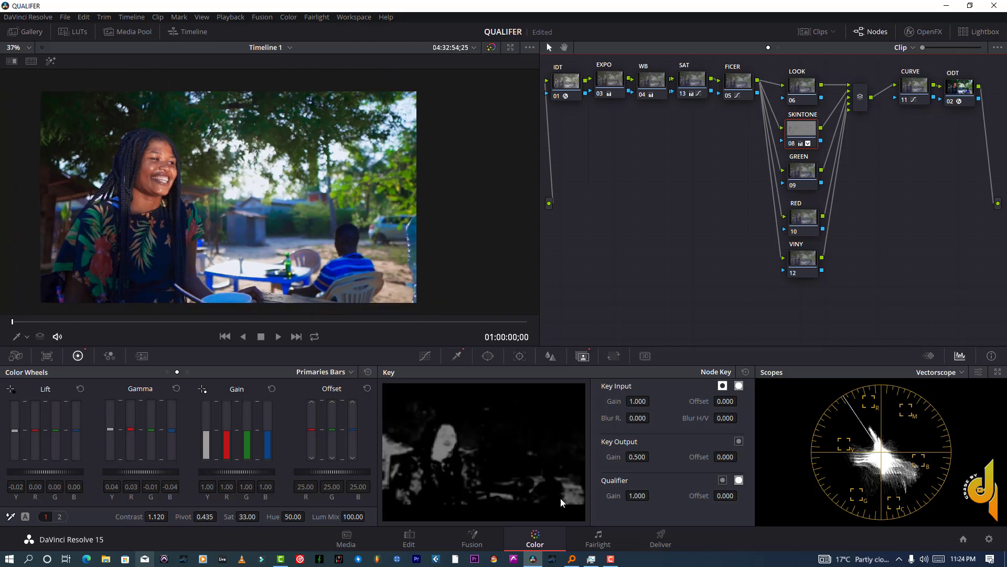
- Lower the SKINTONE node's Gamma luminance to 0.03 and check the whole frame
{"action": "left_click", "coordinate": [611, 559]}
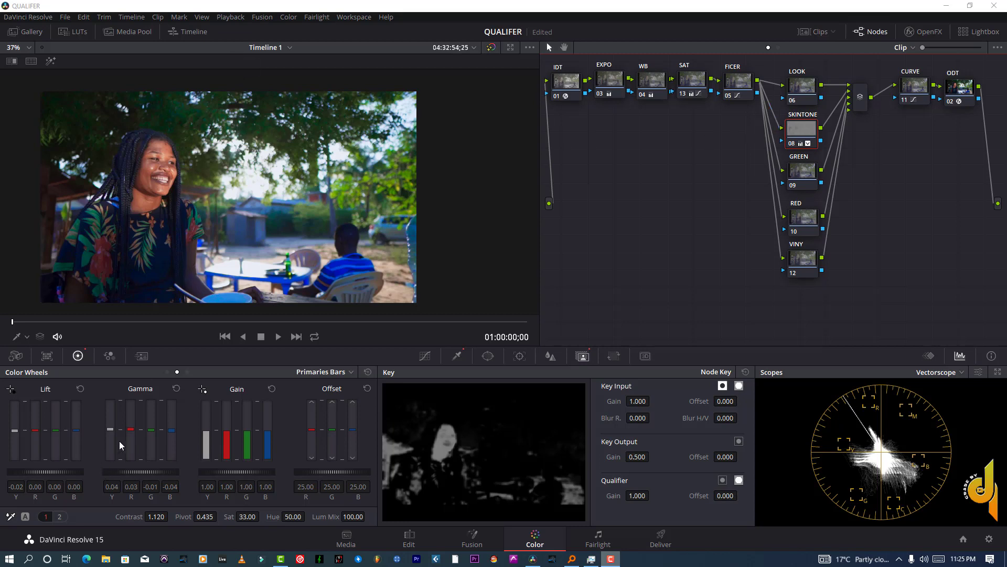
{"action": "left_click_drag", "start_coordinate": [111, 427], "coordinate": [111, 429]}
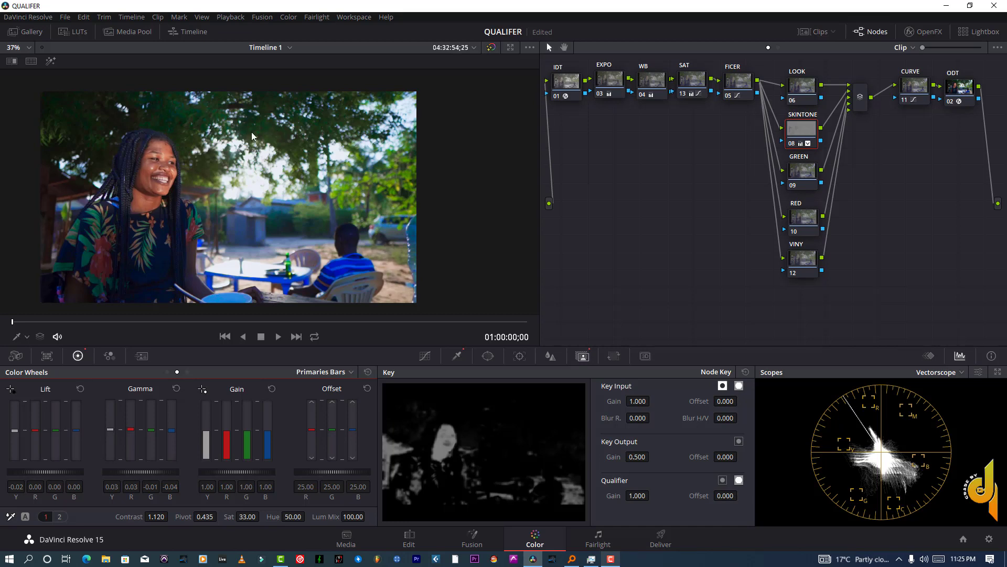
{"action": "scroll", "coordinate": [225, 167], "scroll_direction": "down", "scroll_amount": 3}
{"action": "scroll", "coordinate": [224, 167], "scroll_direction": "up", "scroll_amount": 3}
- On the GREEN node, sample the green tree foliage beside the car with the HSL Qualifier
{"action": "left_click", "coordinate": [797, 174]}
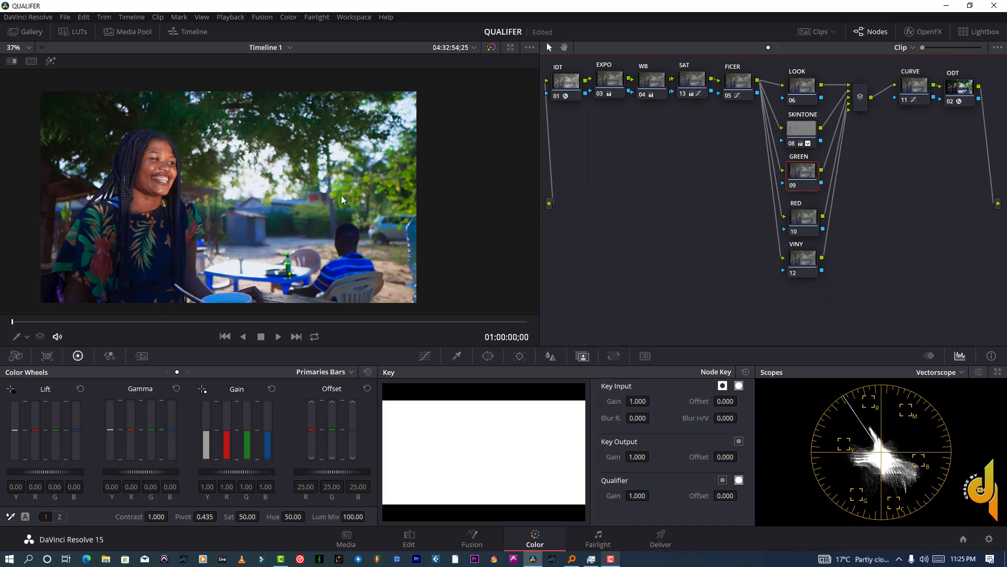
{"action": "left_click", "coordinate": [457, 356]}
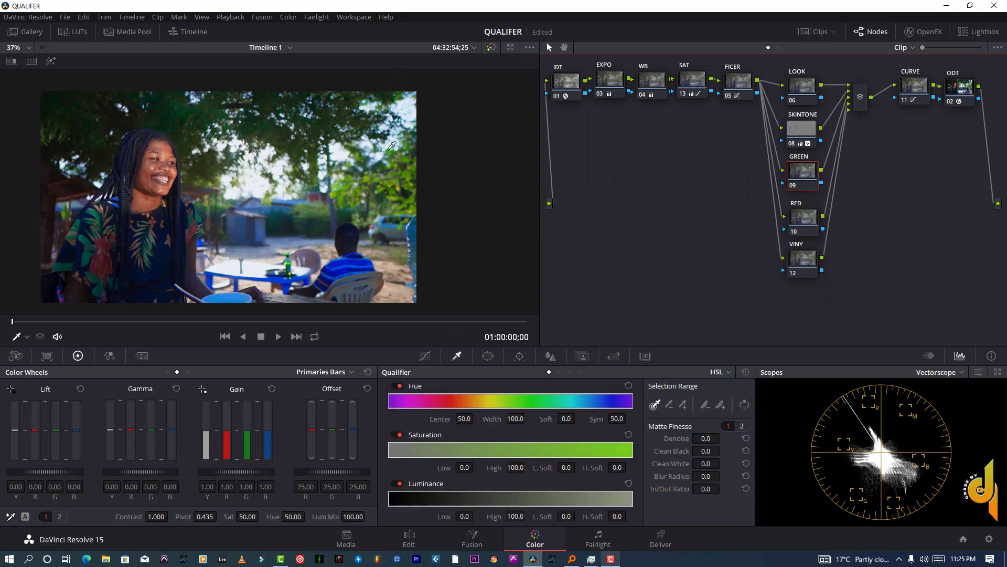
{"action": "left_click", "coordinate": [370, 175]}
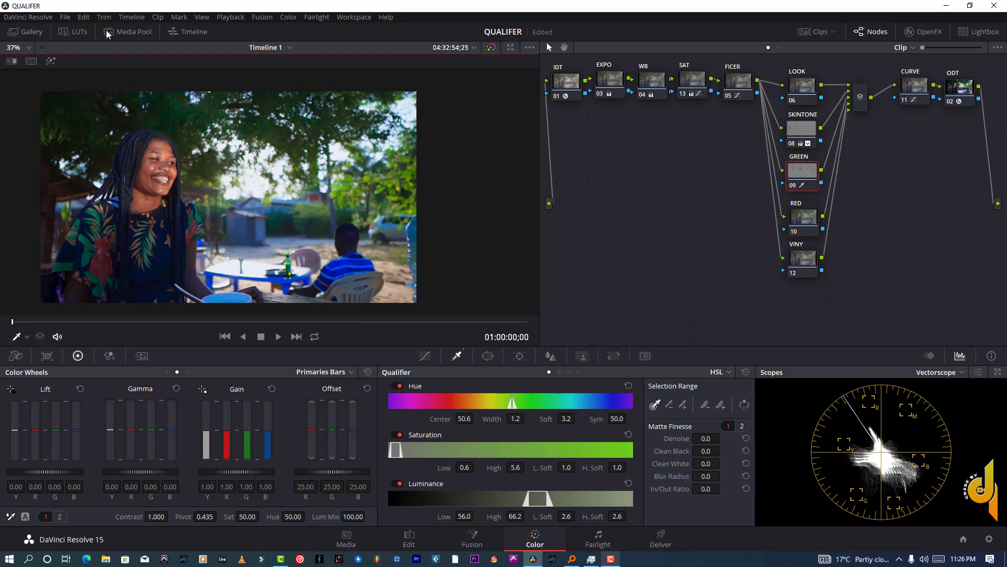
- Highlight the GREEN node's selection in the viewer and extend the qualifier's Saturation High to 100.0
{"action": "left_click", "coordinate": [54, 59]}
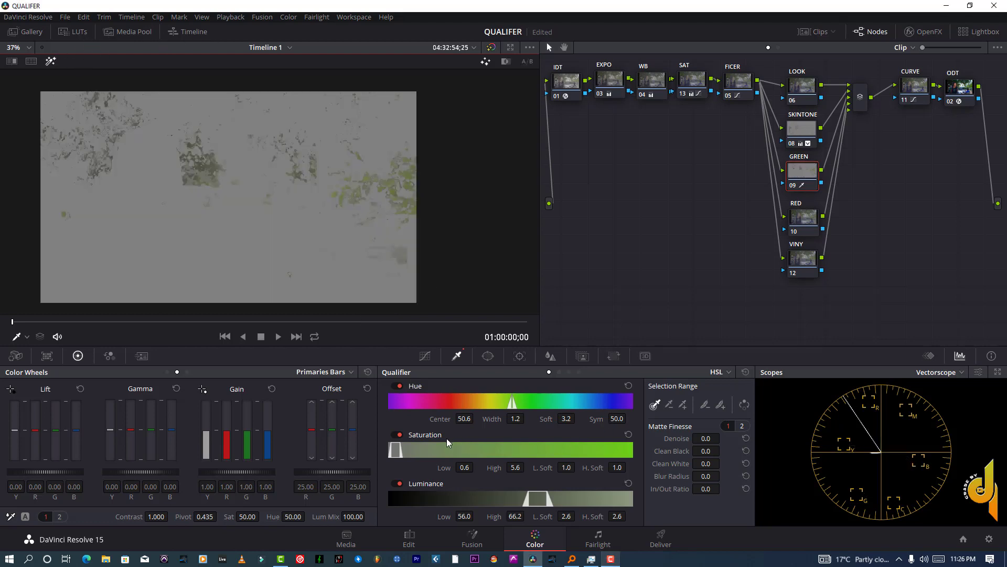
{"action": "left_click_drag", "start_coordinate": [404, 450], "coordinate": [633, 450]}
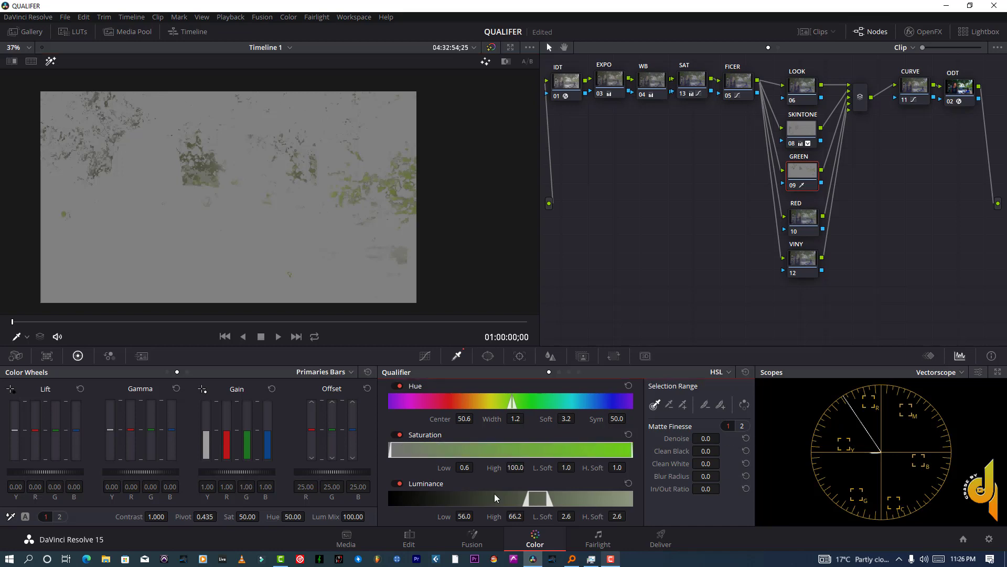
- Extend the GREEN qualifier's Luminance range to 0.0–100.0, widen its Hue softness to 65.1, and save the project
{"action": "left_click_drag", "start_coordinate": [527, 502], "coordinate": [389, 503]}
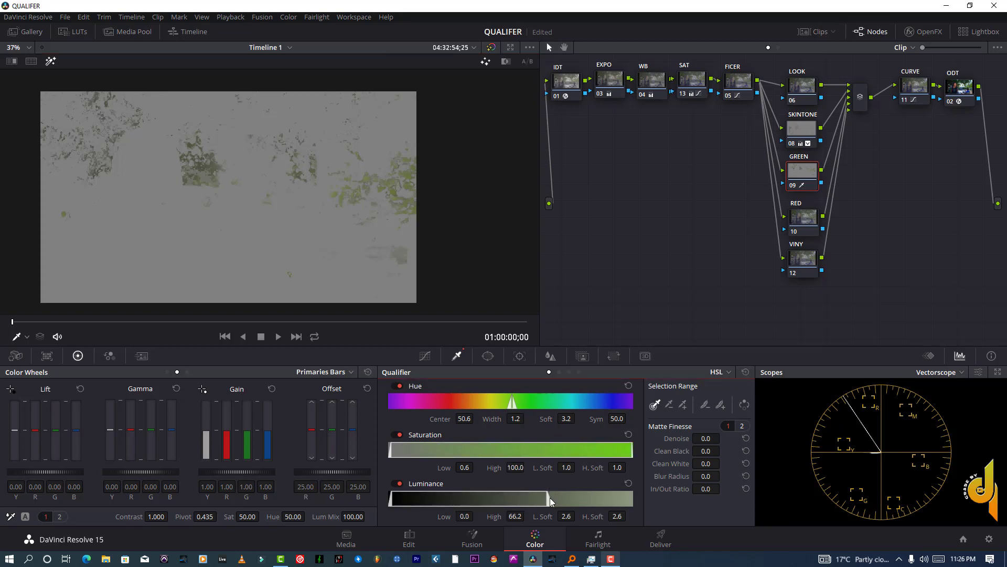
{"action": "left_click_drag", "start_coordinate": [549, 498], "coordinate": [632, 498]}
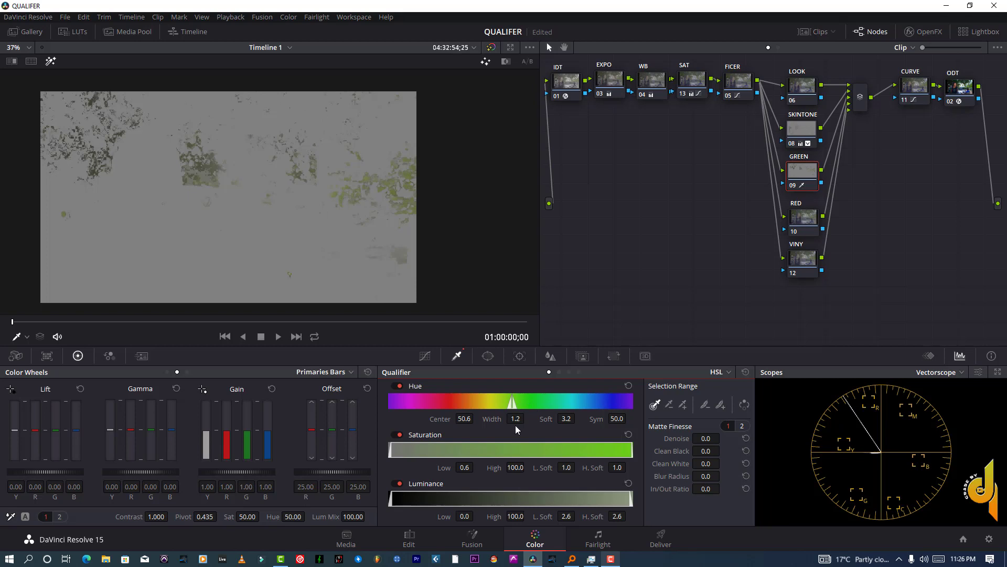
{"action": "left_click_drag", "start_coordinate": [567, 419], "coordinate": [578, 418]}
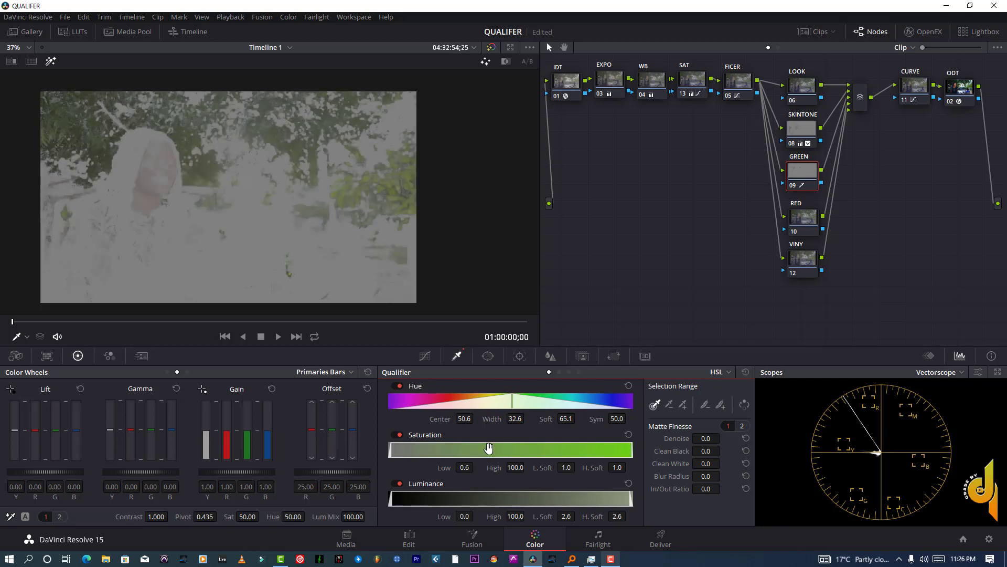
{"action": "left_click", "coordinate": [68, 18]}
{"action": "left_click", "coordinate": [82, 76]}
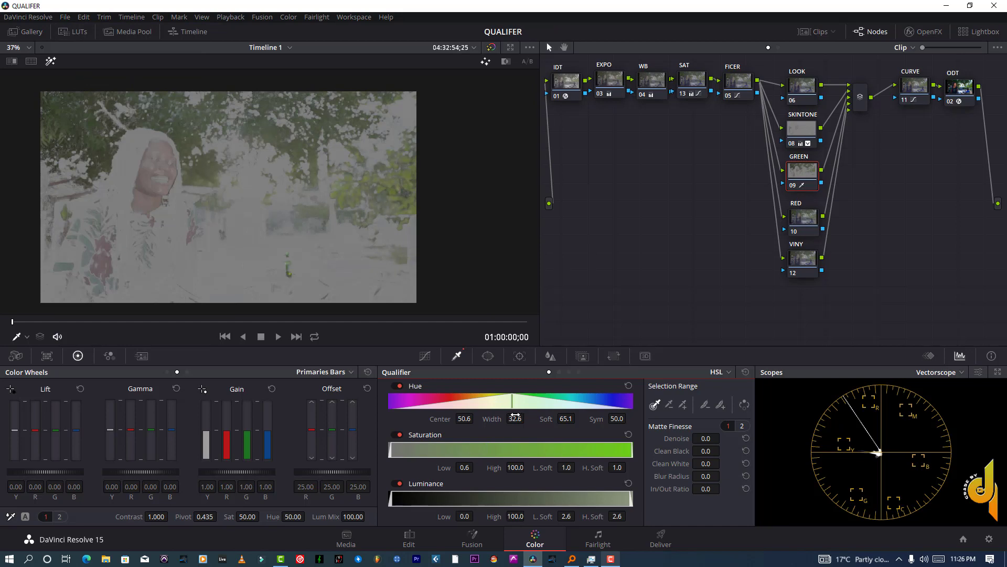
- Narrow the GREEN qualifier's Hue Width to 11.2 so the selection keeps mainly the foliage
{"action": "left_click_drag", "start_coordinate": [517, 417], "coordinate": [497, 417]}
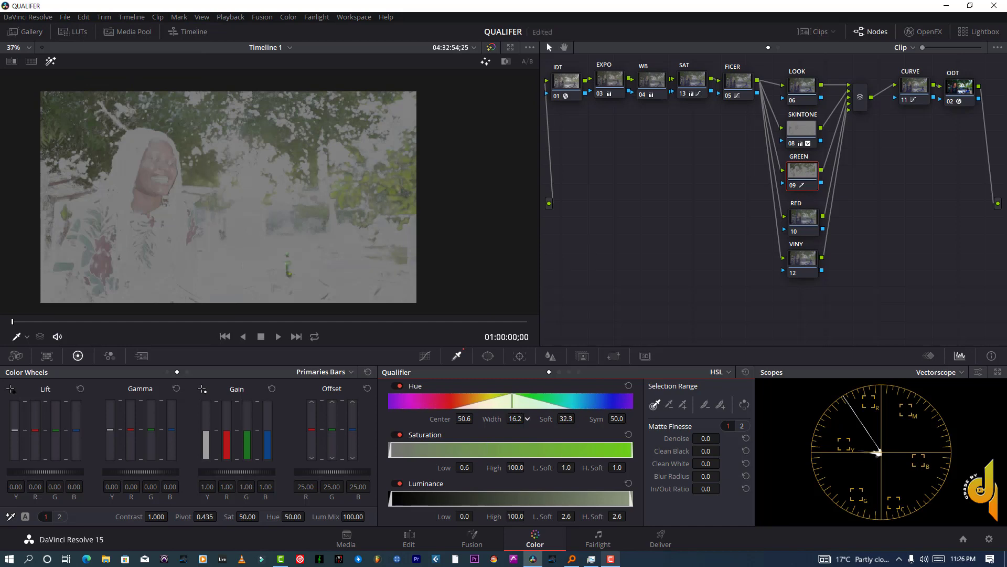
{"action": "left_click", "coordinate": [611, 559]}
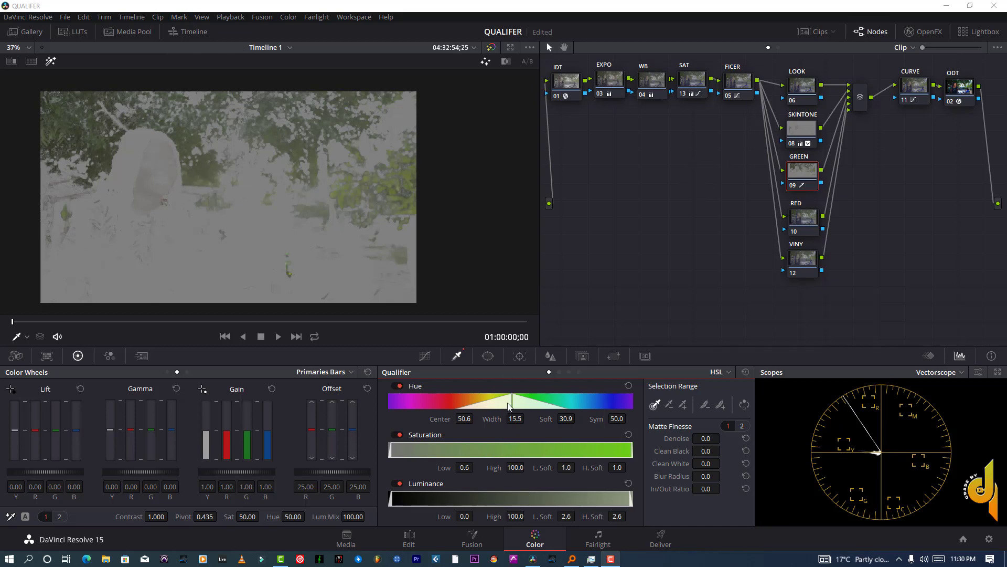
{"action": "left_click_drag", "start_coordinate": [515, 419], "coordinate": [494, 419]}
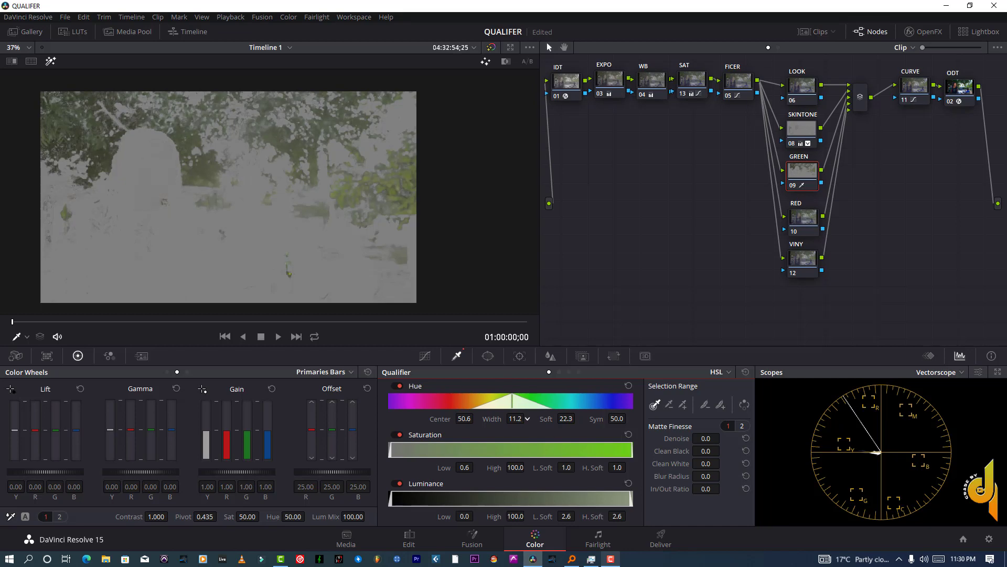
- Disable and re-enable the GREEN node to compare the isolated foliage with the full image
{"action": "left_click", "coordinate": [793, 189]}
{"action": "key", "text": "shift+h"}
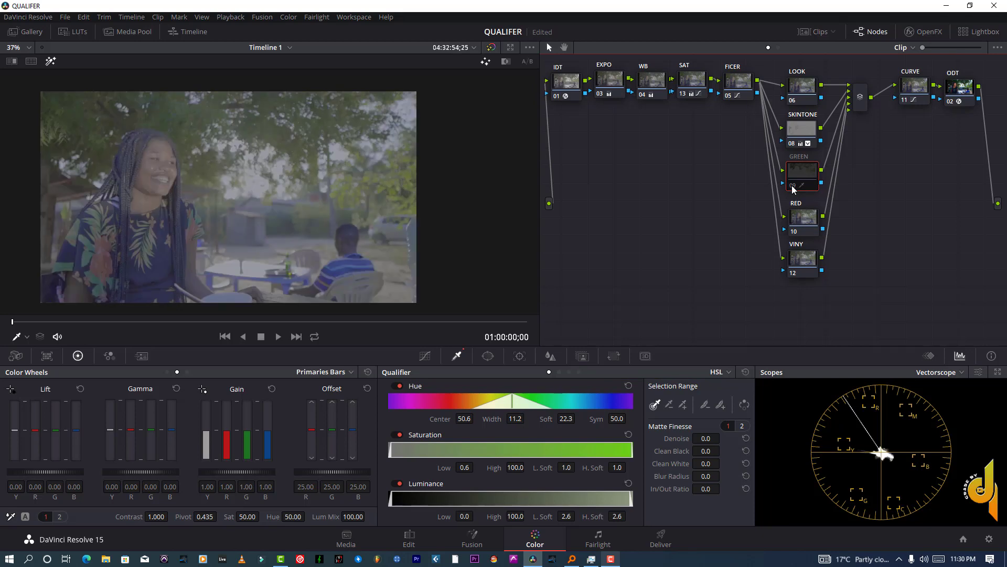
{"action": "key", "text": "shift+h"}
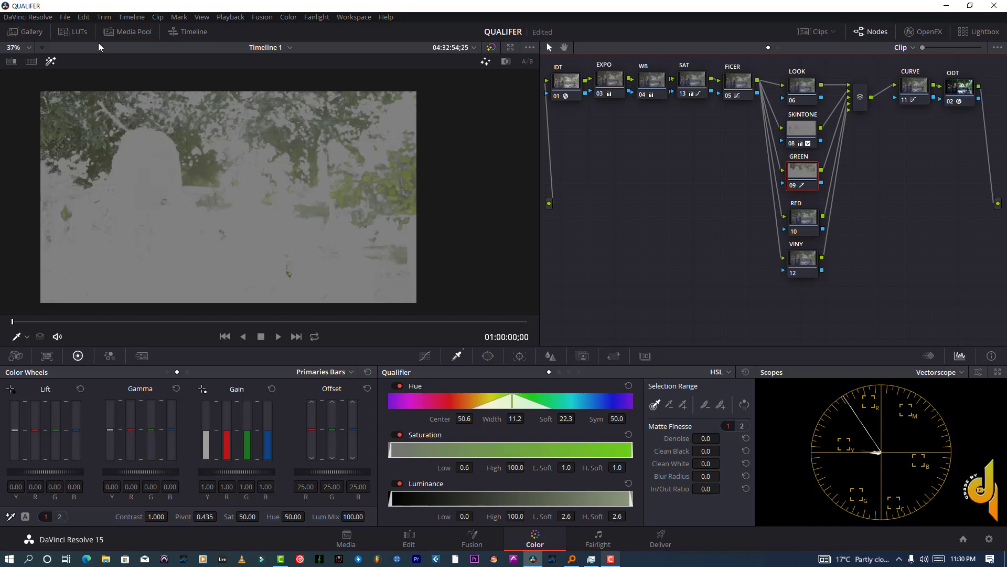
- Refine the foliage matte with Denoise 25.2, Blur Radius 15.2 and In/Out Ratio -3.1, and turn off the highlight view
{"action": "left_click_drag", "start_coordinate": [697, 434], "coordinate": [723, 438]}
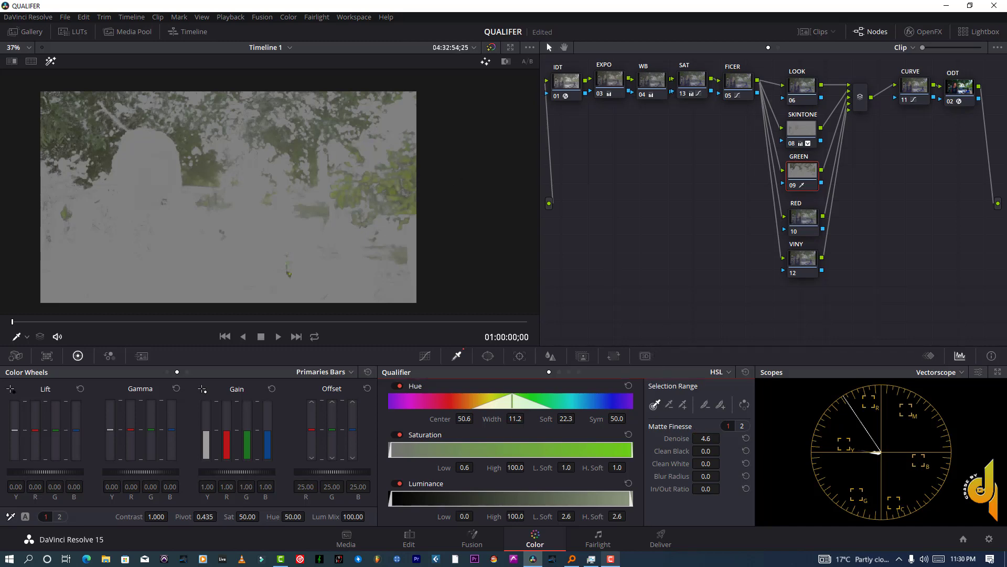
{"action": "left_click", "coordinate": [610, 559]}
{"action": "left_click_drag", "start_coordinate": [710, 437], "coordinate": [723, 437]}
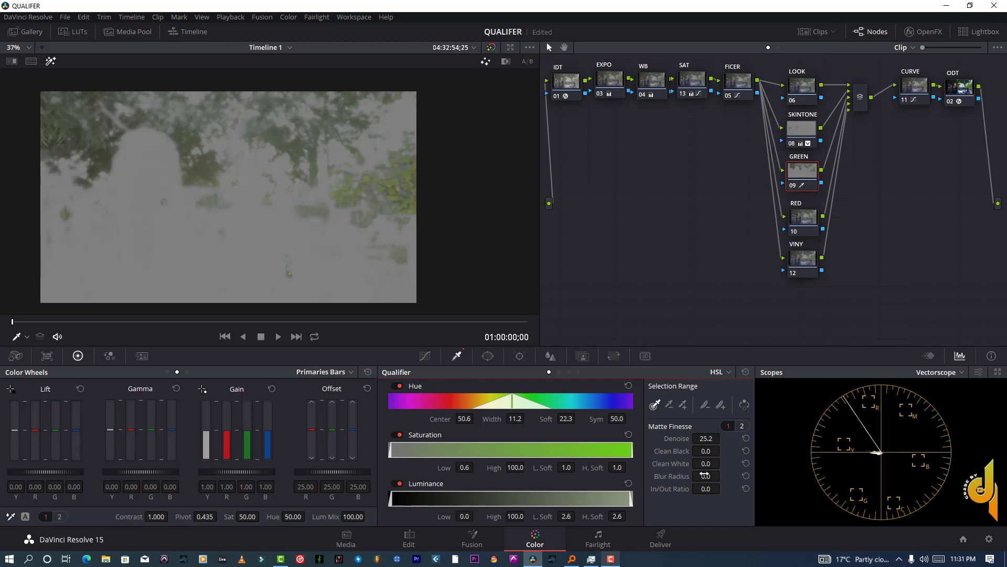
{"action": "left_click_drag", "start_coordinate": [705, 475], "coordinate": [723, 488]}
{"action": "left_click", "coordinate": [50, 61]}
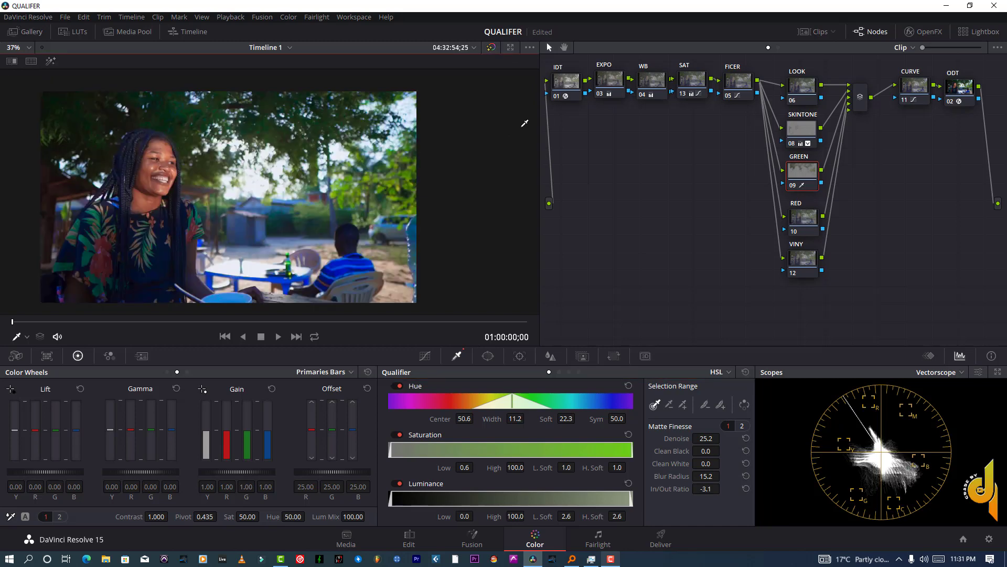
- Set the GREEN node's Key Output Gain to 0.500 and save the project
{"action": "left_click", "coordinate": [580, 356]}
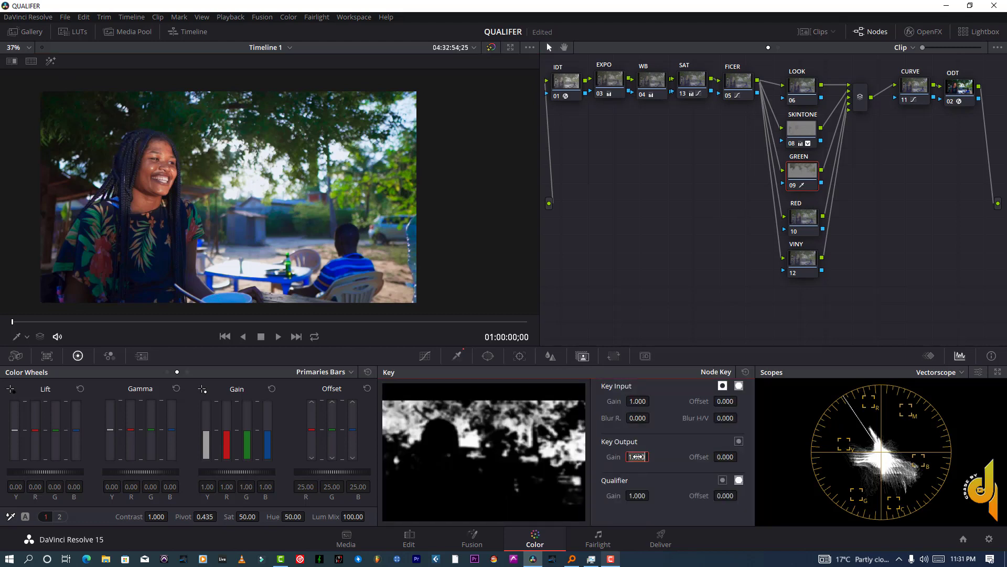
{"action": "left_click_drag", "start_coordinate": [637, 457], "coordinate": [637, 456]}
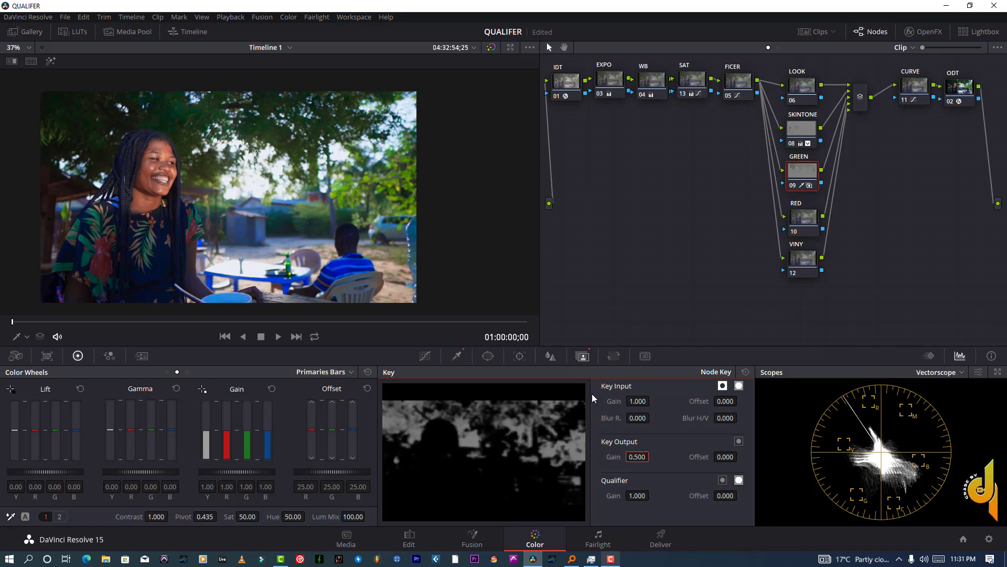
{"action": "left_click", "coordinate": [65, 22]}
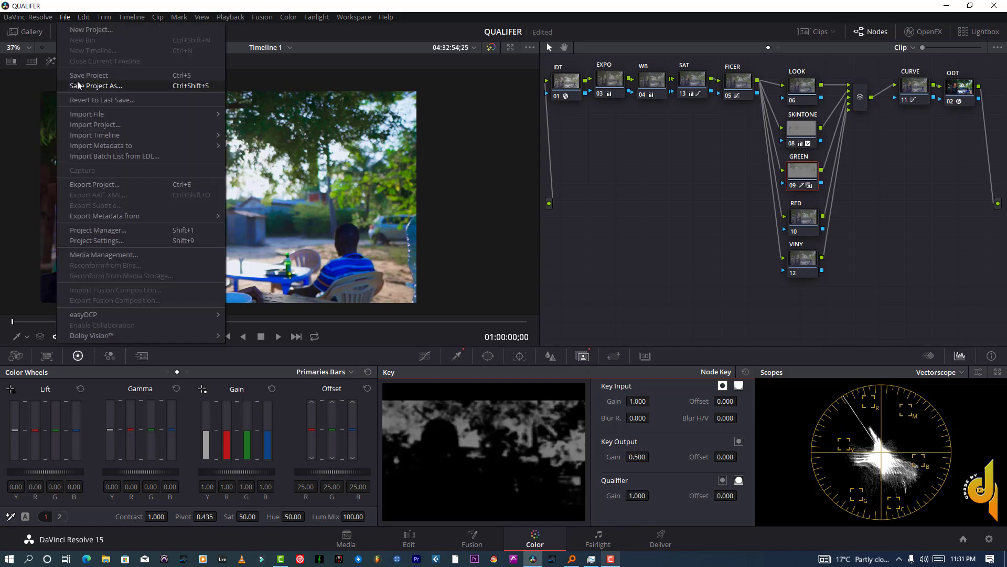
{"action": "left_click", "coordinate": [83, 74]}
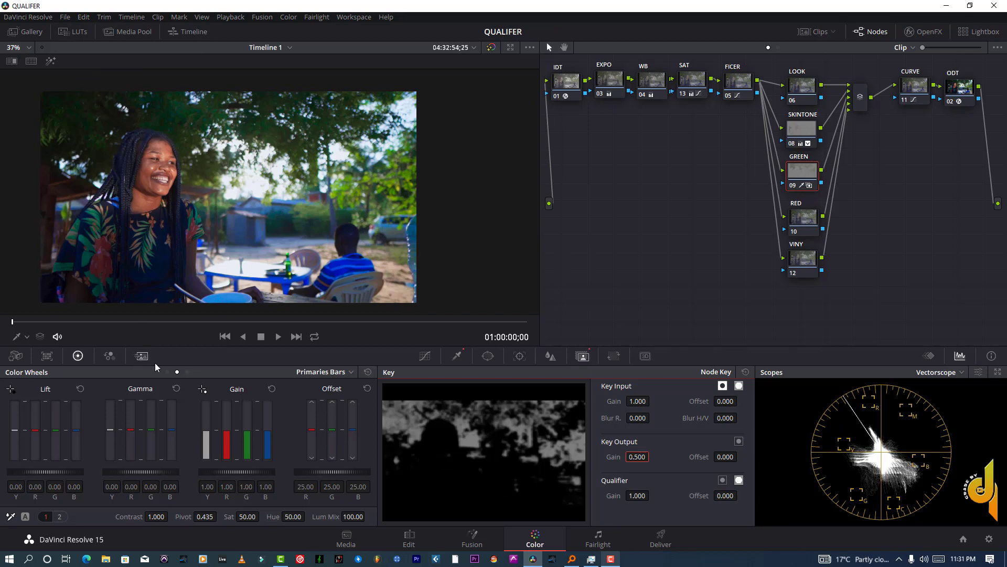
- Shift the GREEN node's Offset colour balance to about R 12.80, G 26.94, B 35.37 and save the project
{"action": "left_click", "coordinate": [168, 372]}
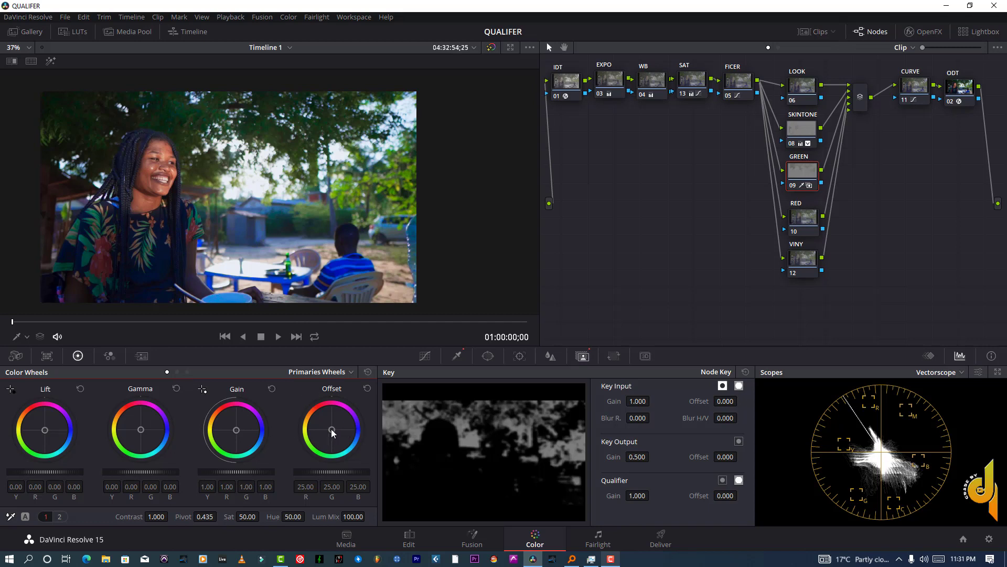
{"action": "left_click_drag", "start_coordinate": [333, 430], "coordinate": [337, 436]}
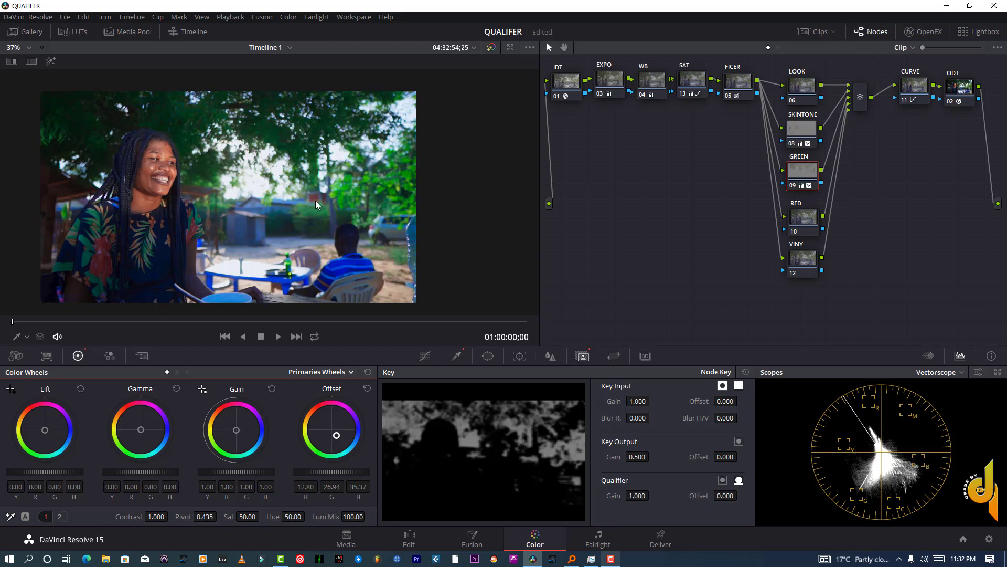
{"action": "left_click", "coordinate": [64, 17]}
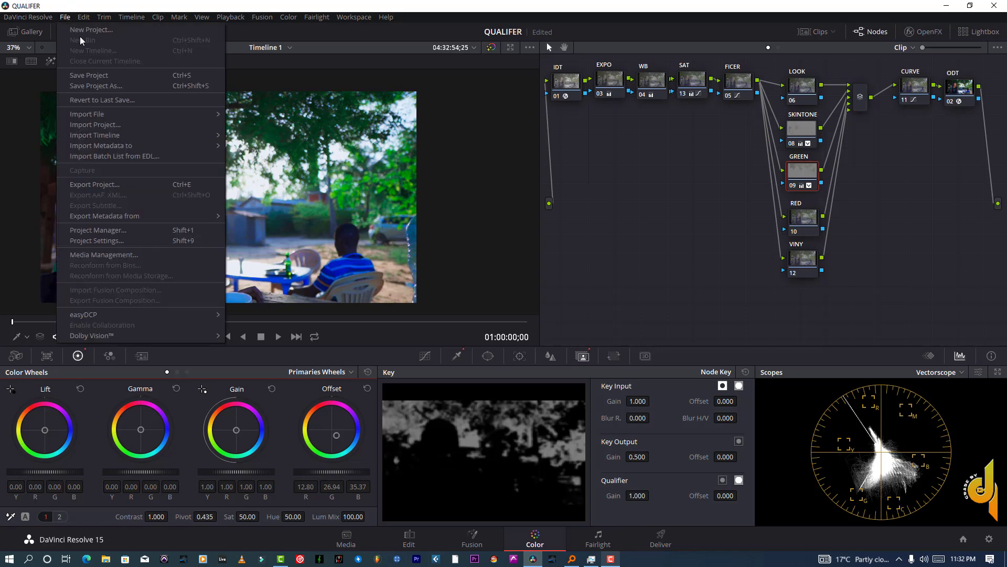
{"action": "left_click", "coordinate": [107, 73]}
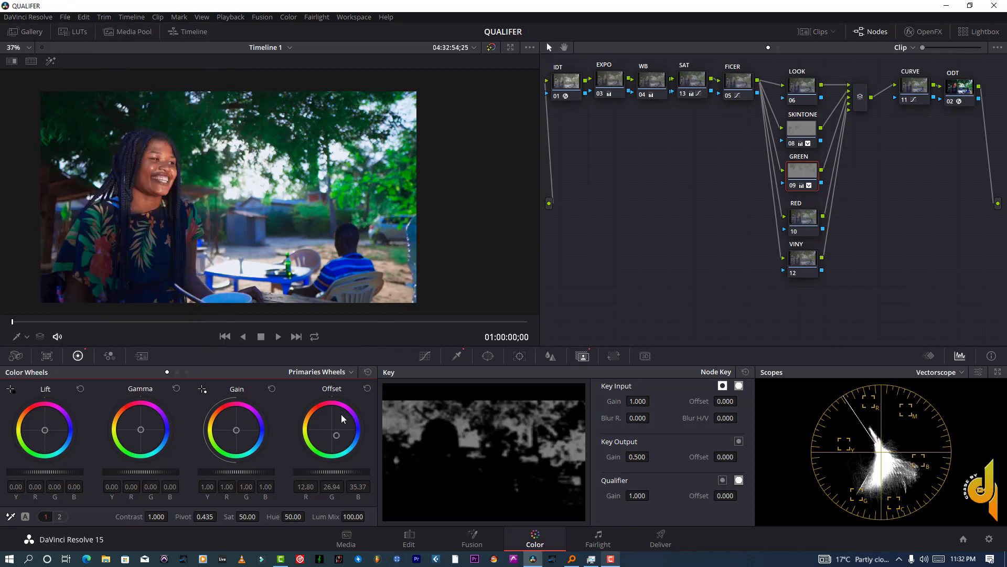
- Fine-tune the foliage's Offset colour balance and darken its Offset level to about R 5.33, G 20.95, B 31.15
{"action": "left_click_drag", "start_coordinate": [333, 442], "coordinate": [340, 439]}
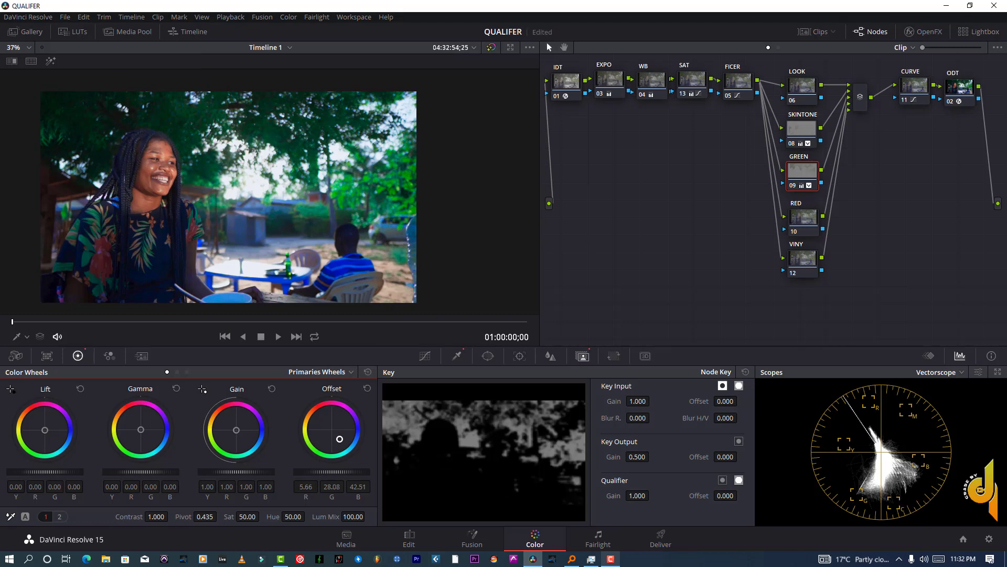
{"action": "left_click_drag", "start_coordinate": [340, 438], "coordinate": [338, 437]}
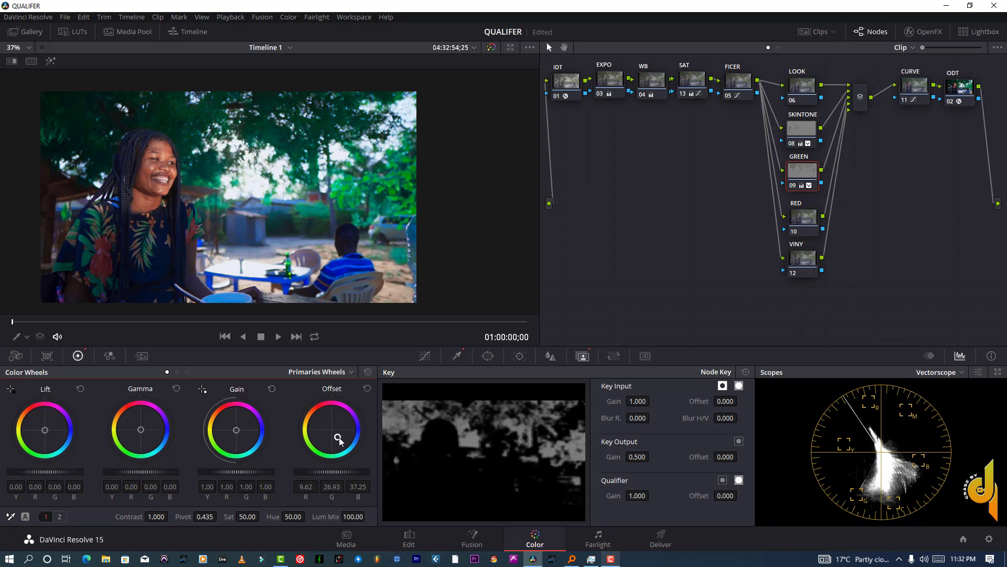
{"action": "left_click_drag", "start_coordinate": [338, 437], "coordinate": [336, 436]}
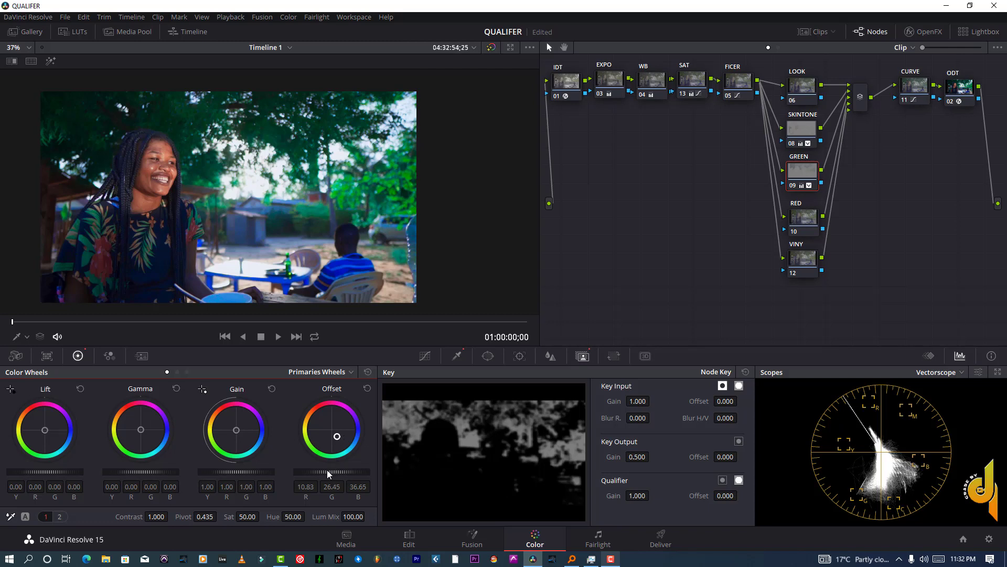
{"action": "left_click_drag", "start_coordinate": [326, 470], "coordinate": [295, 470]}
- Lower the GREEN node's Gain luminance to 0.73 using the primaries bars and save the project
{"action": "left_click", "coordinate": [178, 371]}
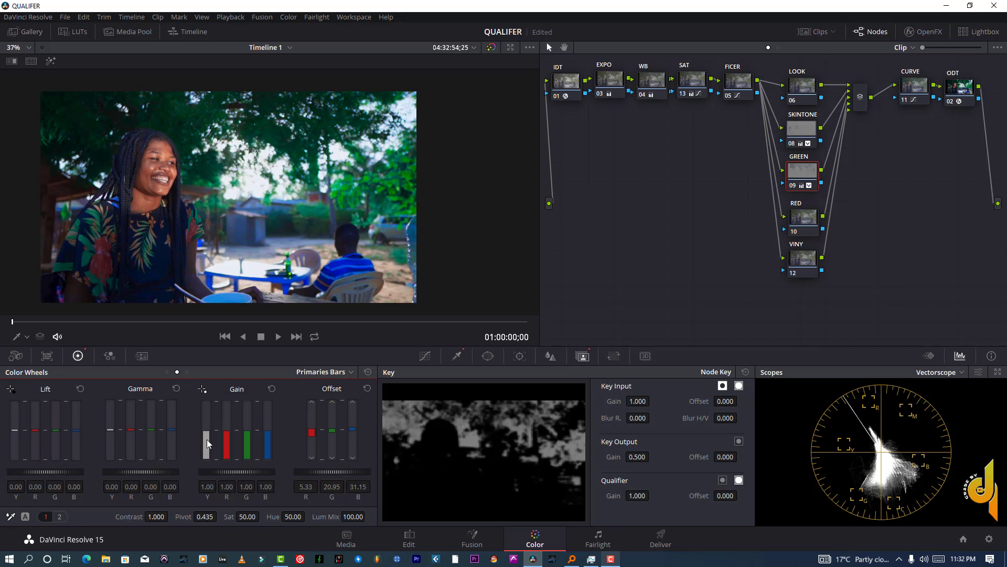
{"action": "left_click_drag", "start_coordinate": [212, 435], "coordinate": [212, 445]}
{"action": "left_click", "coordinate": [71, 19]}
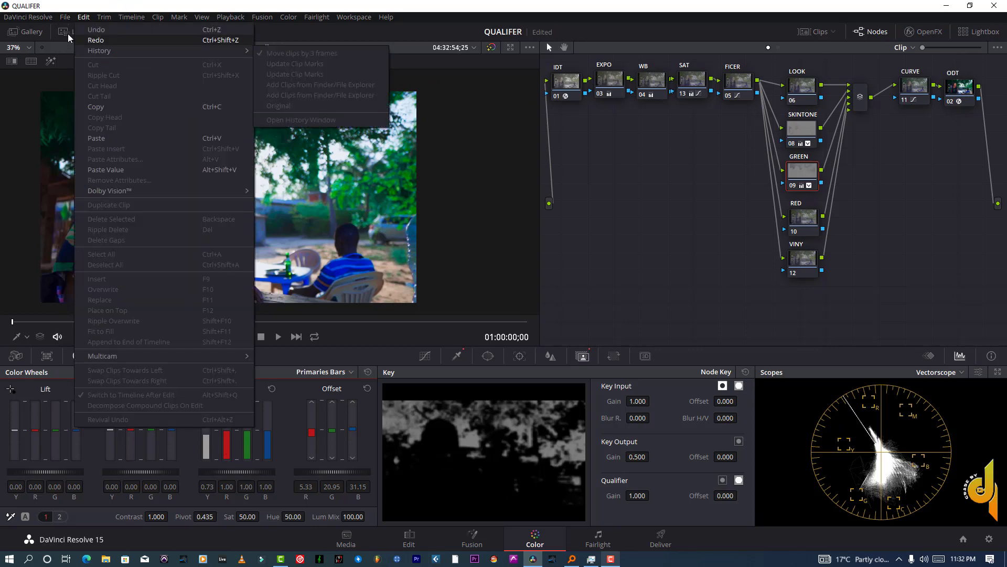
{"action": "left_click", "coordinate": [75, 75]}
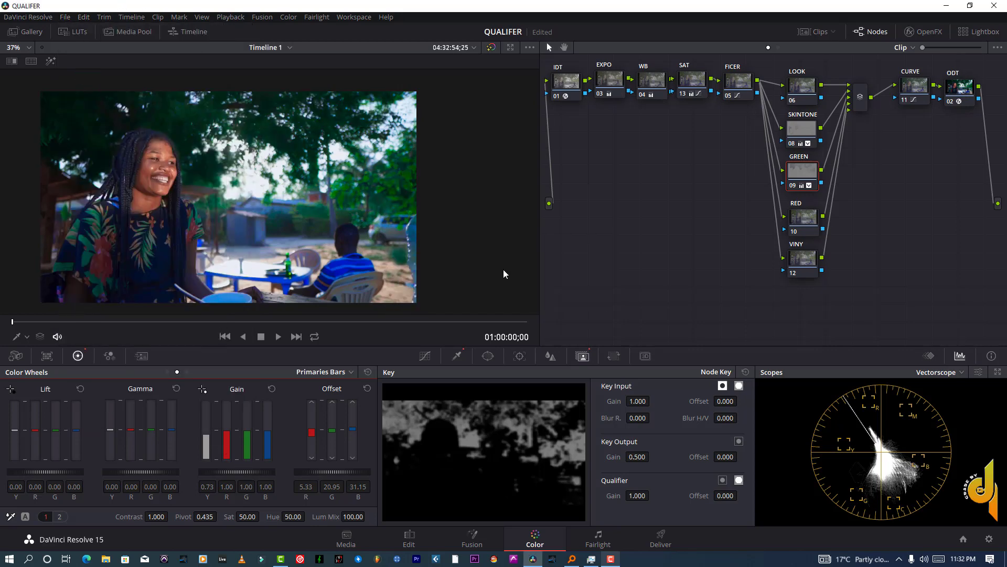
{"action": "left_click", "coordinate": [428, 357]}
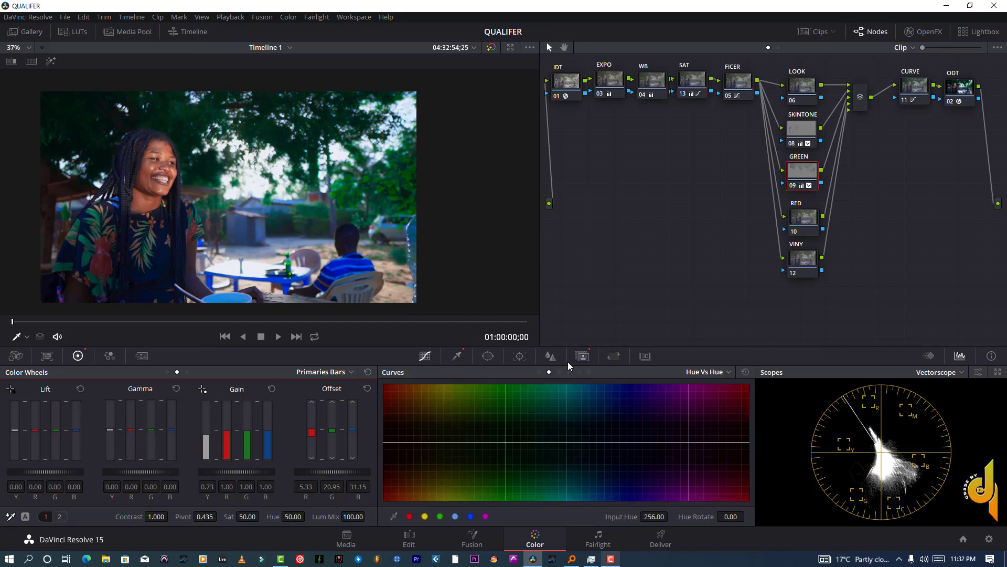
{"action": "left_click", "coordinate": [457, 356]}
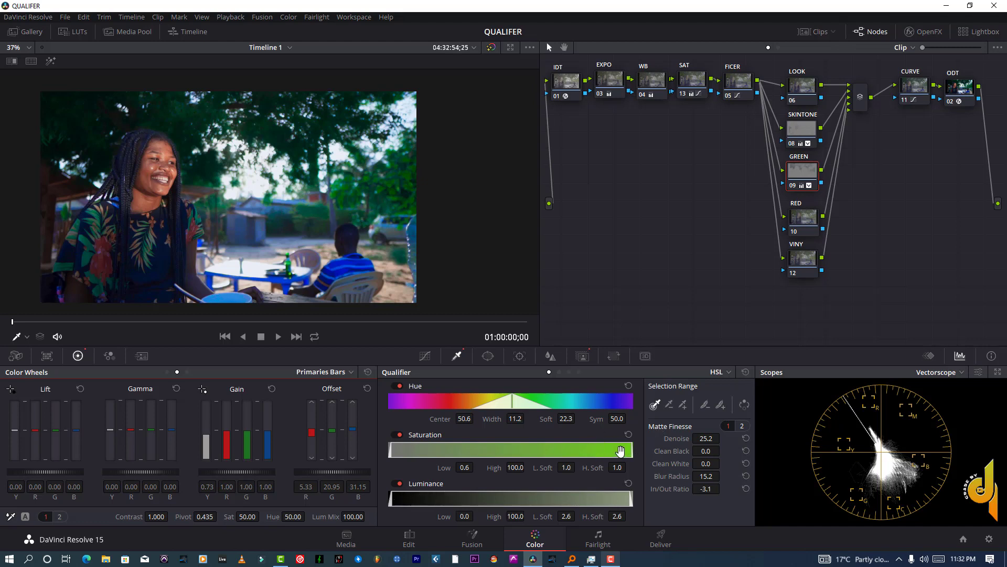
- Toggle the GREEN node off and on and inspect the foliage grade both close up and in the whole frame
{"action": "left_click", "coordinate": [794, 187]}
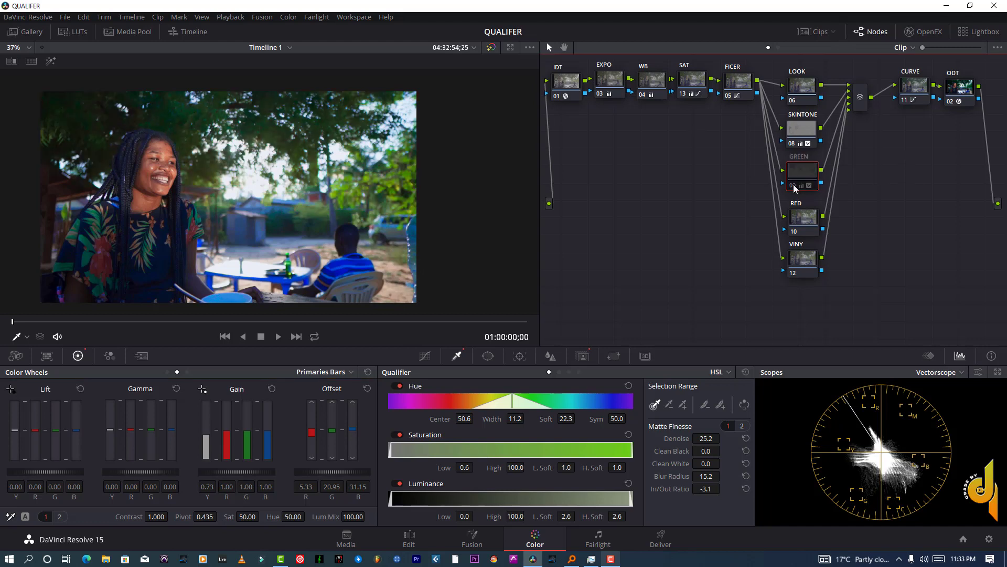
{"action": "left_click", "coordinate": [796, 188]}
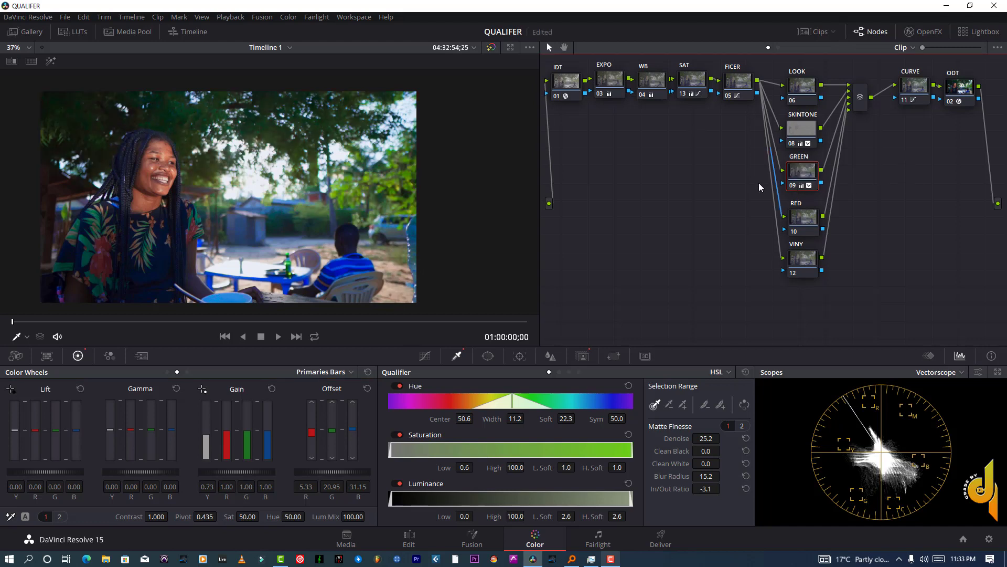
{"action": "scroll", "coordinate": [338, 177], "scroll_direction": "up", "scroll_amount": 5}
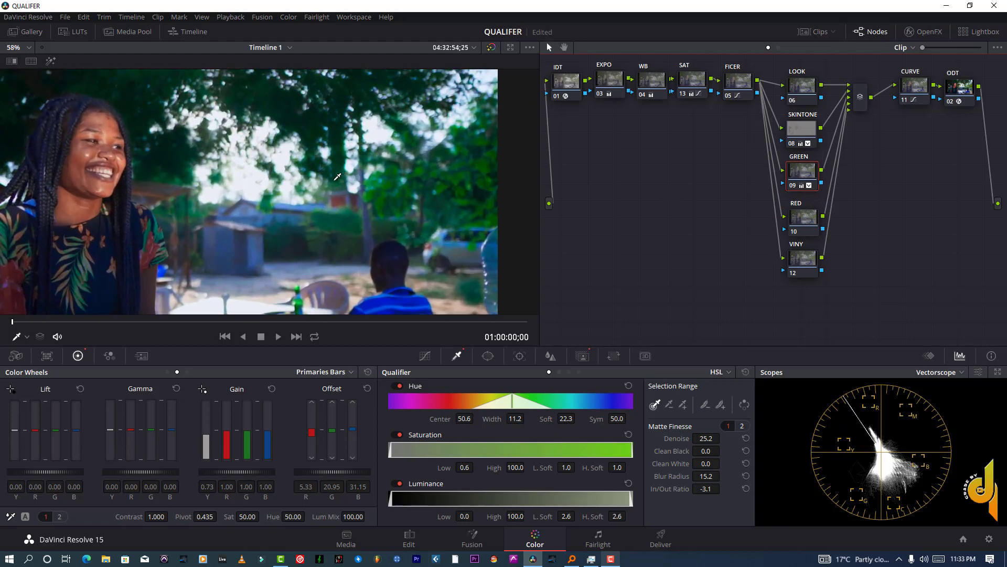
{"action": "key", "text": "ctrl+d"}
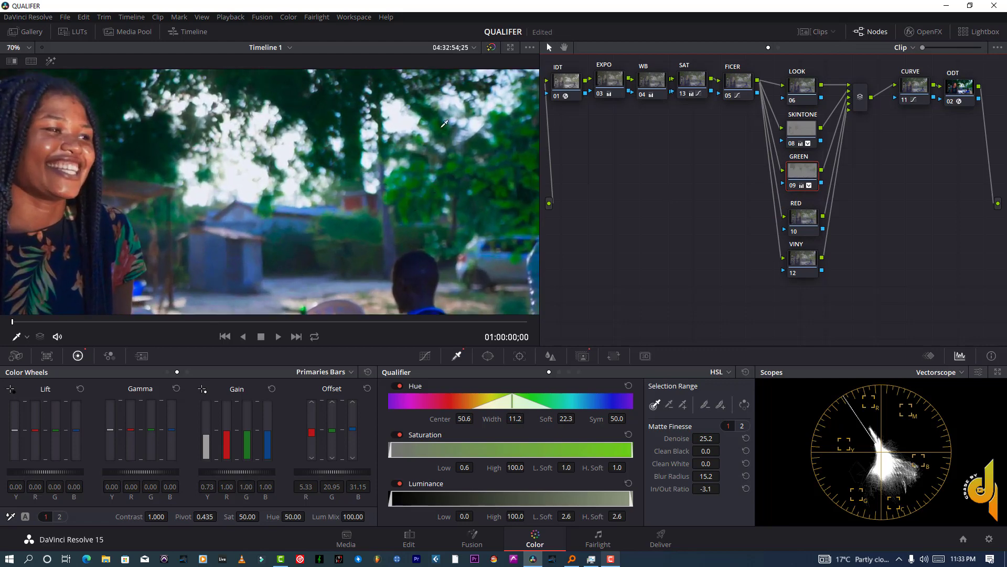
{"action": "scroll", "coordinate": [463, 187], "scroll_direction": "down", "scroll_amount": 1}
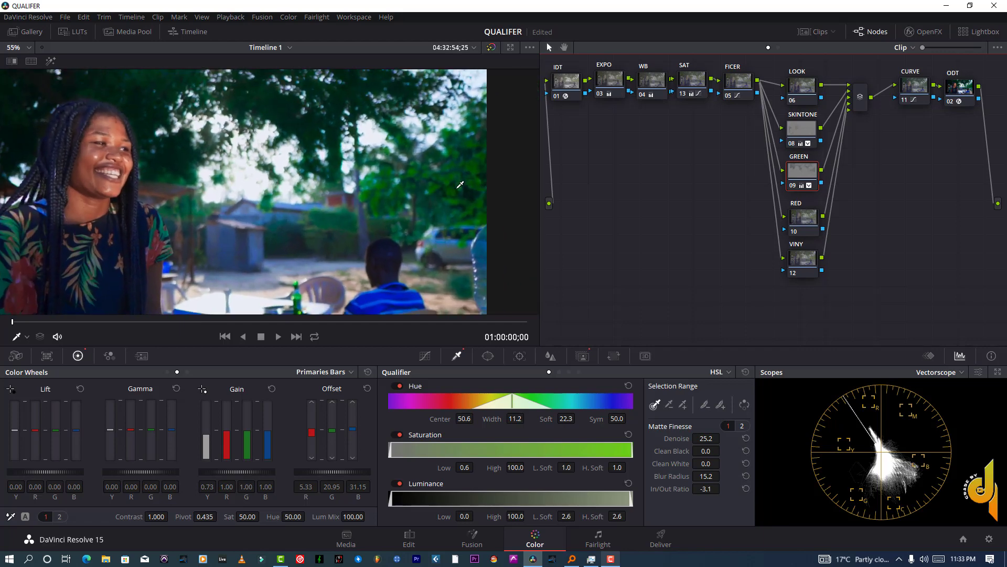
{"action": "scroll", "coordinate": [460, 184], "scroll_direction": "down", "scroll_amount": 7}
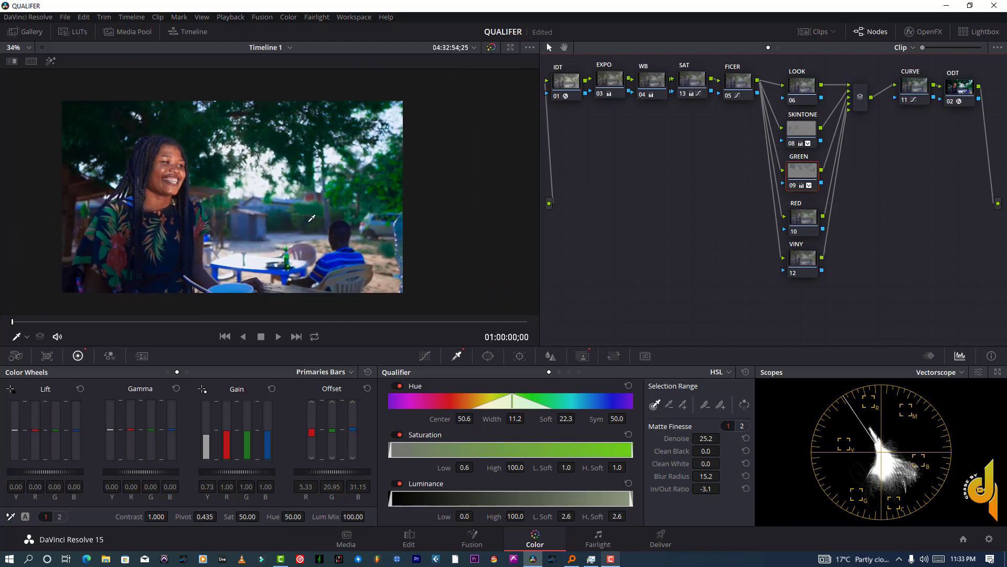
{"action": "scroll", "coordinate": [237, 233], "scroll_direction": "up", "scroll_amount": 1}
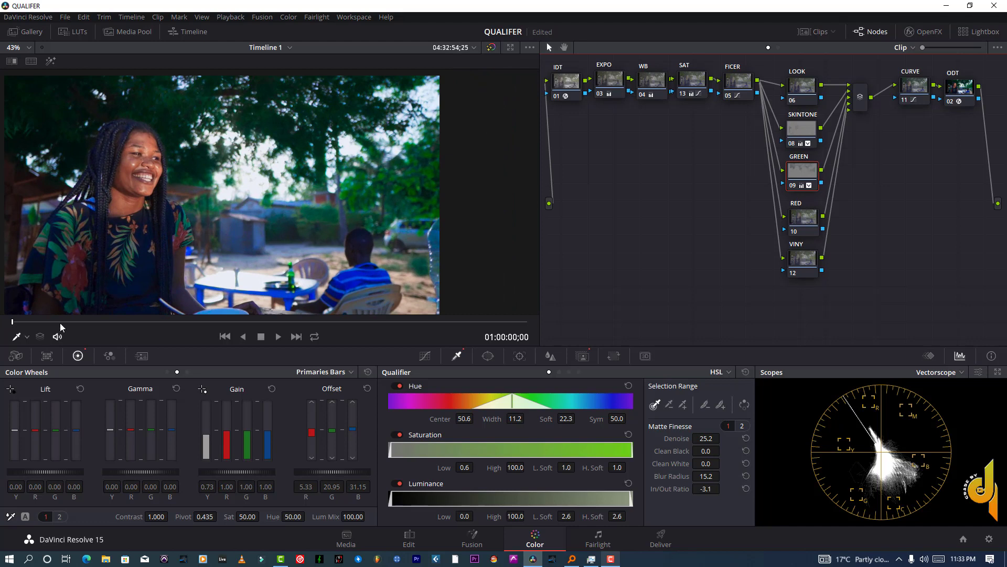
- Scrub through the clip to check the foliage grade across its frames and save the project
{"action": "left_click_drag", "start_coordinate": [59, 322], "coordinate": [116, 329]}
{"action": "left_click_drag", "start_coordinate": [272, 329], "coordinate": [351, 320]}
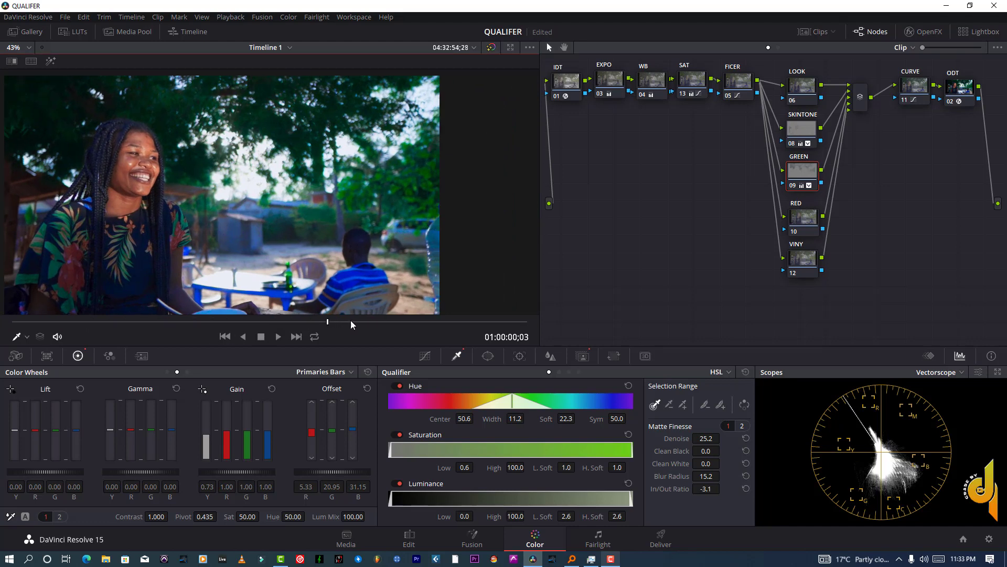
{"action": "left_click_drag", "start_coordinate": [469, 327], "coordinate": [528, 324]}
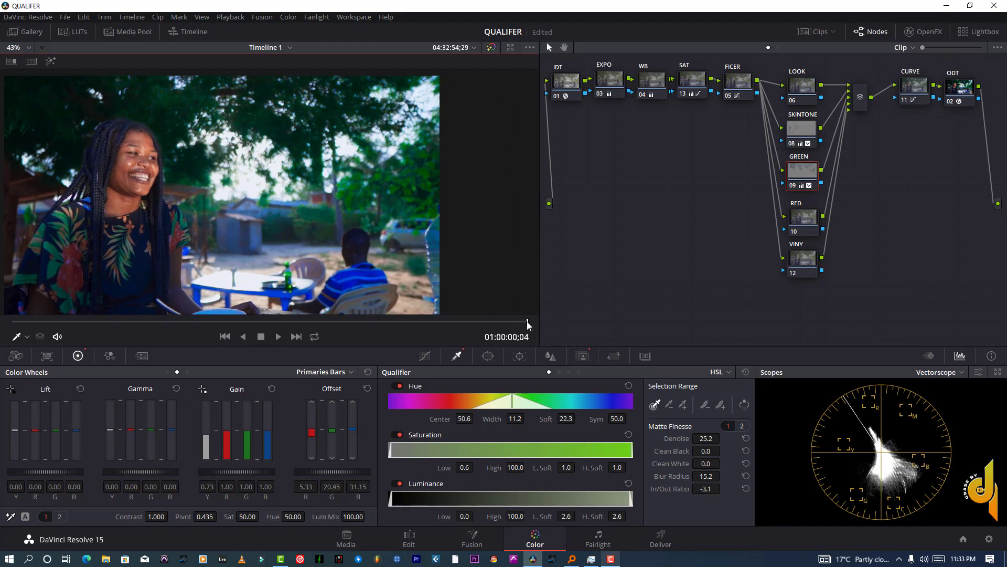
{"action": "left_click_drag", "start_coordinate": [455, 318], "coordinate": [3, 322]}
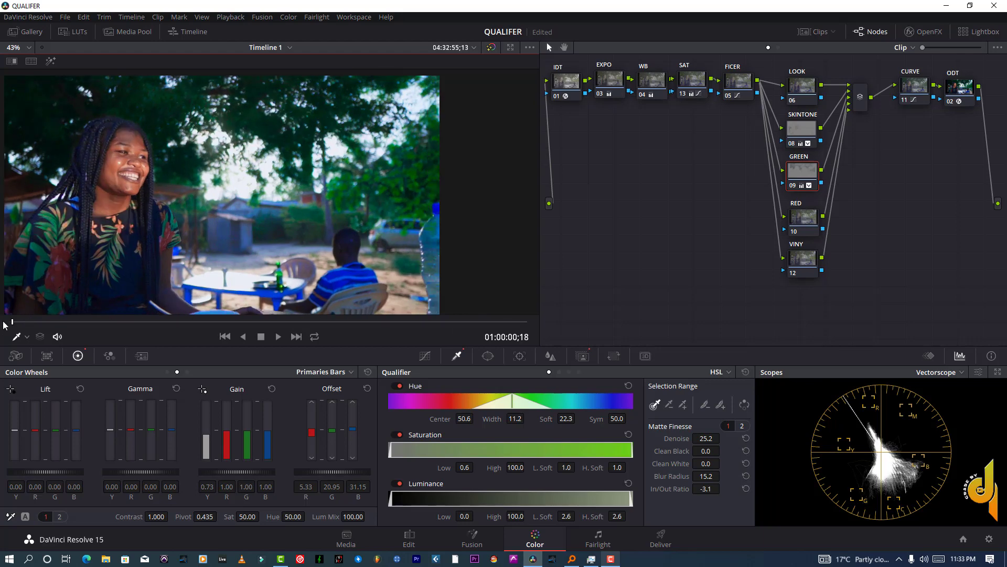
{"action": "left_click", "coordinate": [65, 17]}
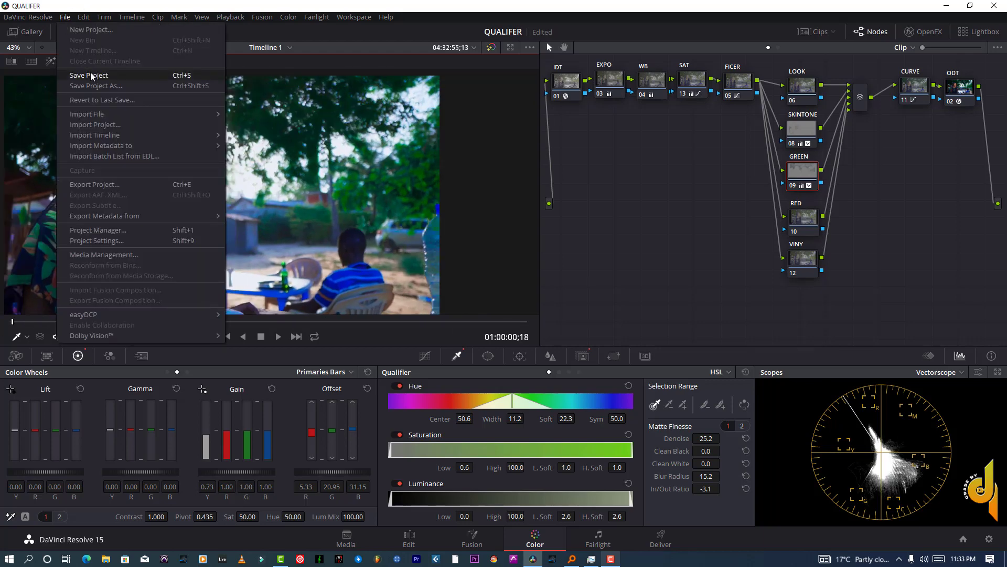
{"action": "left_click", "coordinate": [92, 73]}
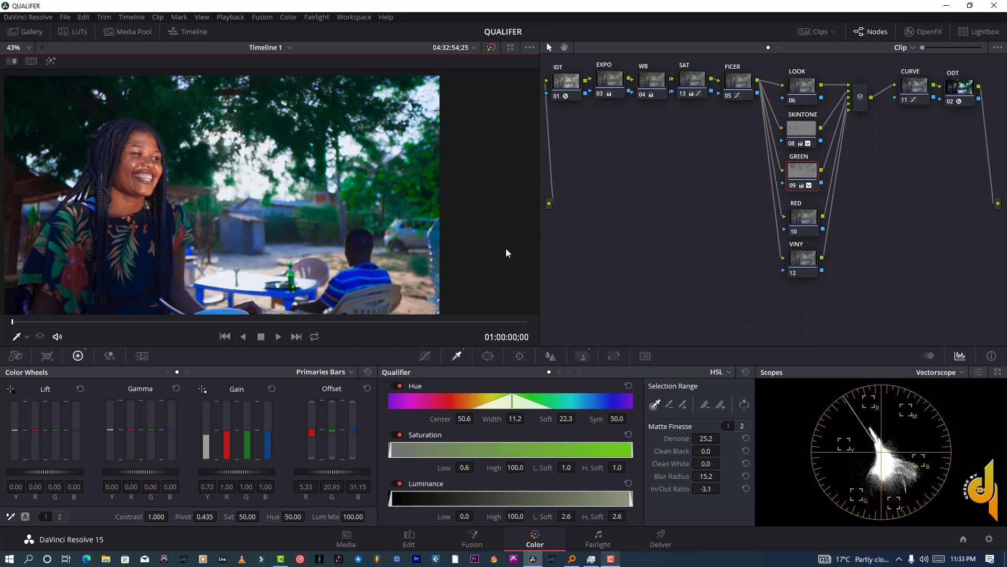
- Select the RED node, save the project, and sample the red flower on the woman's dress with the HSL qualifier
{"action": "left_click", "coordinate": [807, 224]}
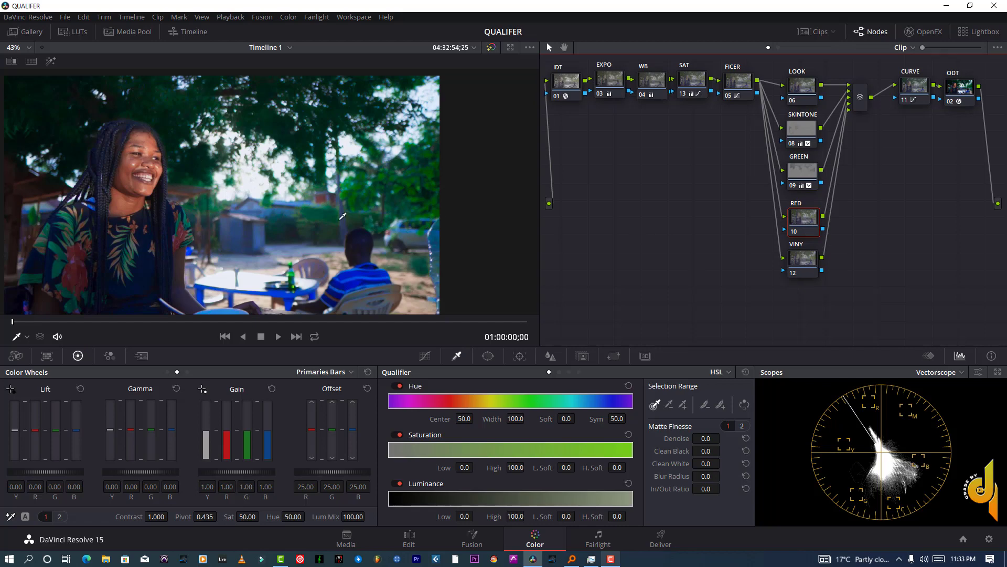
{"action": "scroll", "coordinate": [341, 213], "scroll_direction": "down", "scroll_amount": 2}
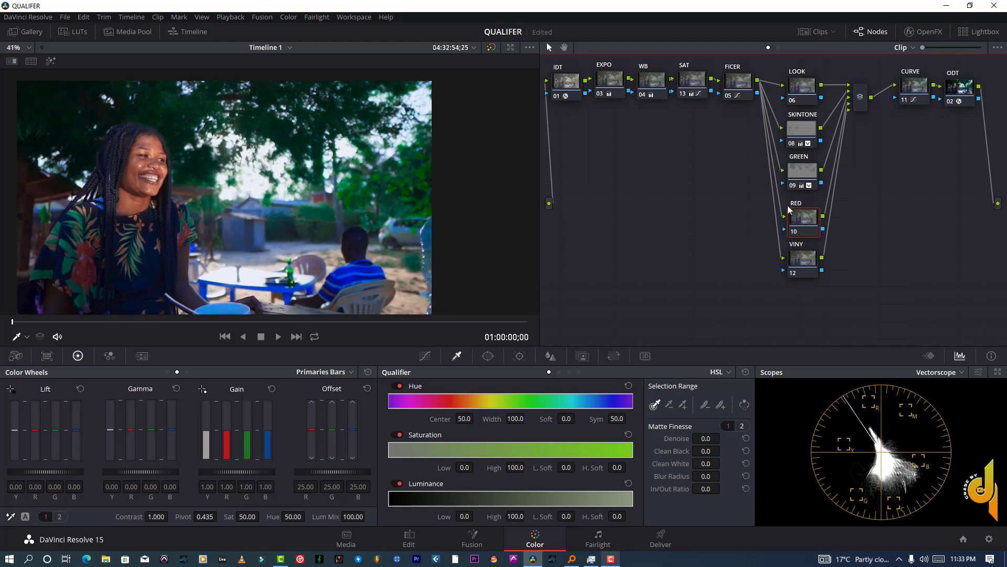
{"action": "left_click", "coordinate": [66, 17]}
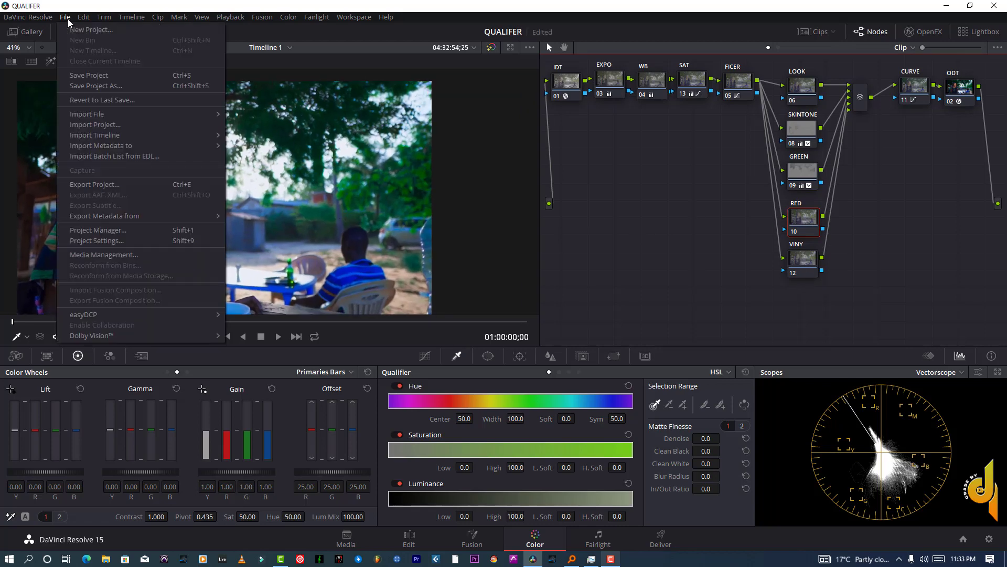
{"action": "left_click", "coordinate": [84, 78]}
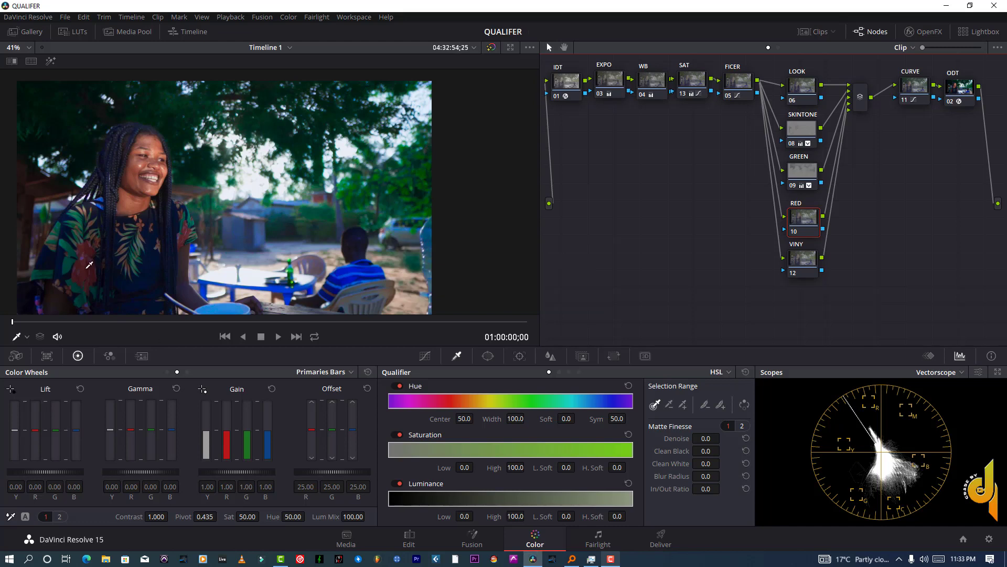
{"action": "left_click", "coordinate": [87, 265]}
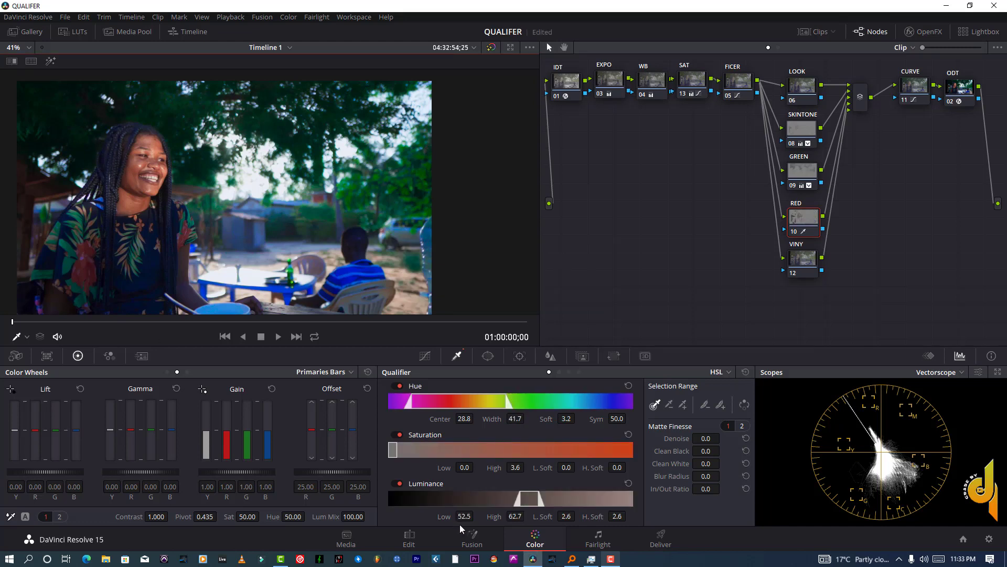
- Widen the RED qualifier's Saturation and Luminance ranges to the full 0 to 100
{"action": "left_click_drag", "start_coordinate": [397, 447], "coordinate": [668, 446]}
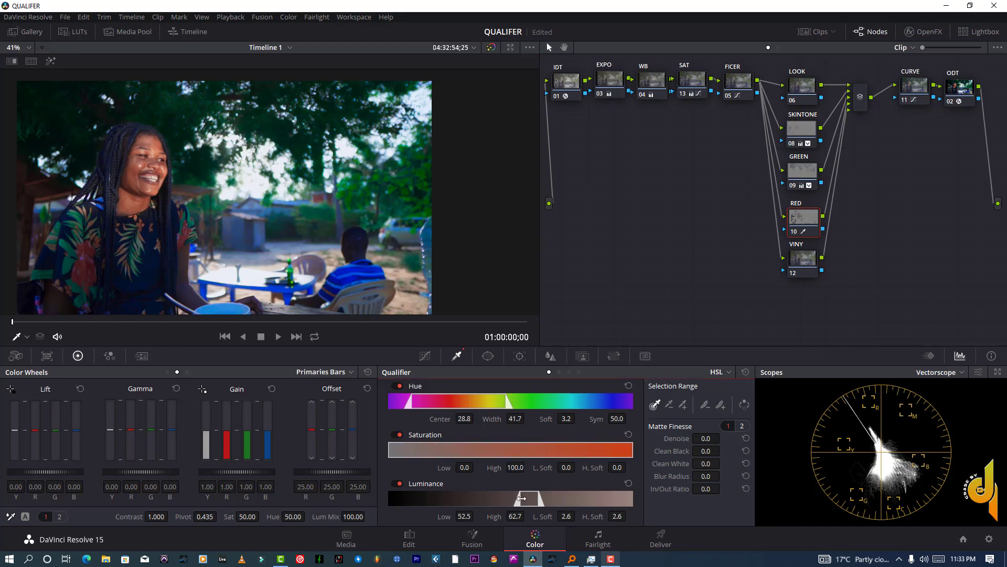
{"action": "left_click_drag", "start_coordinate": [520, 496], "coordinate": [337, 493]}
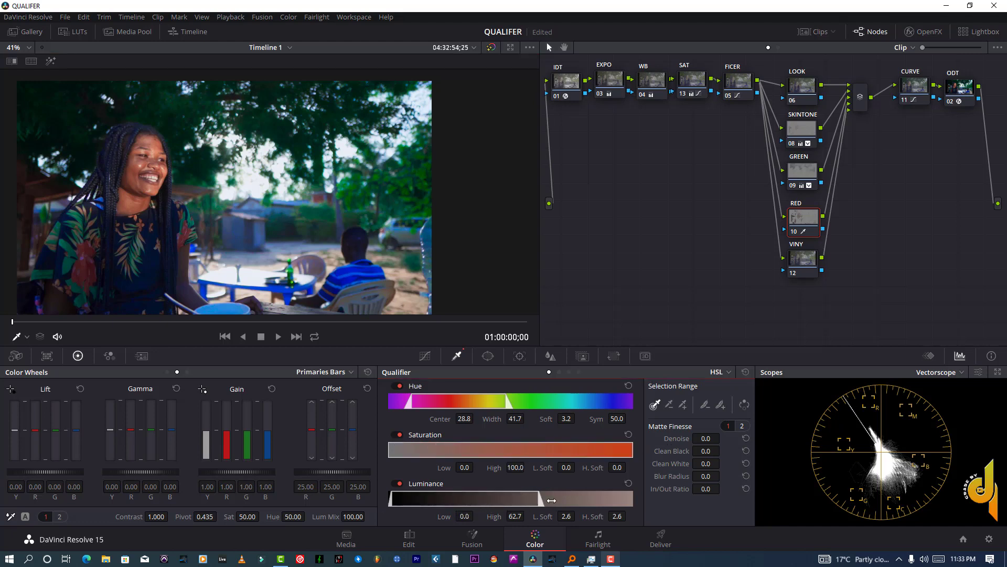
{"action": "left_click_drag", "start_coordinate": [540, 499], "coordinate": [633, 499]}
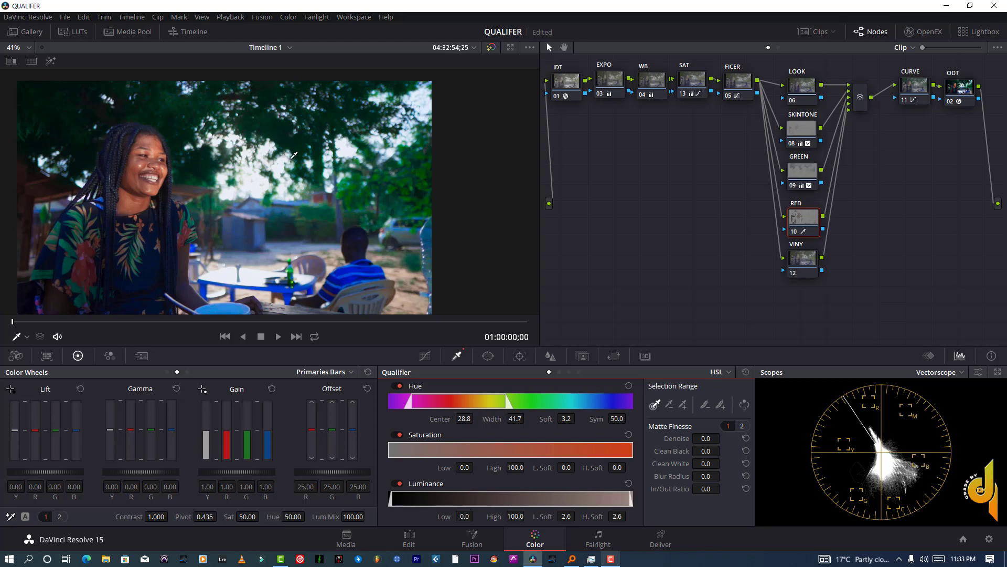
- With the qualifier highlight on, narrow the RED key's Hue range to Width 4.4 and Soft 6.7, and save the project
{"action": "left_click", "coordinate": [51, 61]}
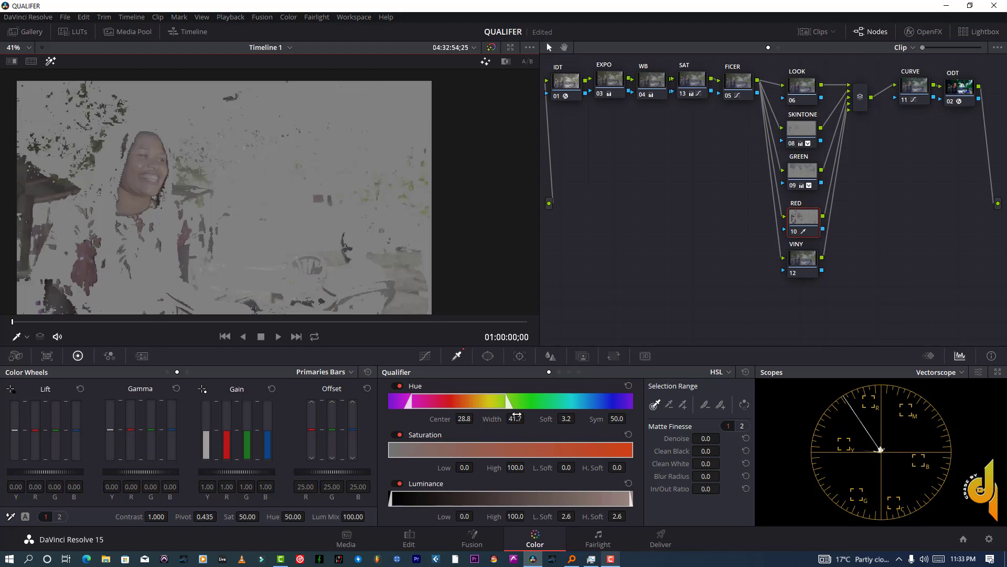
{"action": "left_click_drag", "start_coordinate": [517, 416], "coordinate": [407, 416]}
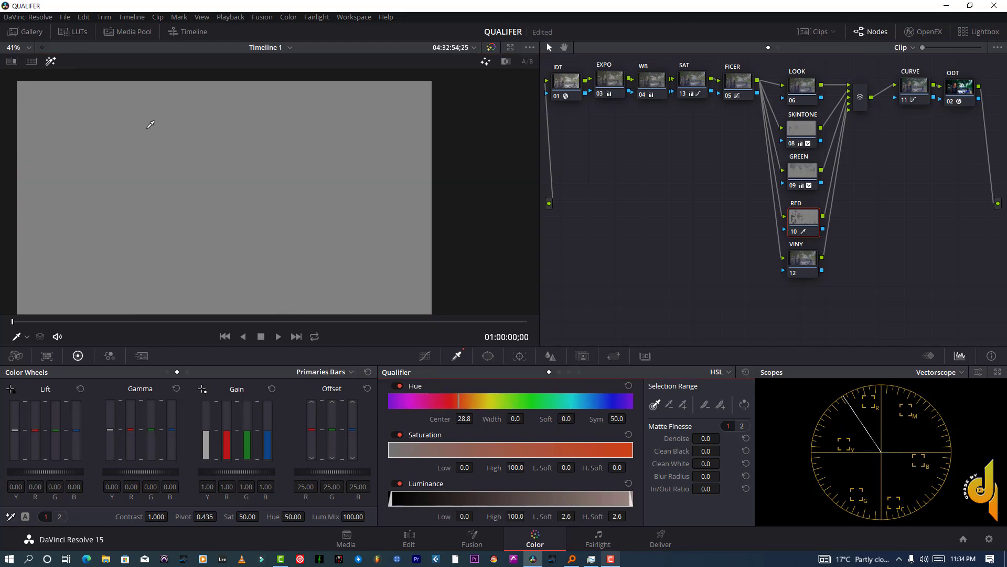
{"action": "left_click", "coordinate": [65, 17]}
{"action": "left_click", "coordinate": [98, 74]}
{"action": "left_click_drag", "start_coordinate": [516, 419], "coordinate": [563, 419]}
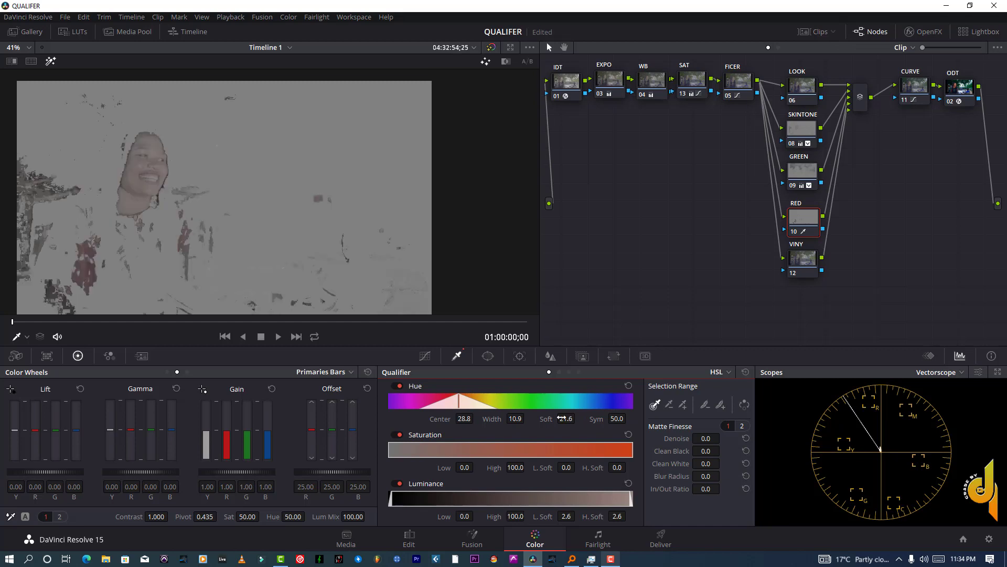
{"action": "left_click_drag", "start_coordinate": [560, 417], "coordinate": [527, 418]}
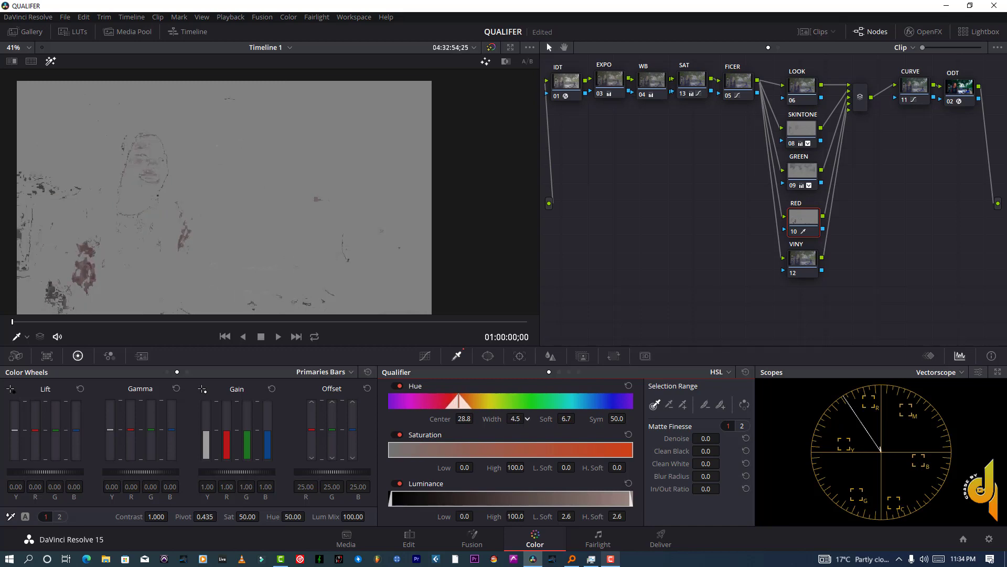
{"action": "left_click", "coordinate": [67, 16]}
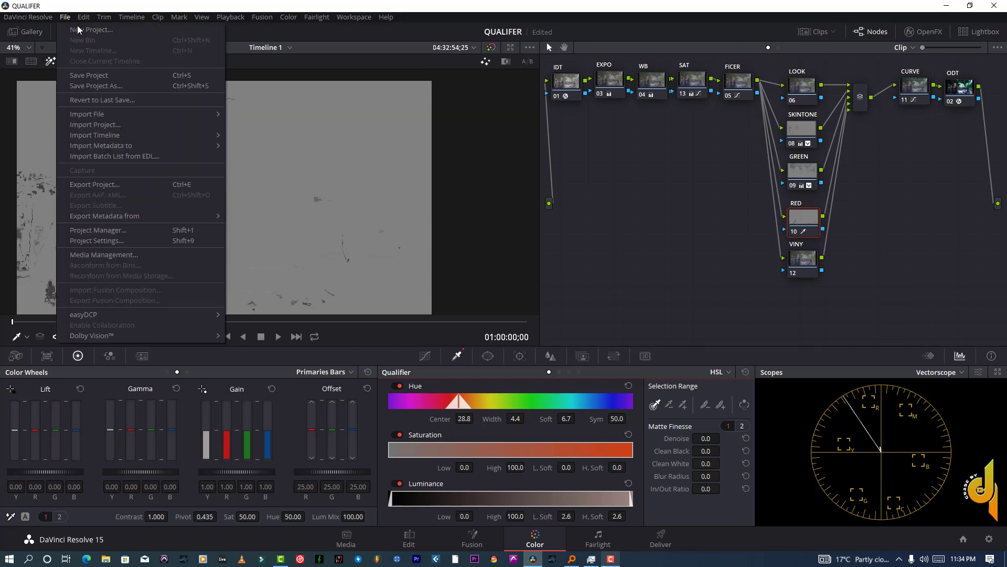
{"action": "left_click", "coordinate": [94, 75]}
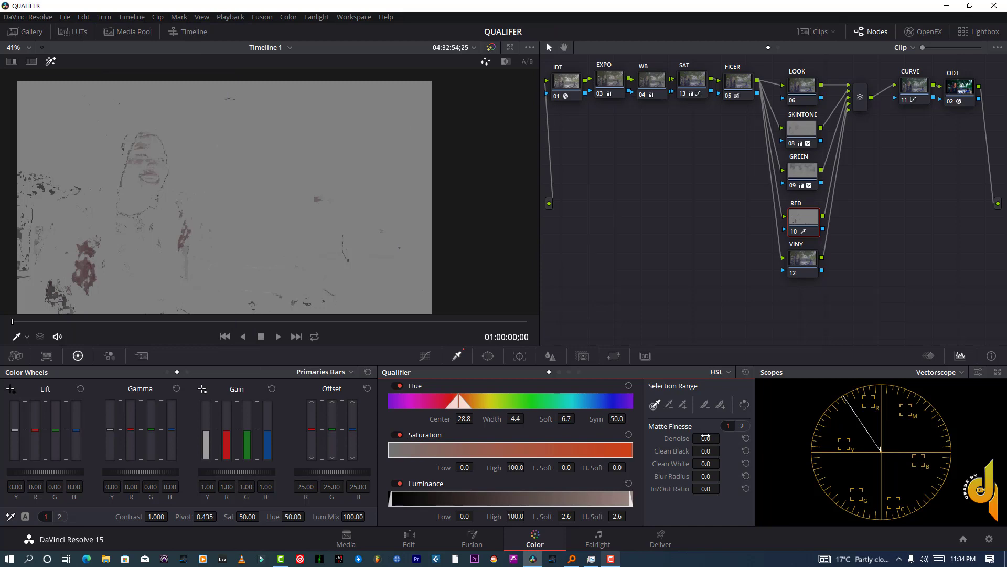
- Refine the RED matte with Denoise 15.0, Blur Radius 15.0 and In/Out Ratio -2.9, and turn off the highlight view
{"action": "left_click_drag", "start_coordinate": [705, 438], "coordinate": [723, 437]}
{"action": "left_click_drag", "start_coordinate": [706, 476], "coordinate": [723, 476]}
{"action": "left_click_drag", "start_coordinate": [723, 489], "coordinate": [723, 489]}
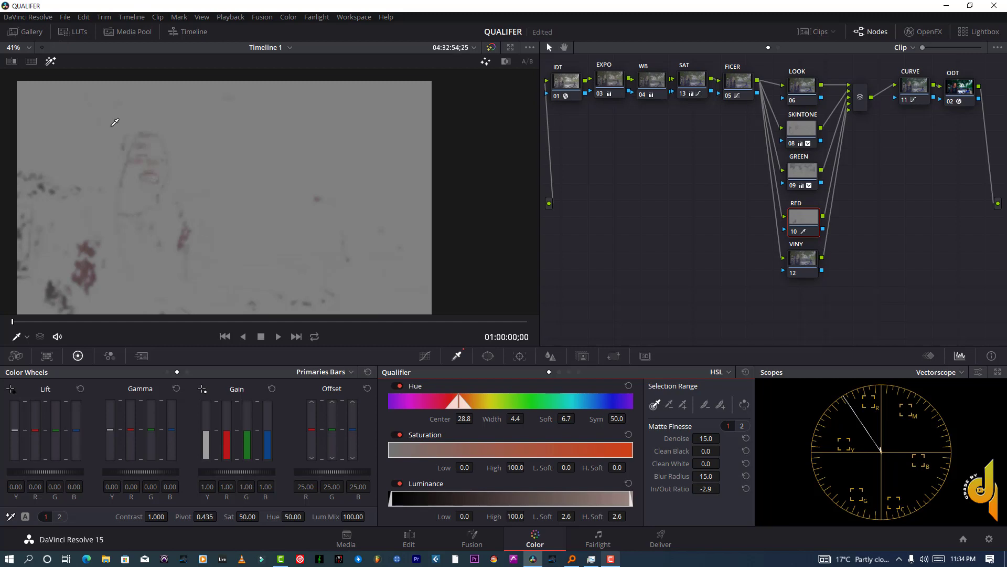
{"action": "left_click", "coordinate": [52, 64]}
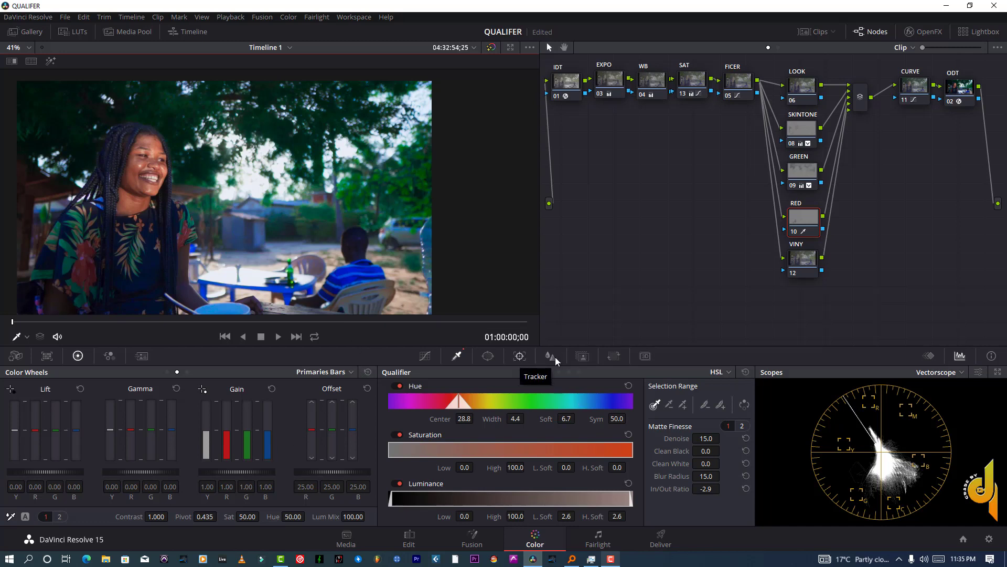
- Set the RED node's Key Output Gain to 0.5 and save the project
{"action": "left_click", "coordinate": [584, 356]}
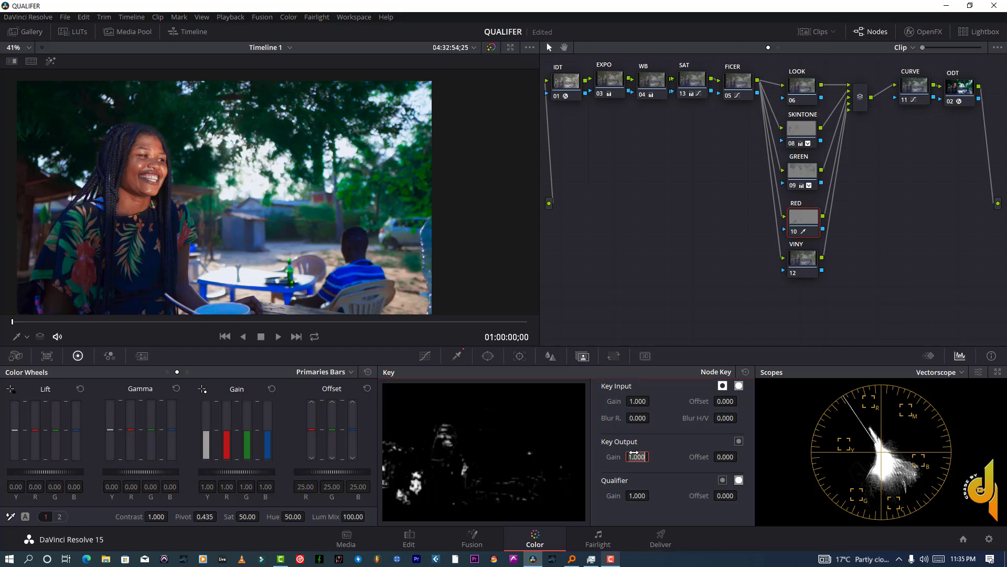
{"action": "type", "text": "0.5"}
{"action": "key", "text": "Return"}
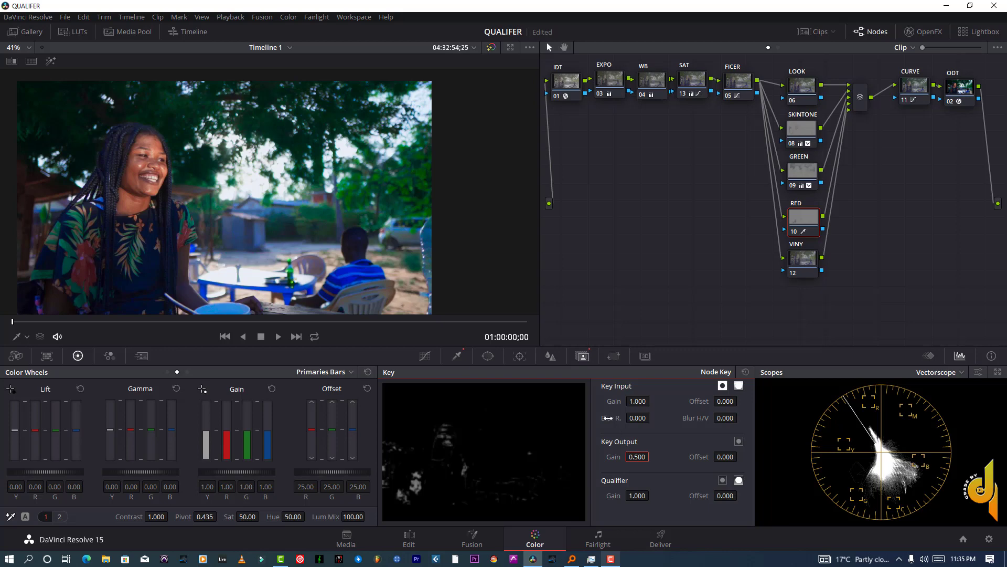
{"action": "left_click", "coordinate": [64, 18]}
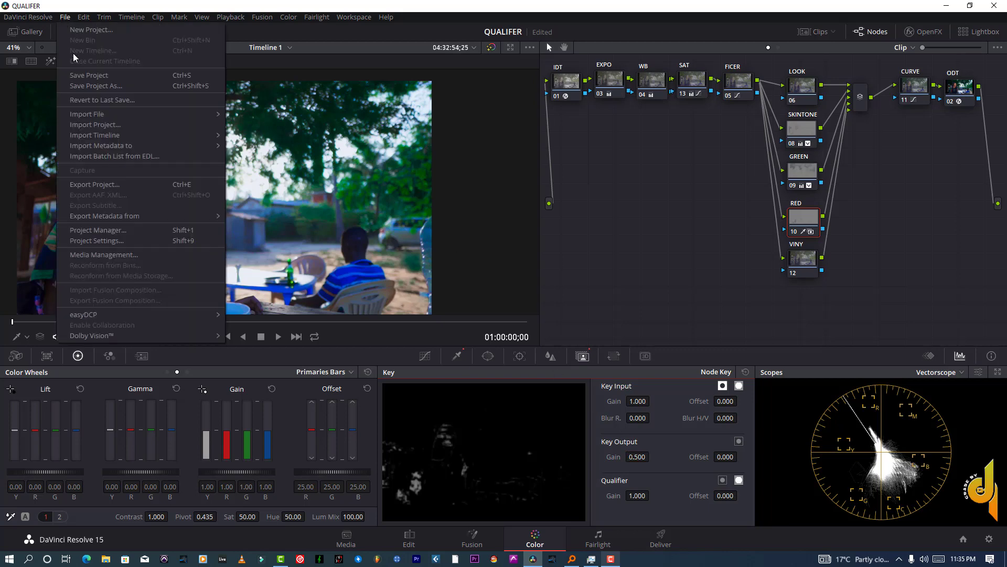
{"action": "left_click", "coordinate": [74, 72]}
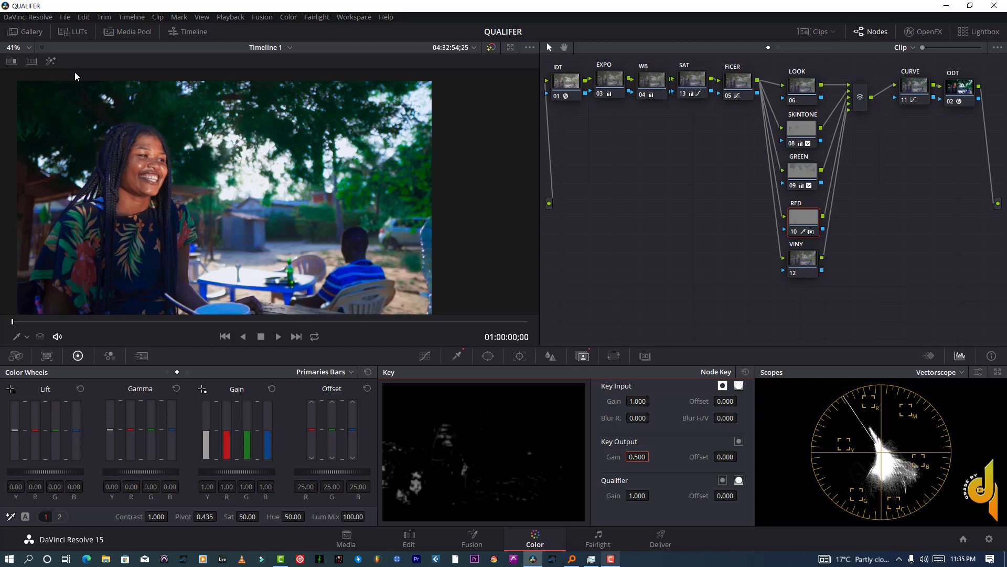
- Raise the reds on the RED node's Hue Vs Sat curve, to about 1.34 at input hue 236.43, and compare the node off and on
{"action": "scroll", "coordinate": [92, 114], "scroll_direction": "down", "scroll_amount": 1}
{"action": "scroll", "coordinate": [118, 185], "scroll_direction": "up", "scroll_amount": 1}
{"action": "left_click", "coordinate": [425, 357]}
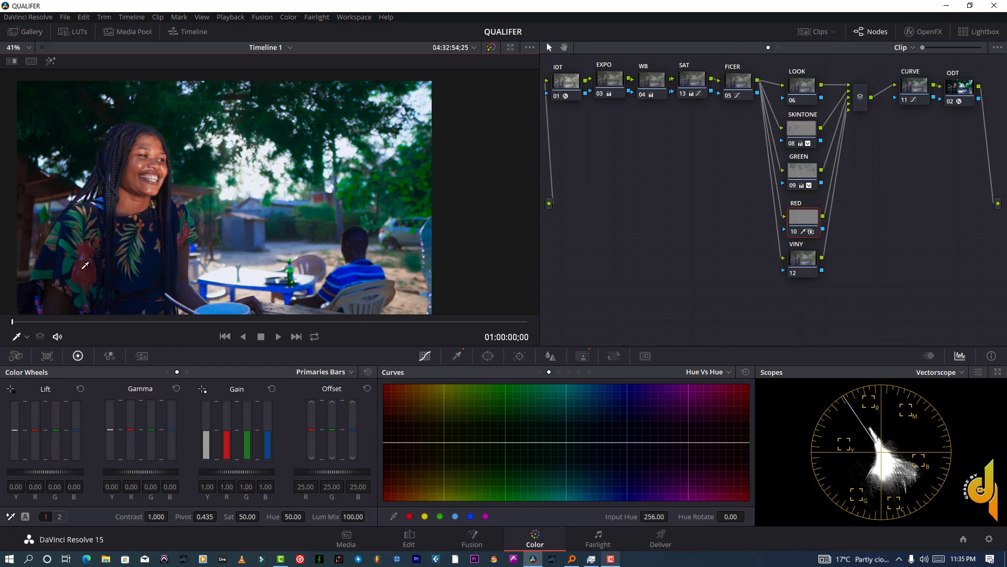
{"action": "left_click", "coordinate": [561, 372]}
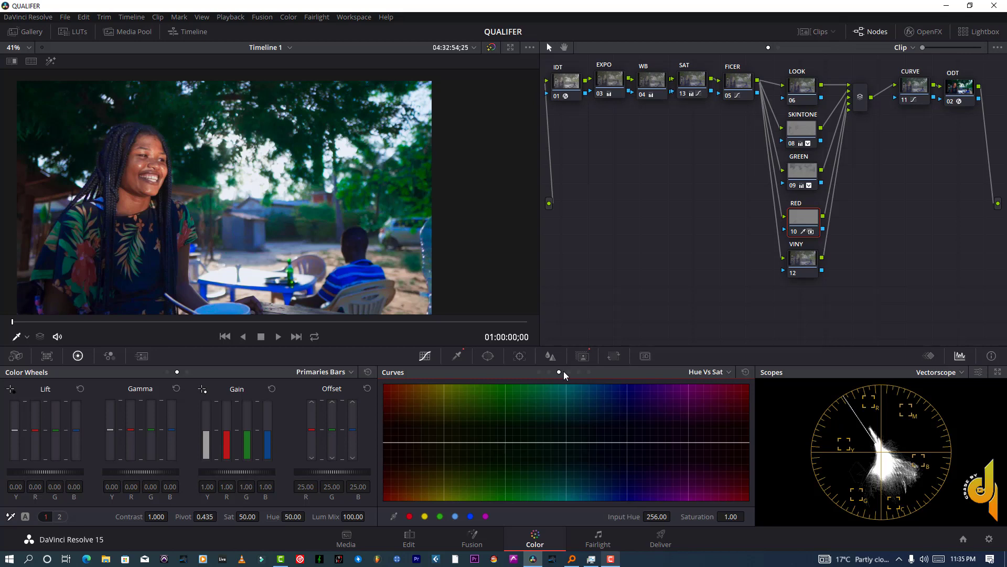
{"action": "left_click", "coordinate": [89, 266]}
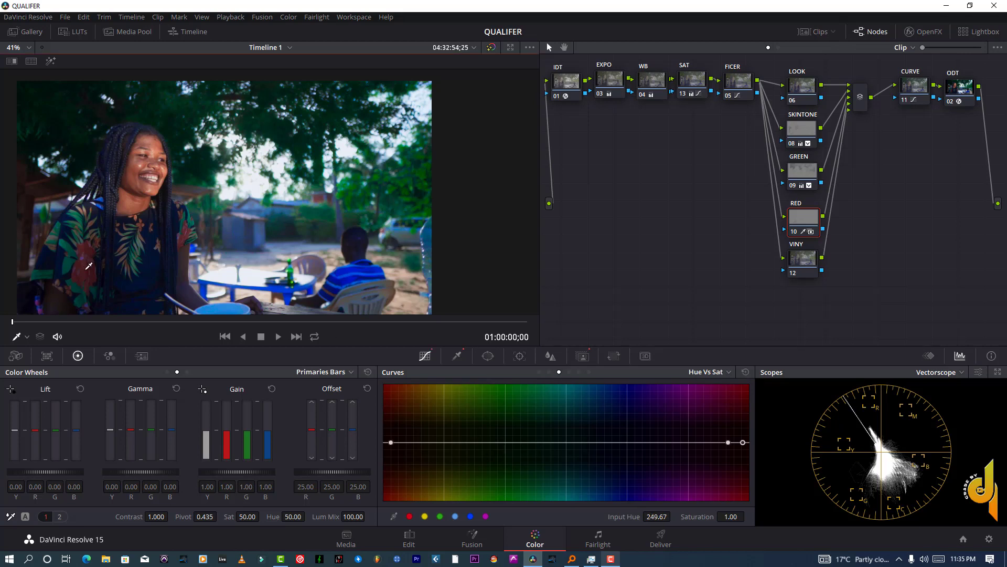
{"action": "left_click", "coordinate": [409, 516]}
{"action": "mouse_move", "coordinate": [392, 443]}
{"action": "left_mouse_down"}
{"action": "mouse_move", "coordinate": [391, 411]}
{"action": "mouse_move", "coordinate": [376, 417]}
{"action": "mouse_move", "coordinate": [411, 443]}
{"action": "left_mouse_up"}
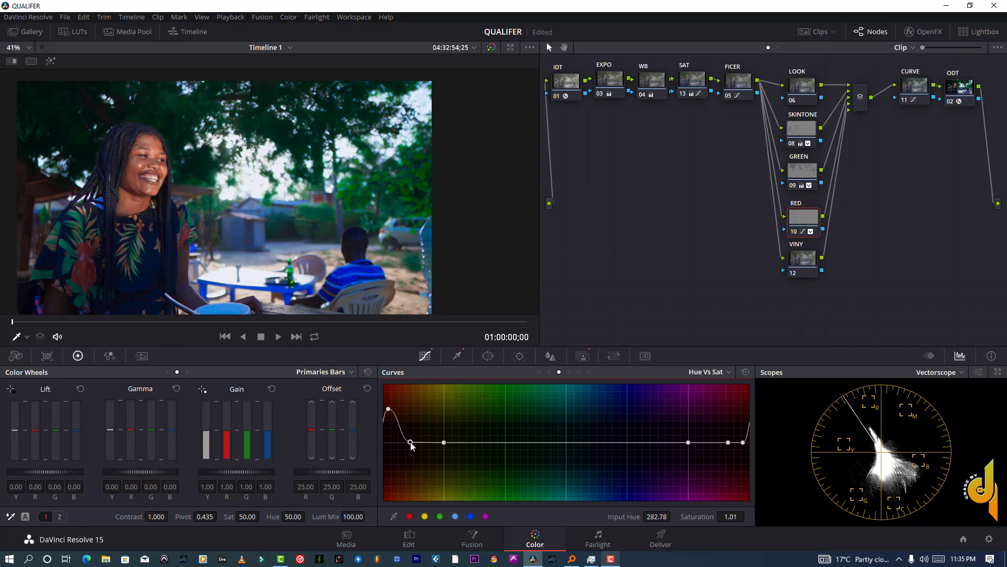
{"action": "left_click_drag", "start_coordinate": [744, 444], "coordinate": [744, 404]}
{"action": "left_click_drag", "start_coordinate": [728, 444], "coordinate": [730, 423]}
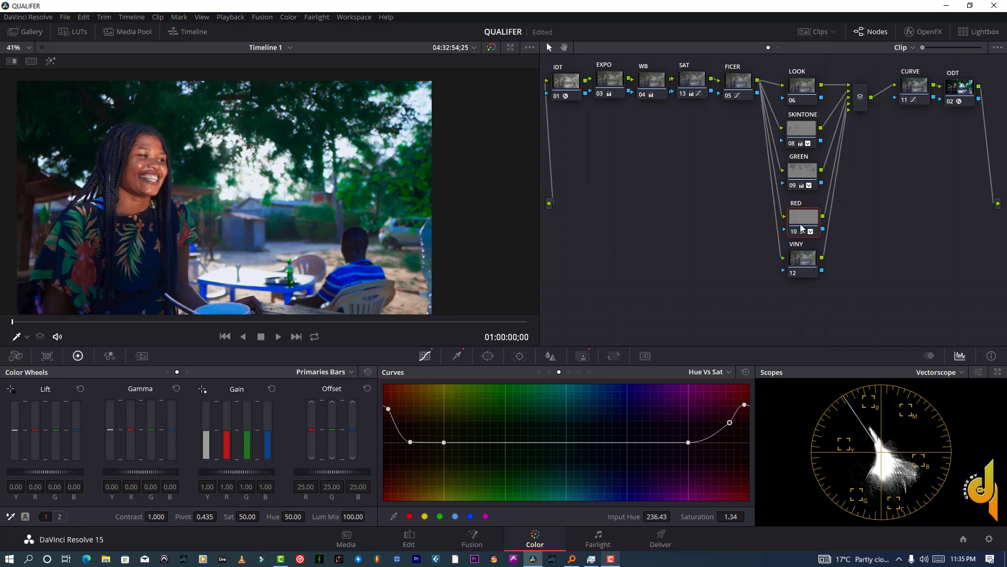
{"action": "left_click", "coordinate": [794, 235]}
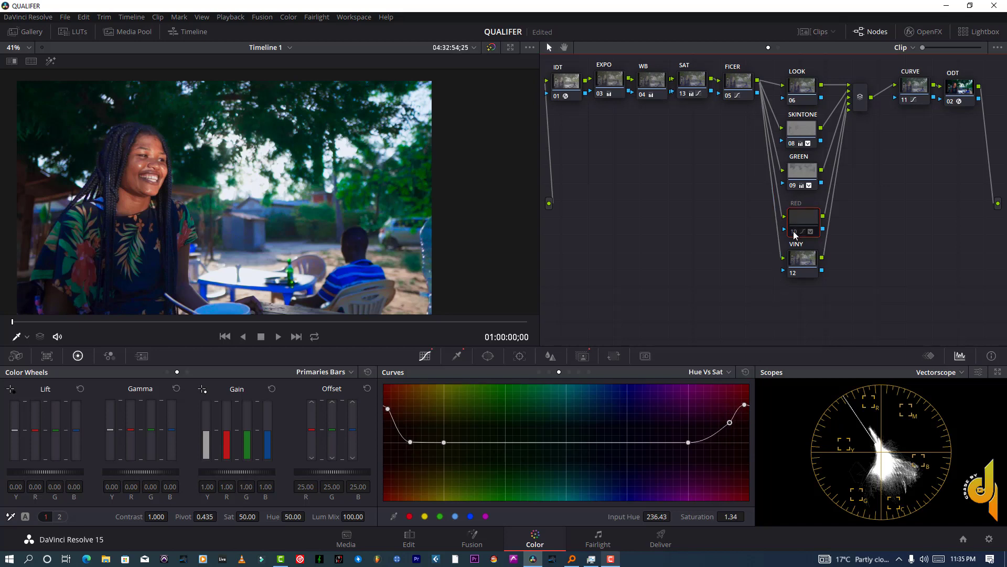
{"action": "left_click", "coordinate": [794, 235]}
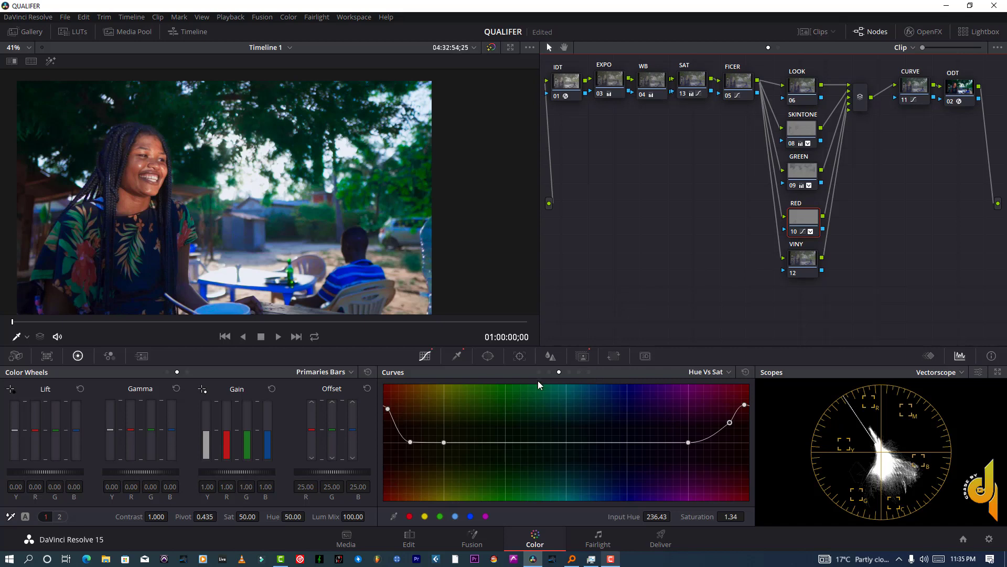
- Rotate the reds on the RED node's Hue Vs Hue curve by about 20.89 at input hue 258.06 and save the project
{"action": "left_click", "coordinate": [549, 372]}
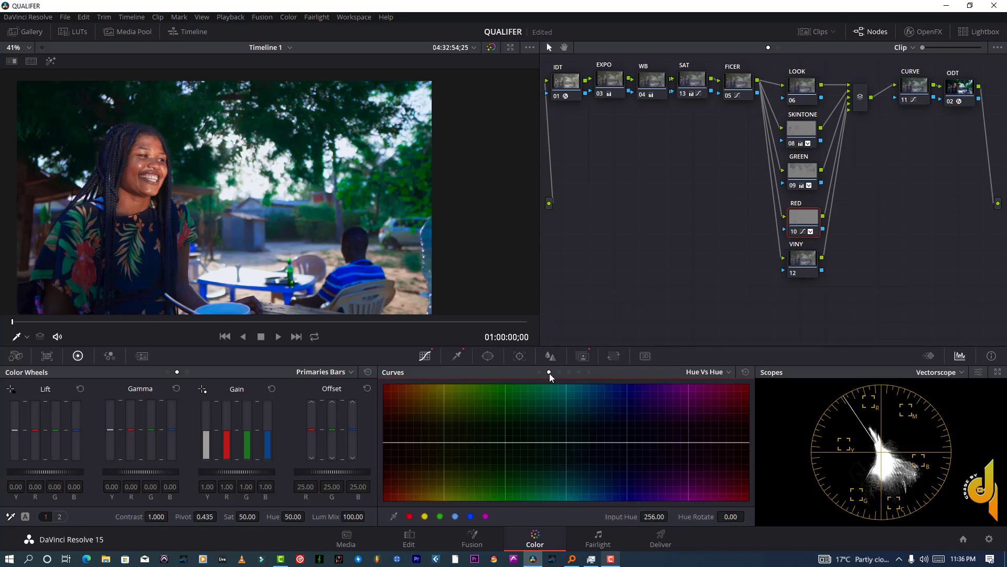
{"action": "left_click", "coordinate": [410, 516]}
{"action": "left_click", "coordinate": [405, 444]}
{"action": "left_click_drag", "start_coordinate": [384, 445], "coordinate": [387, 440]}
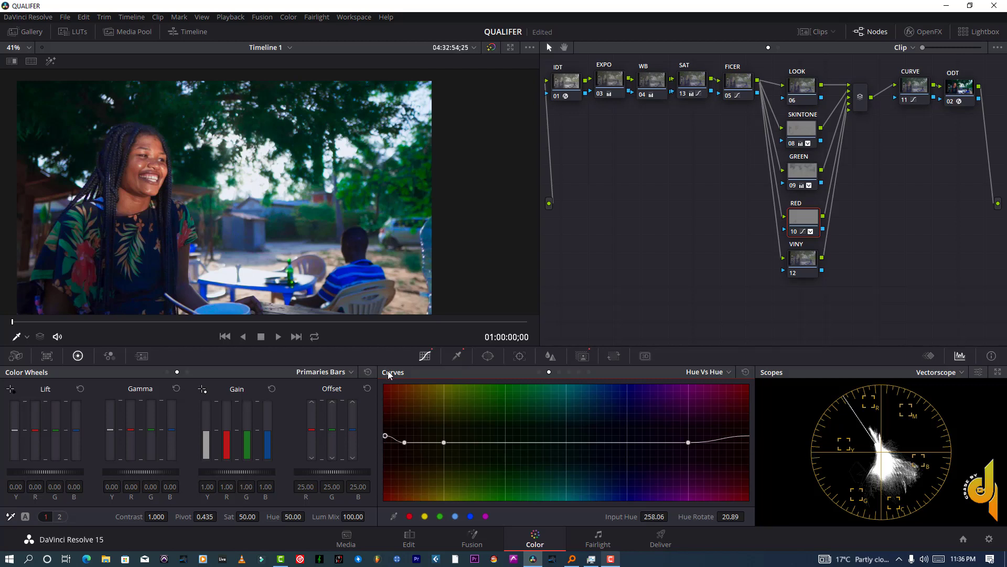
{"action": "left_click", "coordinate": [64, 17]}
{"action": "left_click", "coordinate": [82, 74]}
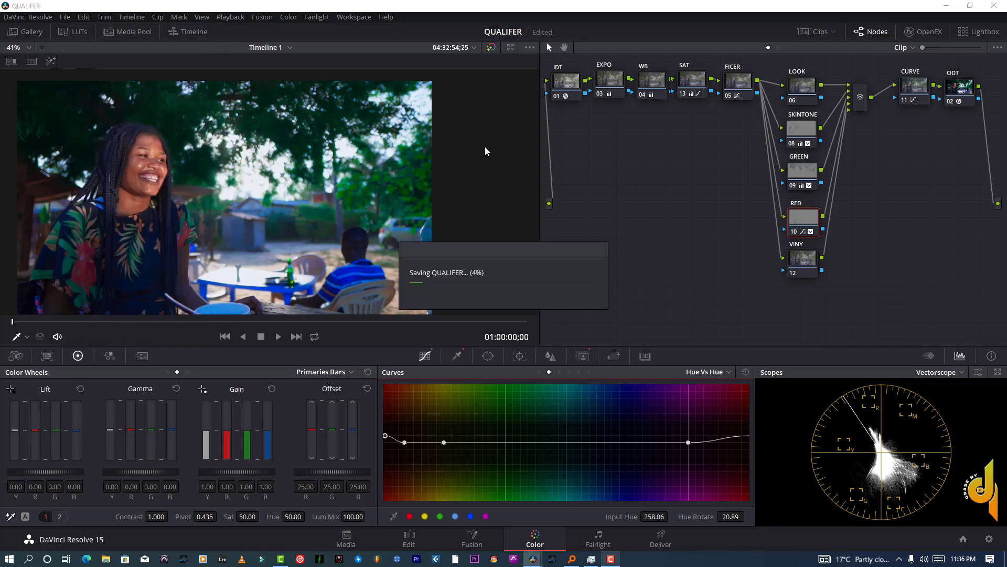
- Raise the reds on the RED node's Hue Vs Lum curve, to a lum gain of about 1.11 at input hue 229.73
{"action": "left_click", "coordinate": [578, 371]}
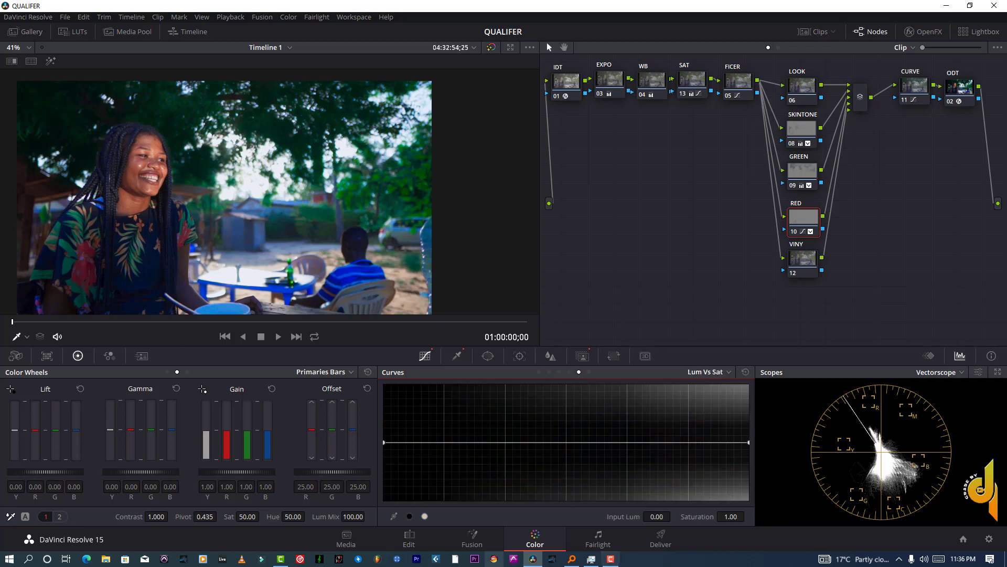
{"action": "left_click", "coordinate": [570, 373]}
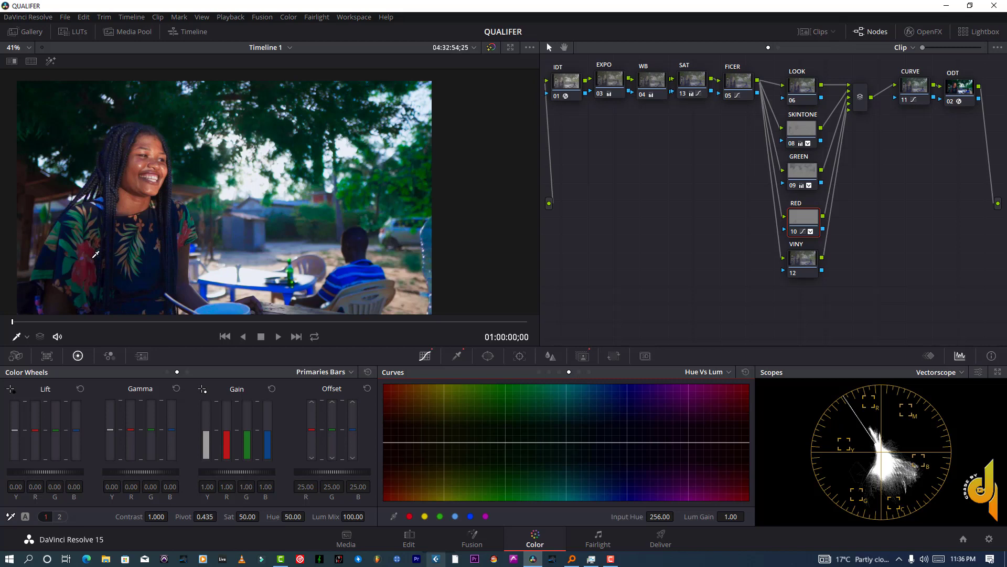
{"action": "left_click", "coordinate": [383, 348]}
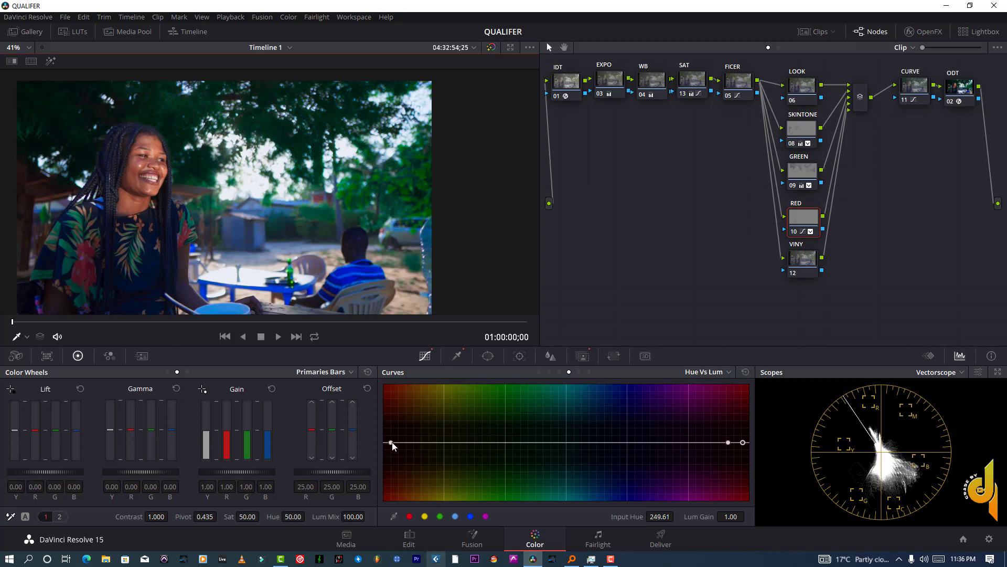
{"action": "left_click", "coordinate": [409, 516]}
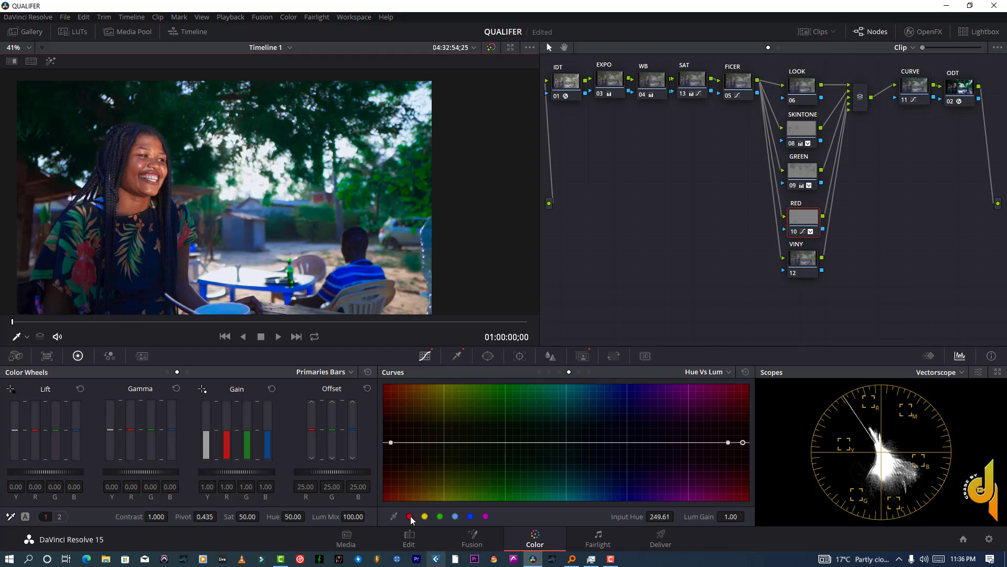
{"action": "left_click", "coordinate": [404, 444]}
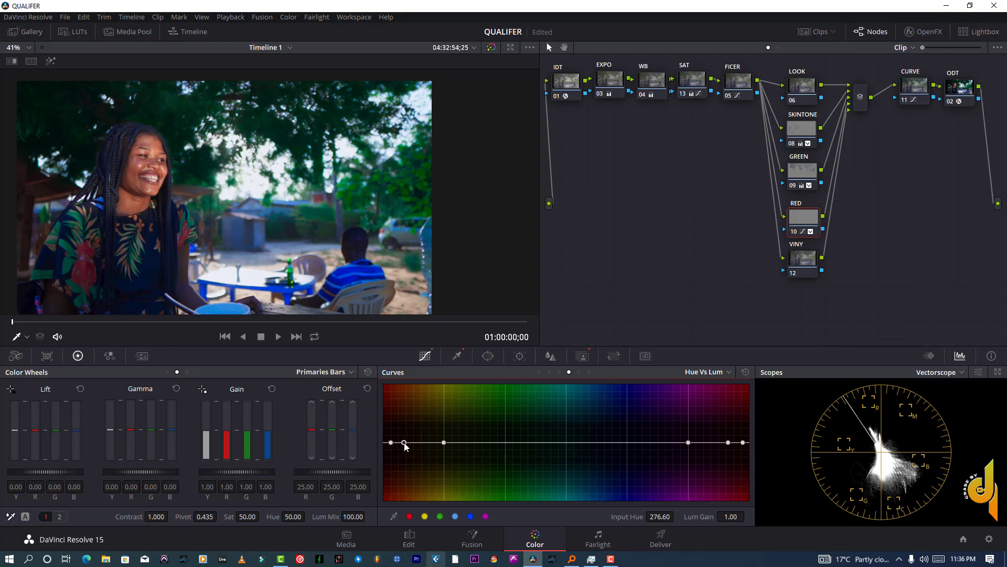
{"action": "left_click_drag", "start_coordinate": [391, 442], "coordinate": [388, 430]}
{"action": "left_click_drag", "start_coordinate": [743, 442], "coordinate": [723, 436]}
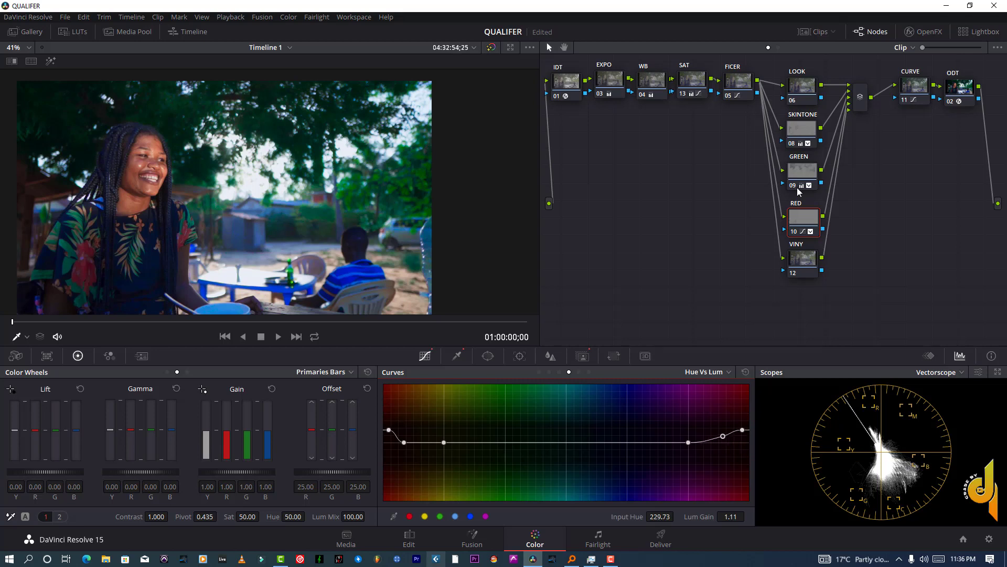
- Compare the image with the RED node off and on, looking closely at the dress, and save the project
{"action": "left_click", "coordinate": [796, 232]}
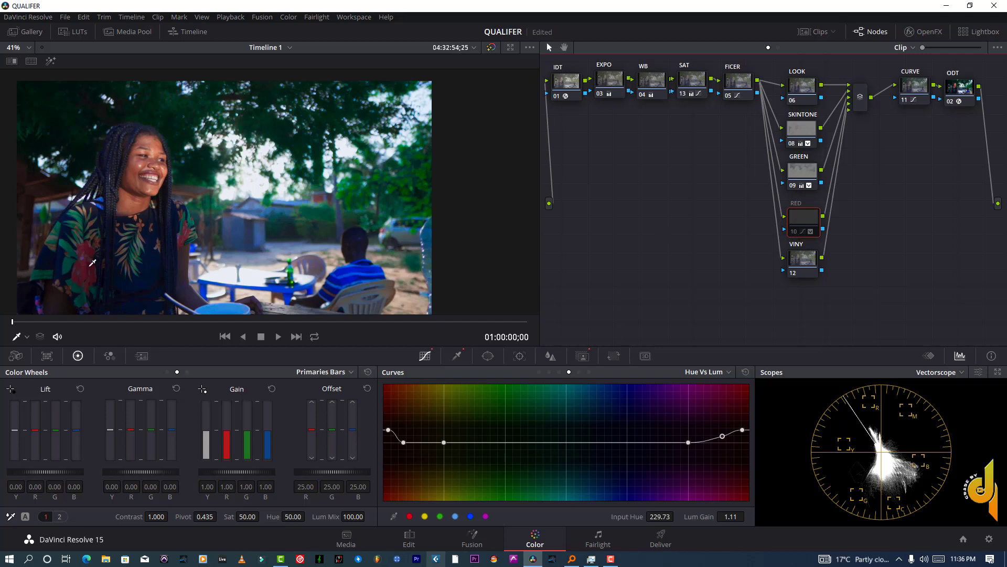
{"action": "scroll", "coordinate": [100, 263], "scroll_direction": "up", "scroll_amount": 3}
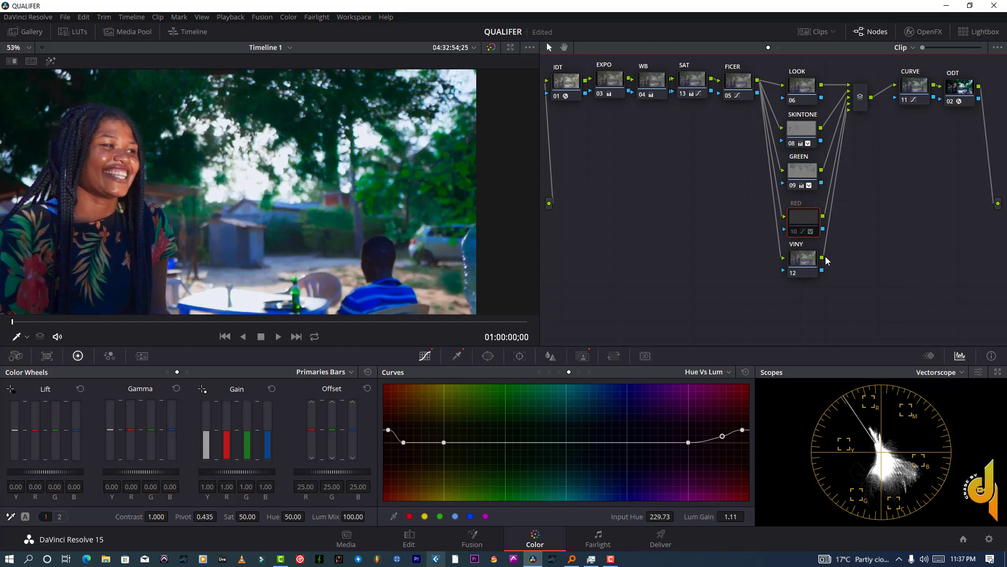
{"action": "key", "text": "ctrl+d"}
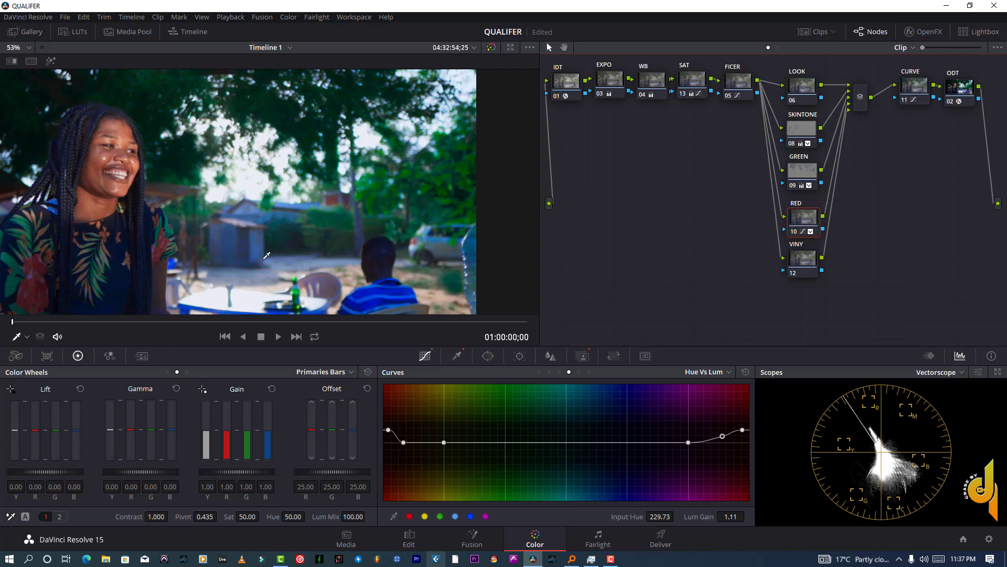
{"action": "scroll", "coordinate": [275, 260], "scroll_direction": "down", "scroll_amount": 3}
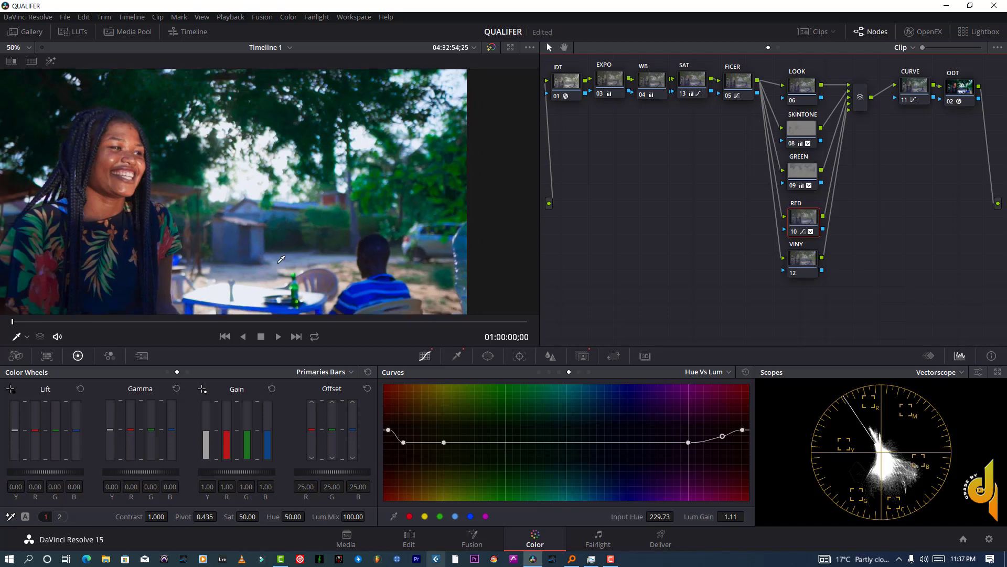
{"action": "scroll", "coordinate": [255, 240], "scroll_direction": "up", "scroll_amount": 1}
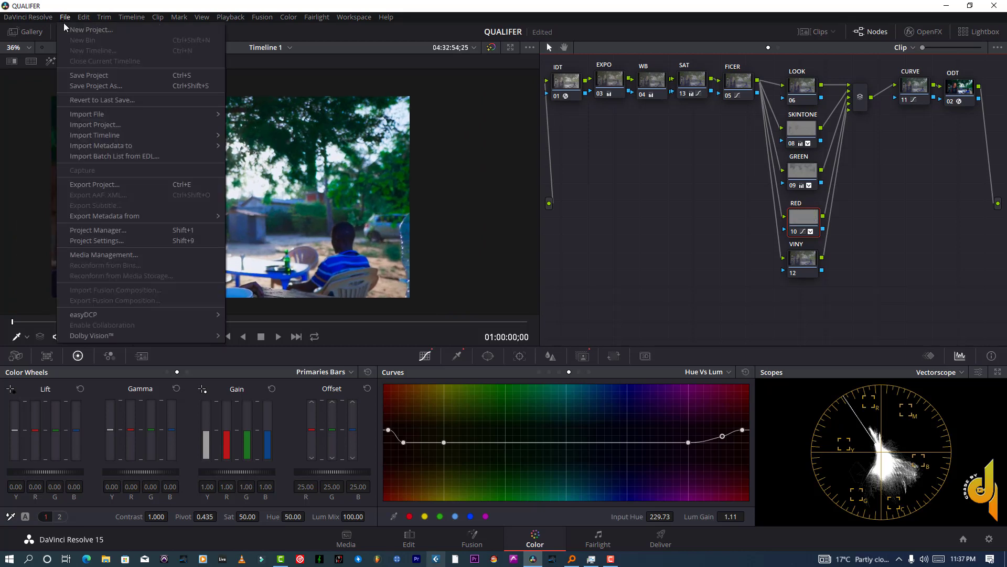
{"action": "left_click", "coordinate": [93, 78]}
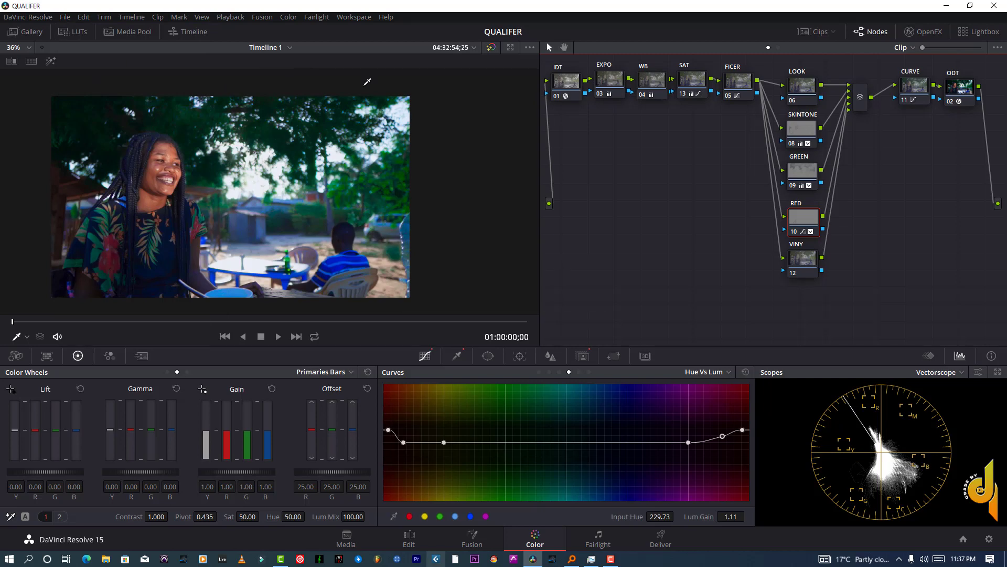
- Move the VINY node down, add a parallel node in the gap below the RED node, and save the project
{"action": "left_click_drag", "start_coordinate": [818, 274], "coordinate": [818, 313]}
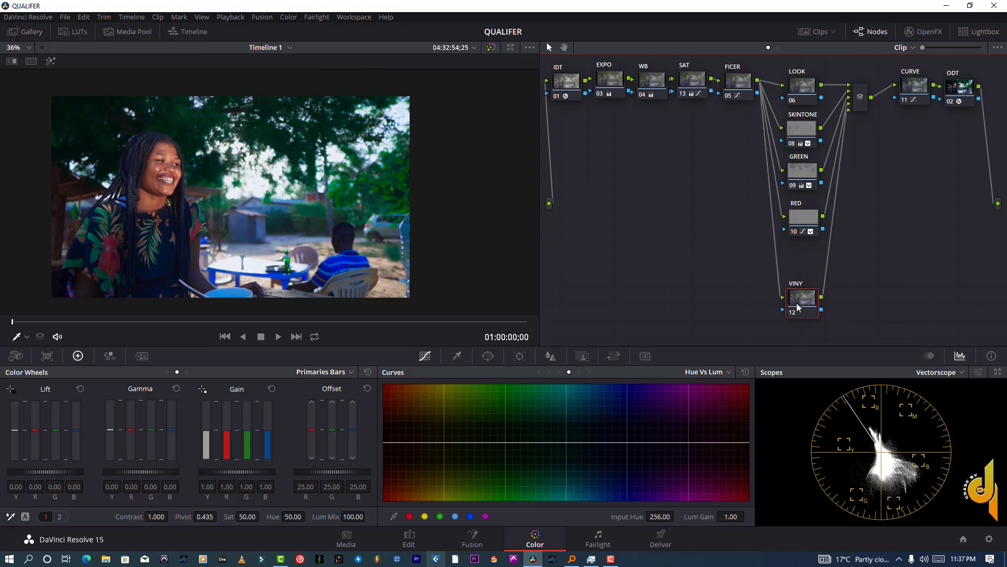
{"action": "right_click", "coordinate": [811, 229]}
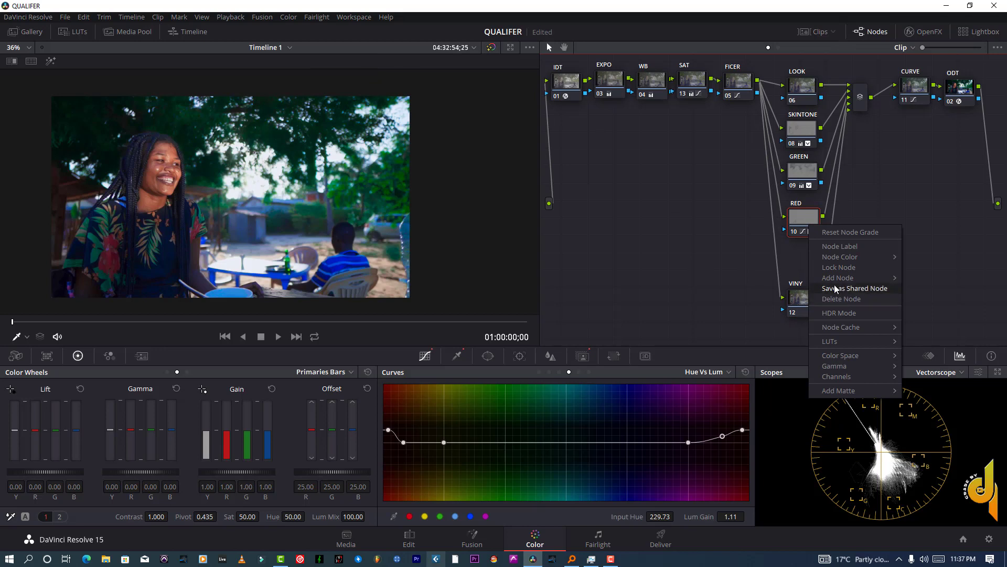
{"action": "mouse_move", "coordinate": [834, 278]}
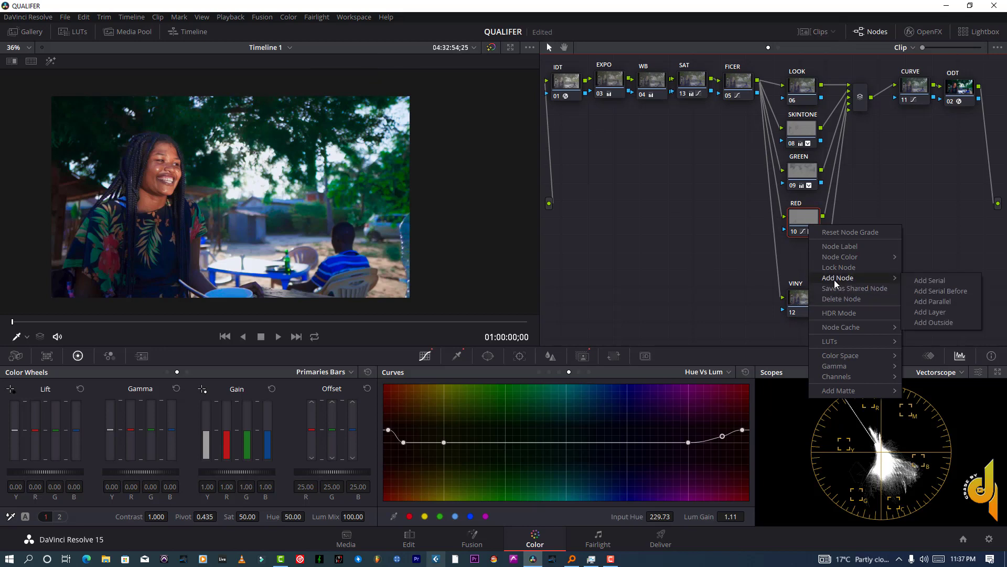
{"action": "left_click", "coordinate": [940, 301]}
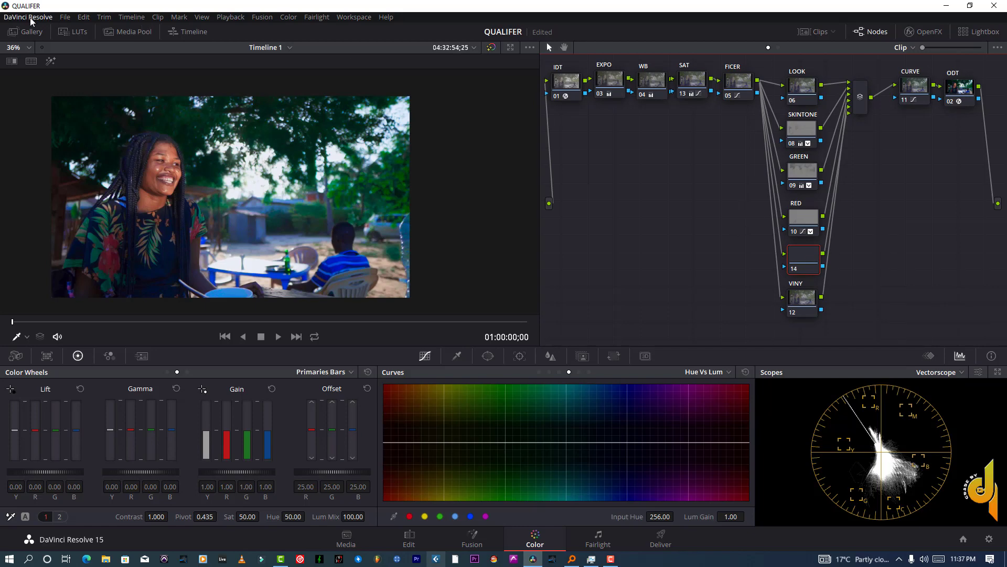
{"action": "left_click", "coordinate": [64, 17]}
{"action": "left_click", "coordinate": [78, 74]}
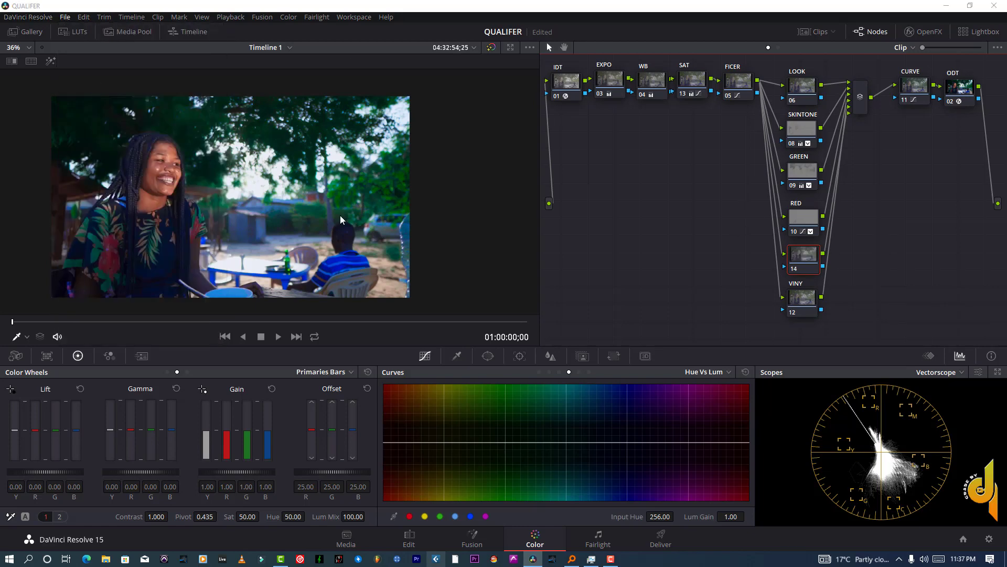
- Rotate the blues on the LOOK node's Hue Vs Hue curve by about 24.11 at input hue 135.48 and save the project
{"action": "left_click", "coordinate": [579, 372]}
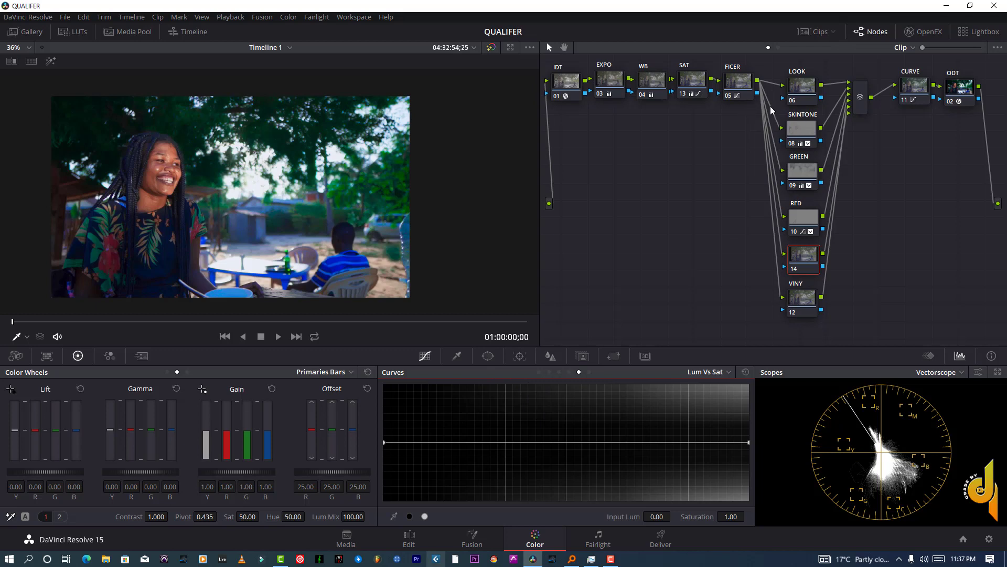
{"action": "left_click", "coordinate": [793, 102]}
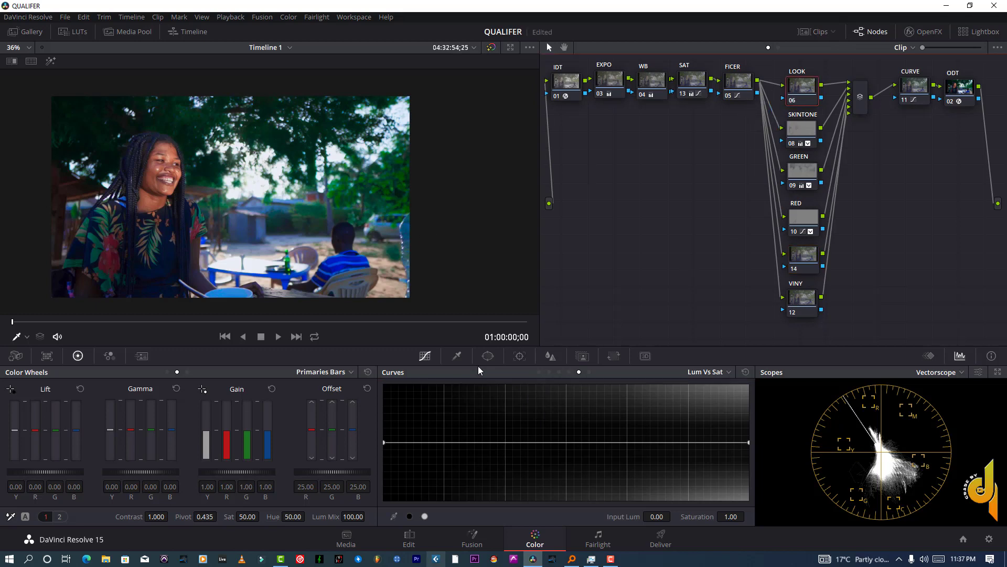
{"action": "left_click", "coordinate": [569, 372]}
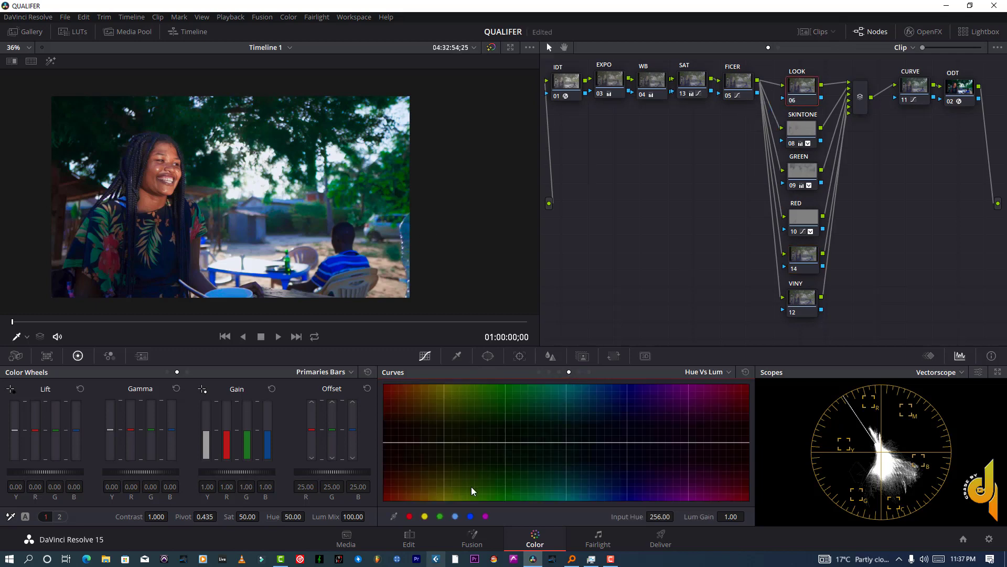
{"action": "left_click", "coordinate": [471, 516]}
{"action": "left_click", "coordinate": [549, 372]}
{"action": "left_click", "coordinate": [470, 516]}
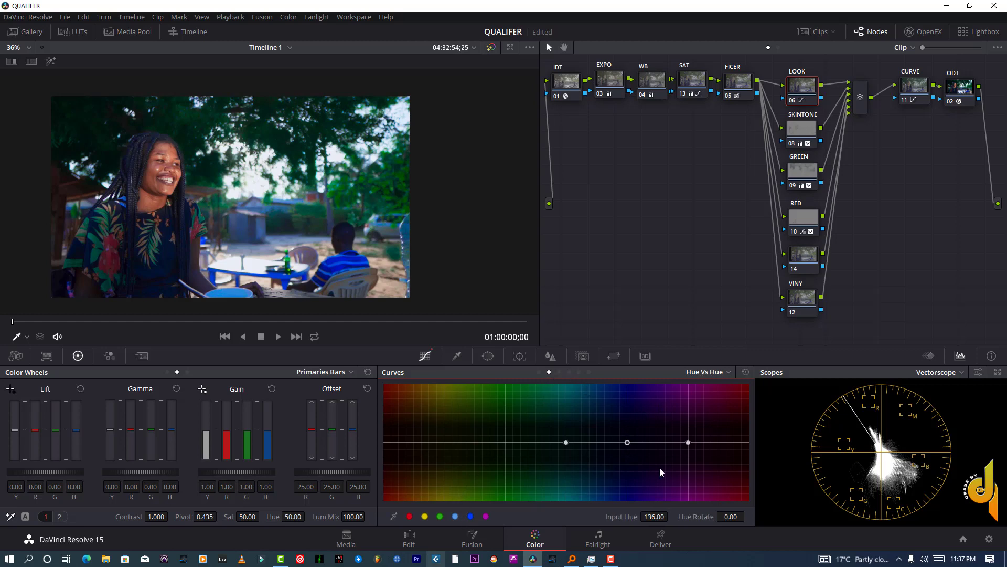
{"action": "left_click_drag", "start_coordinate": [630, 445], "coordinate": [629, 439]}
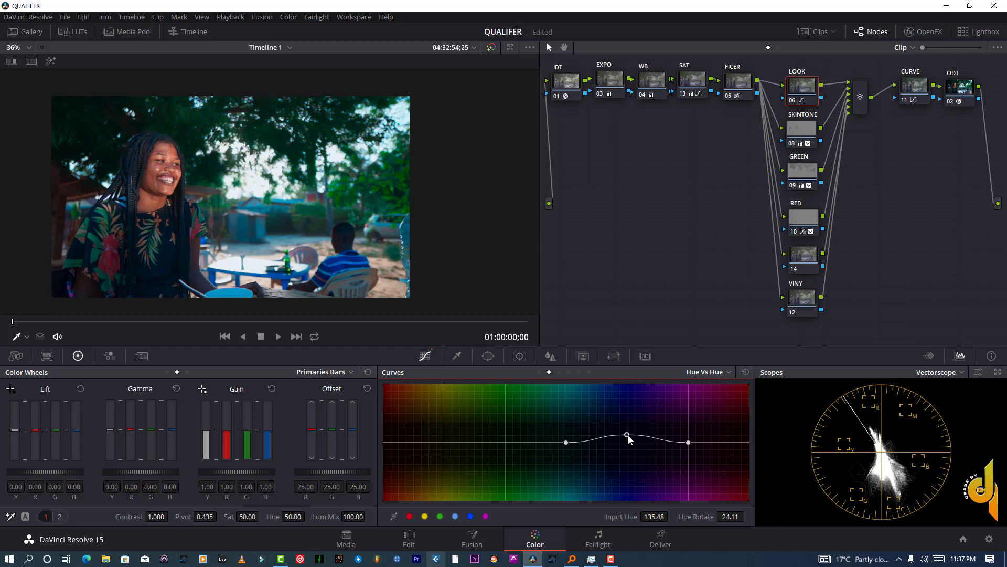
{"action": "left_click", "coordinate": [66, 18]}
{"action": "left_click", "coordinate": [84, 77]}
- Lower the black and white ends of node 14's Lum Vs Sat curve to saturation 0.00, with anchor points holding the midtones
{"action": "left_click", "coordinate": [805, 255]}
{"action": "left_click", "coordinate": [579, 372]}
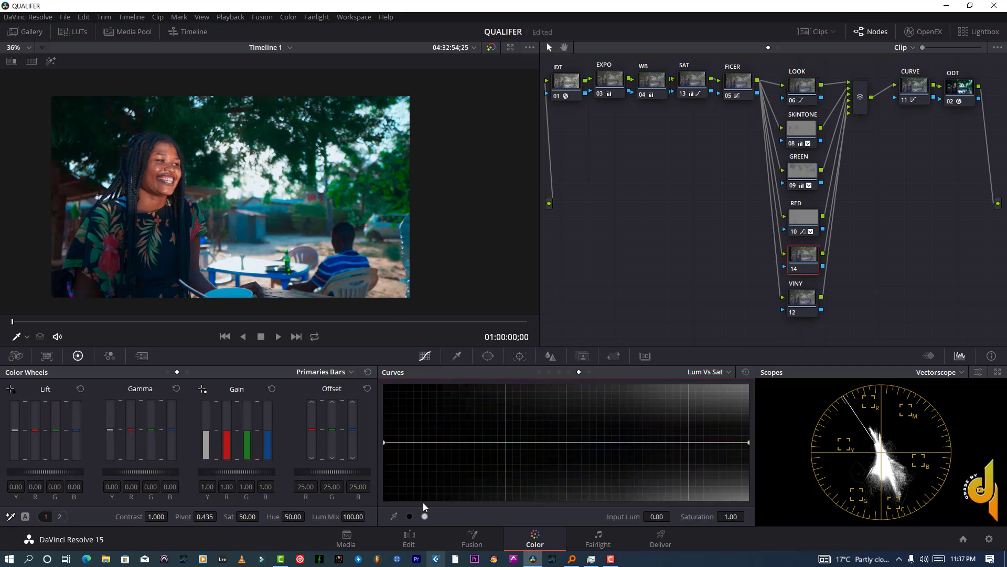
{"action": "left_click", "coordinate": [425, 516]}
{"action": "left_click_drag", "start_coordinate": [385, 447], "coordinate": [395, 509]}
{"action": "left_click_drag", "start_coordinate": [747, 445], "coordinate": [749, 500]}
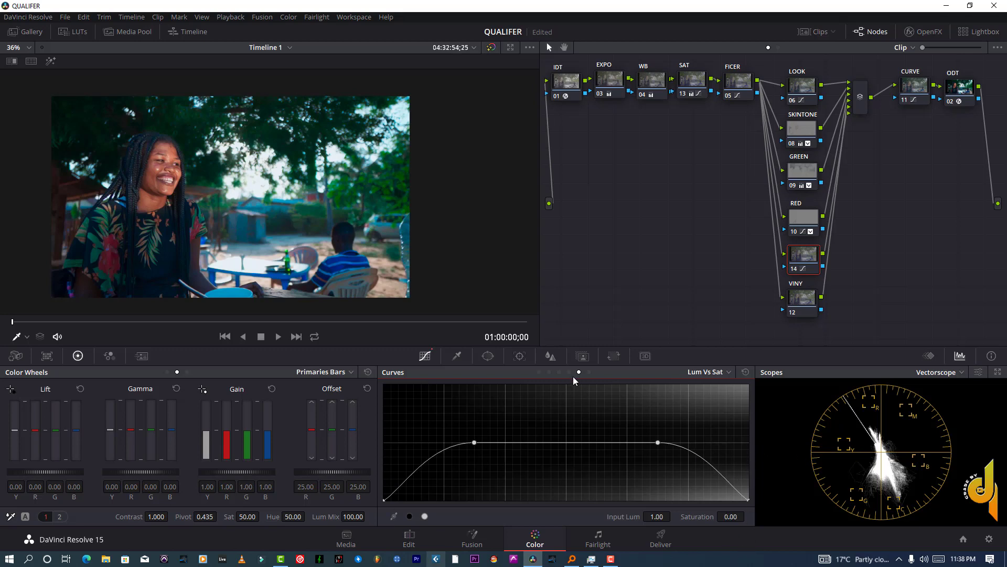
- Lower the high-saturation end of node 14's Sat Vs Sat curve to an output saturation of 0.00 and save the project
{"action": "left_click", "coordinate": [589, 372]}
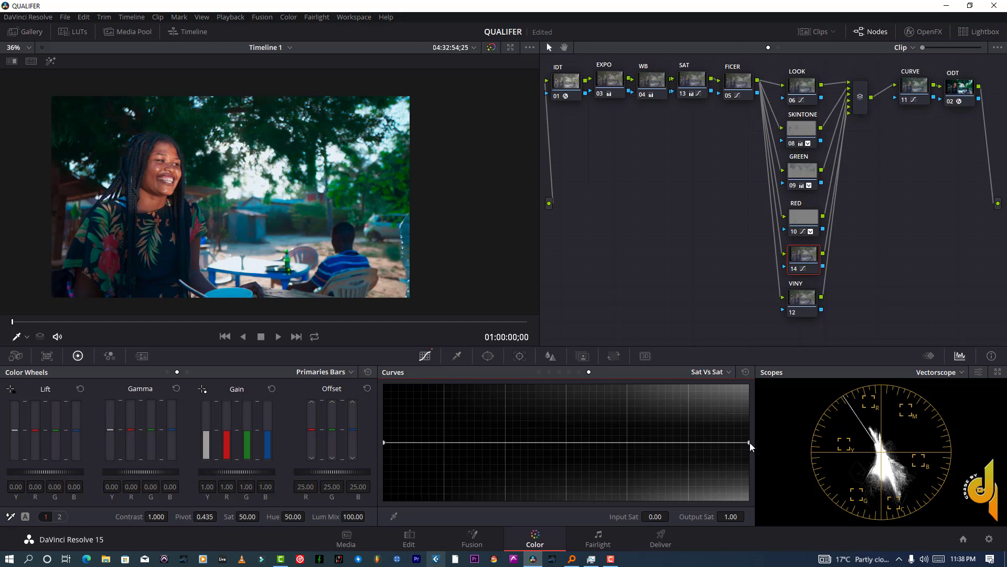
{"action": "left_click_drag", "start_coordinate": [750, 442], "coordinate": [749, 499]}
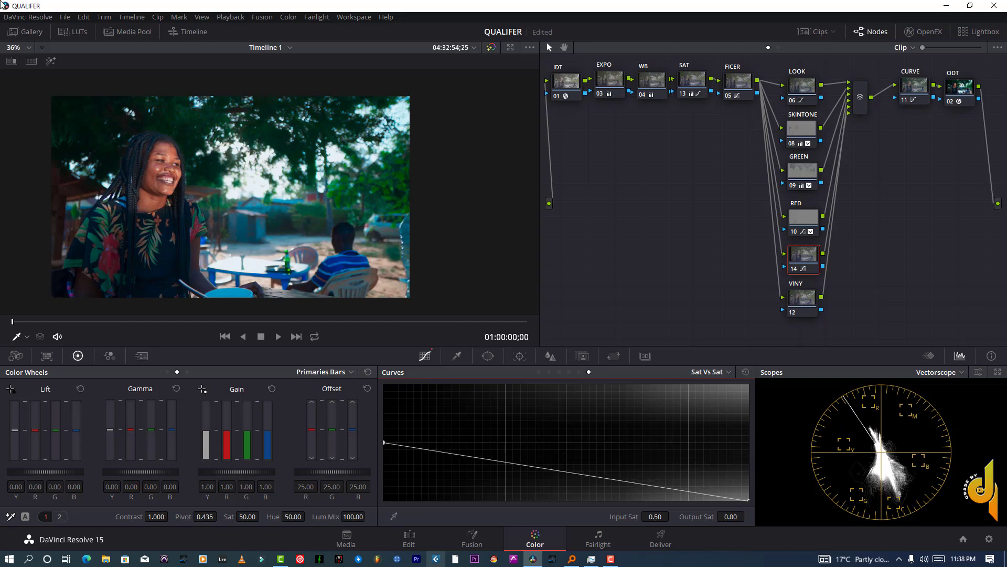
{"action": "left_click", "coordinate": [65, 17]}
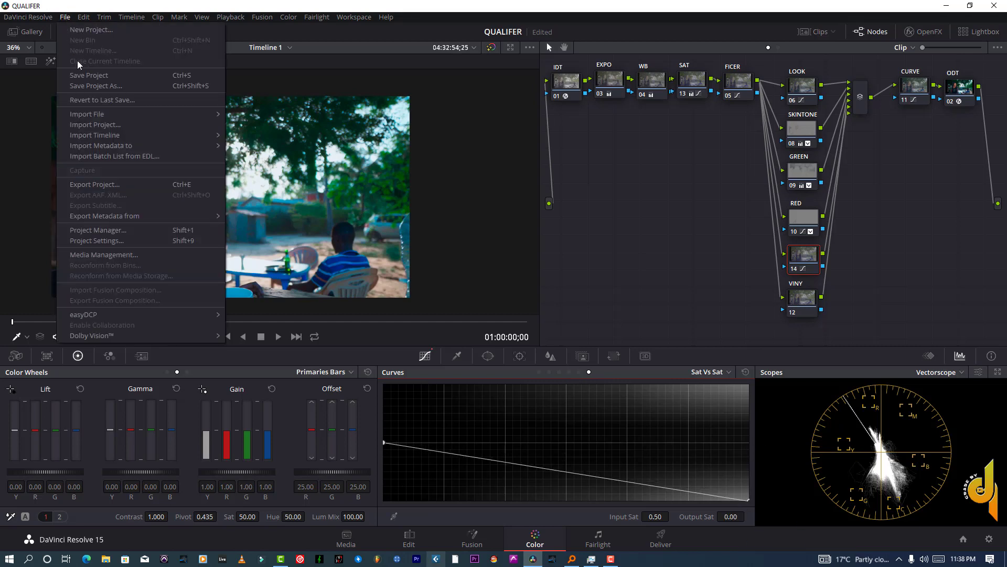
{"action": "left_click", "coordinate": [84, 75]}
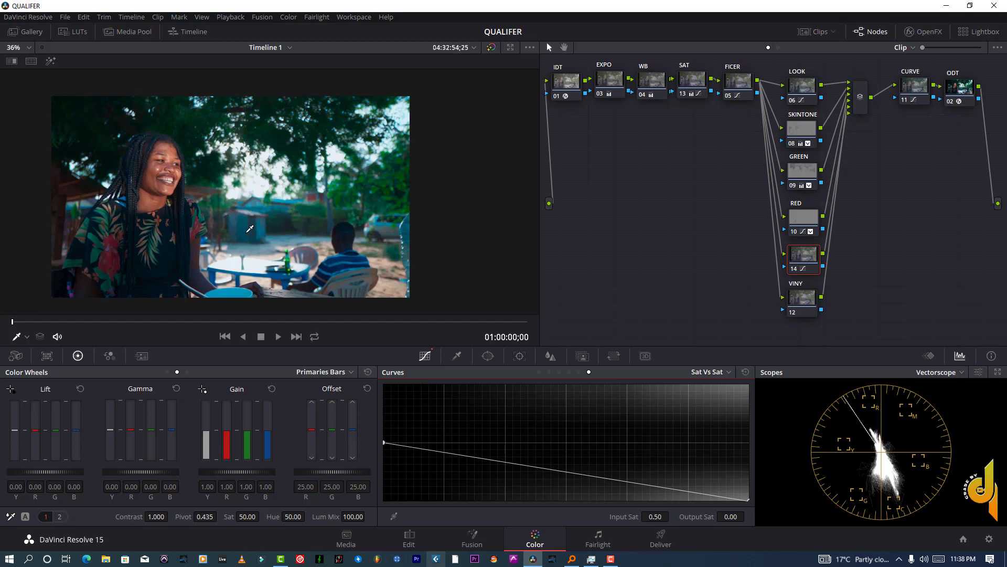
{"action": "key", "text": "ctrl+s"}
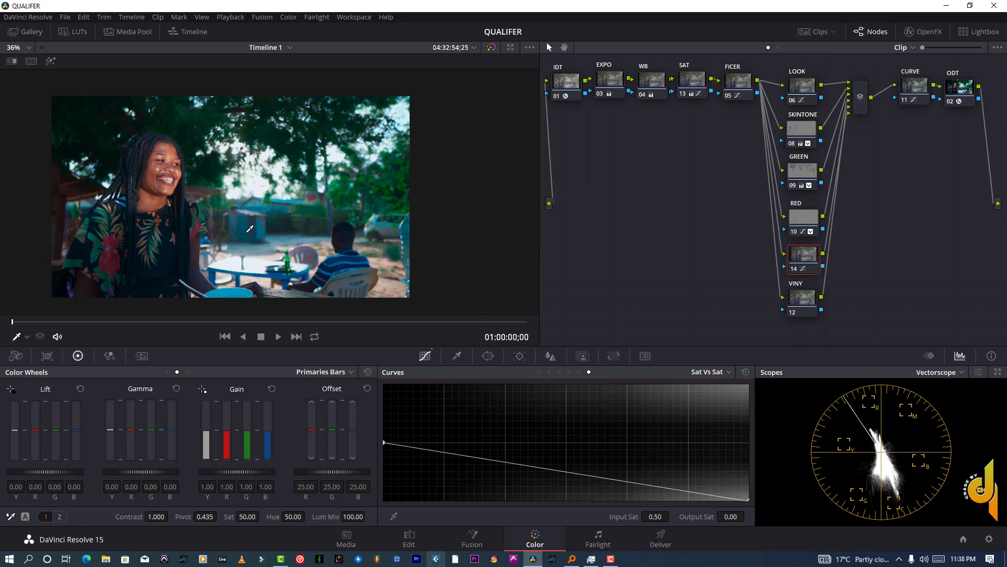